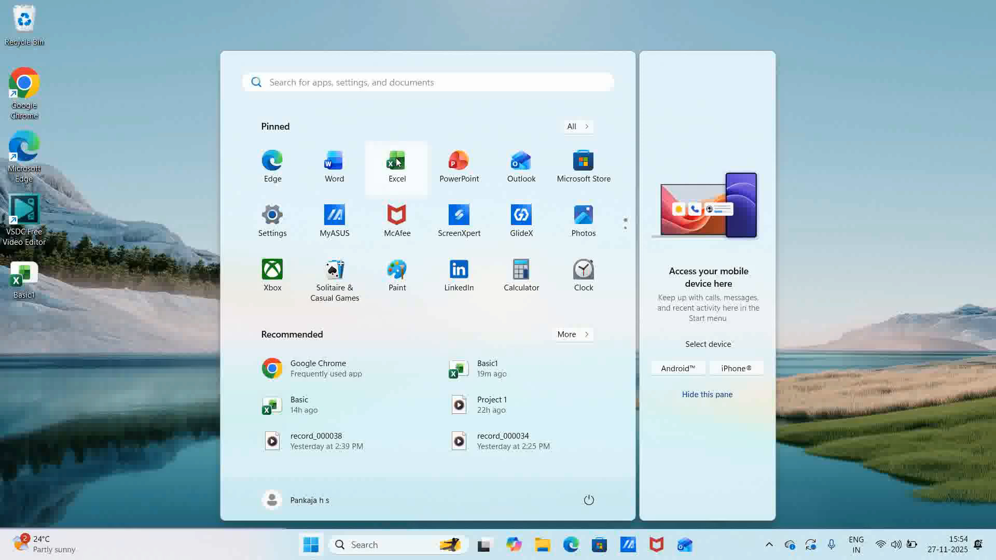
- Launch Excel from its pinned tile in the Start menu
{"action": "left_click", "coordinate": [396, 159]}
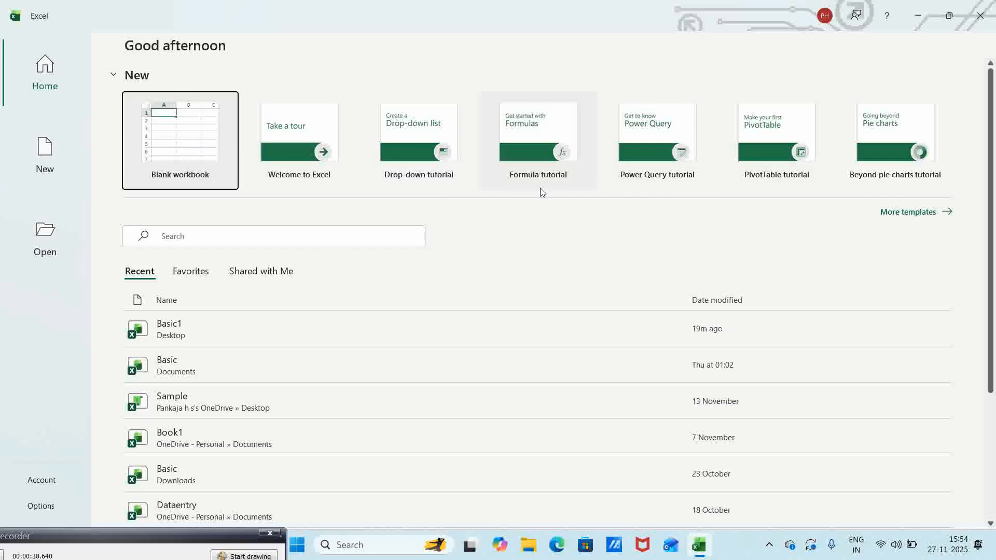
- Create a new blank workbook and select rows 1 through 4 one at a time
{"action": "left_click", "coordinate": [184, 138]}
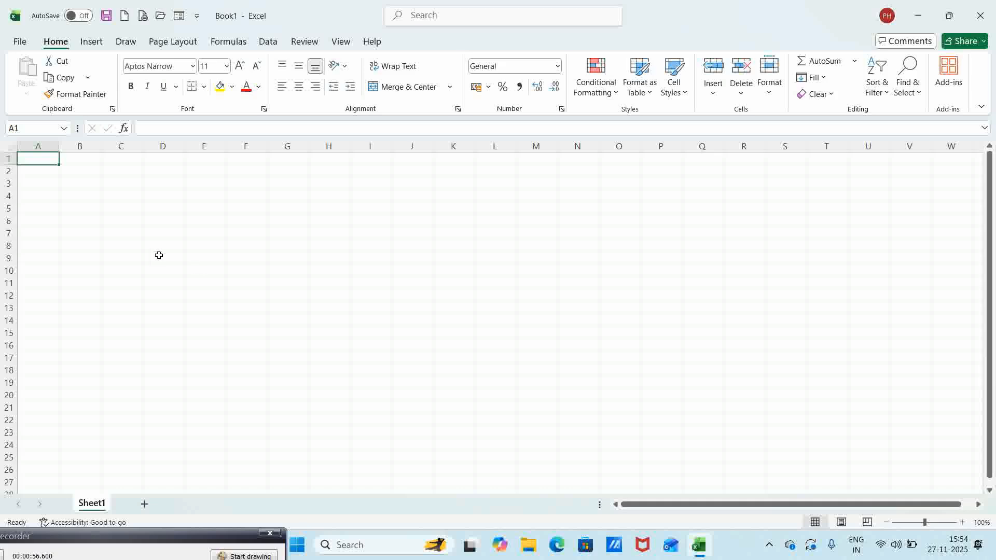
{"action": "left_click", "coordinate": [6, 160]}
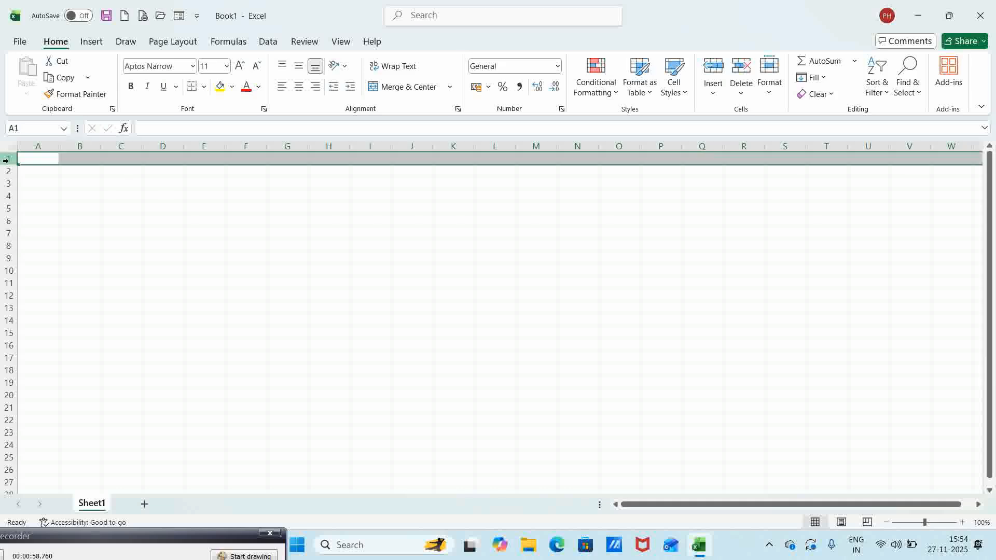
{"action": "left_click", "coordinate": [4, 171]}
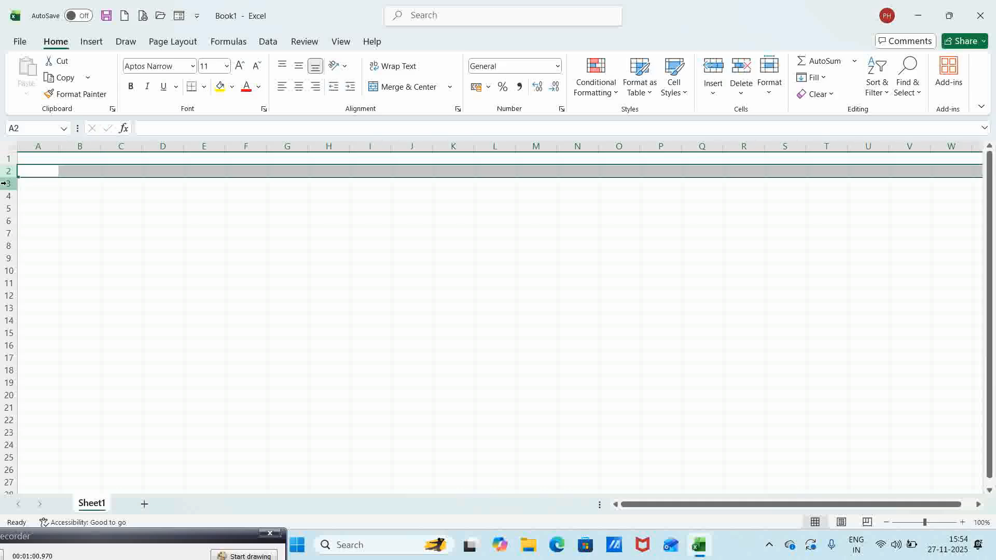
{"action": "left_click", "coordinate": [7, 183]}
{"action": "left_click", "coordinate": [9, 195]}
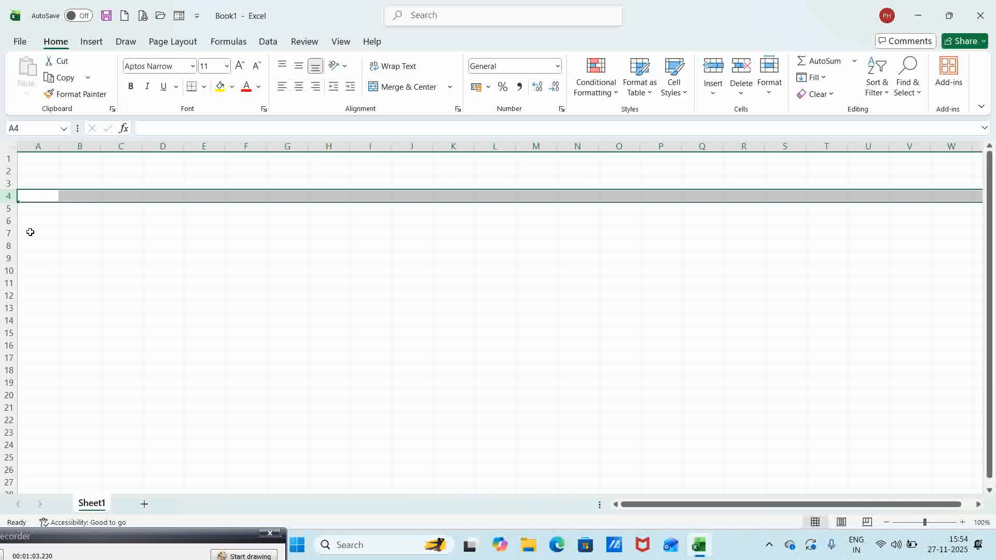
- From A19, jump to the sheet's last row and back to the top with Ctrl+Down/Ctrl+Up
{"action": "left_click", "coordinate": [33, 382]}
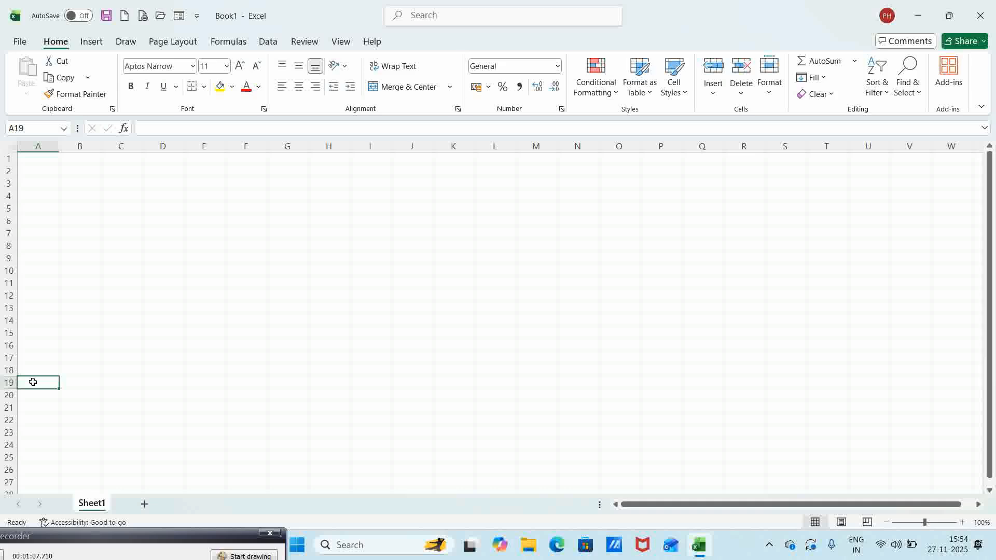
{"action": "key", "text": "ctrl+Down"}
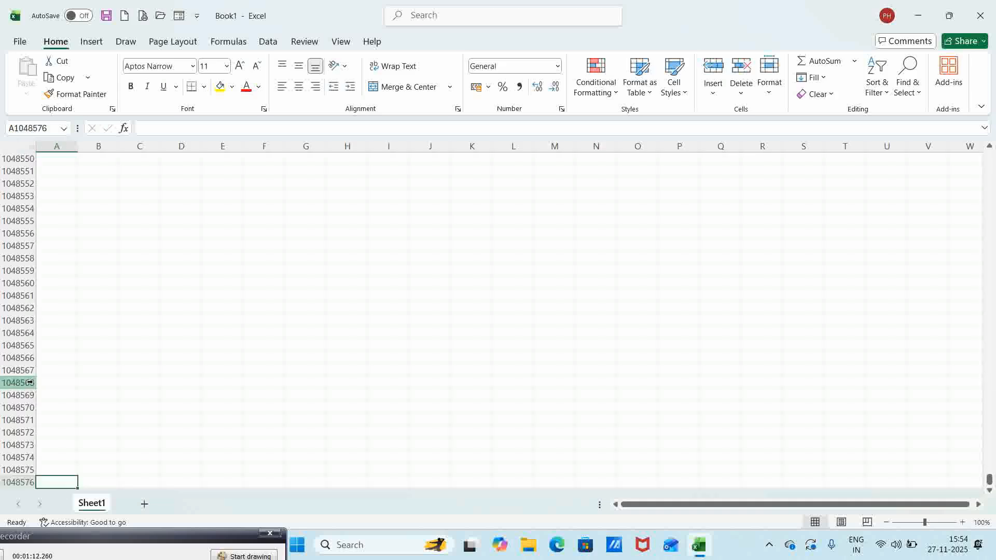
{"action": "key", "text": "ctrl+Up"}
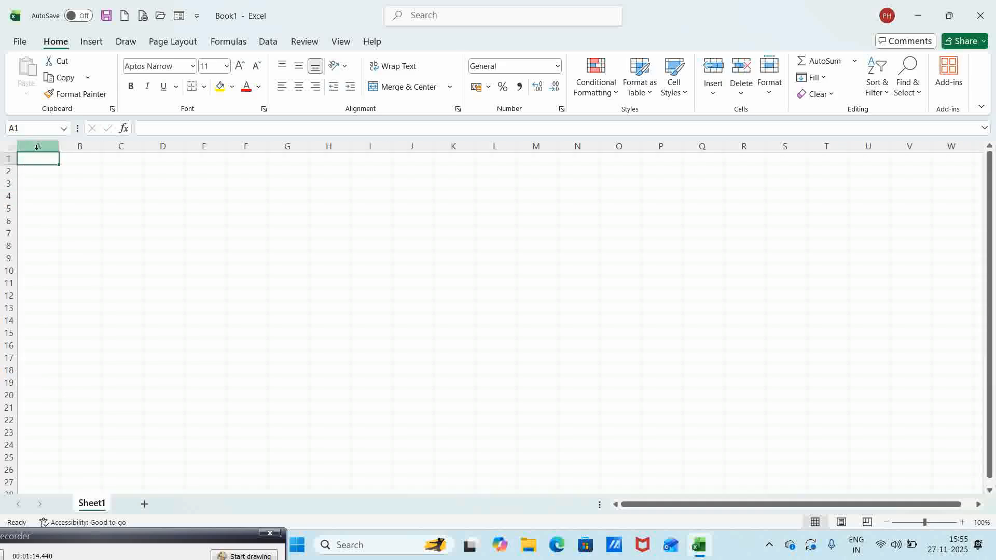
- Select columns A, B, C and D in turn
{"action": "left_click", "coordinate": [40, 143]}
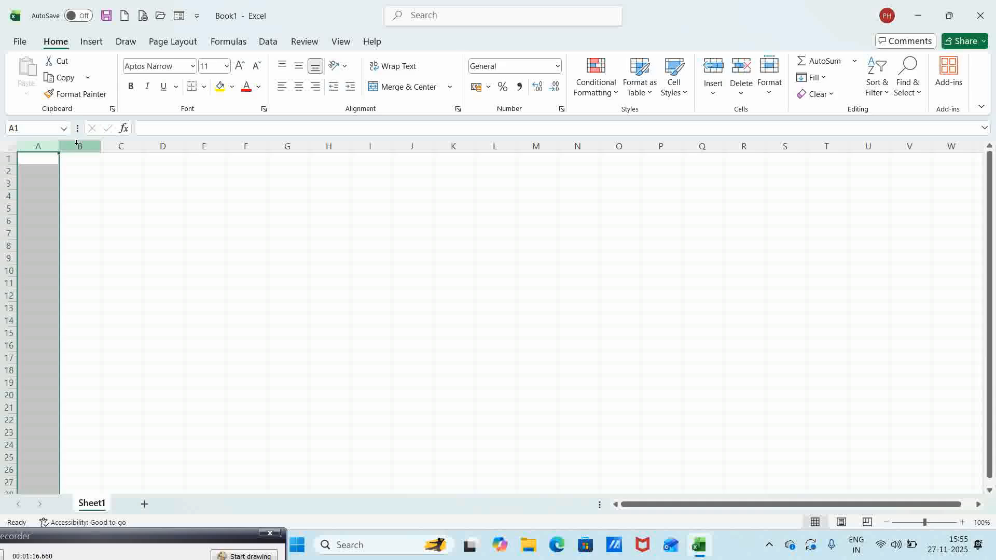
{"action": "left_click", "coordinate": [78, 143]}
{"action": "left_click", "coordinate": [115, 143]}
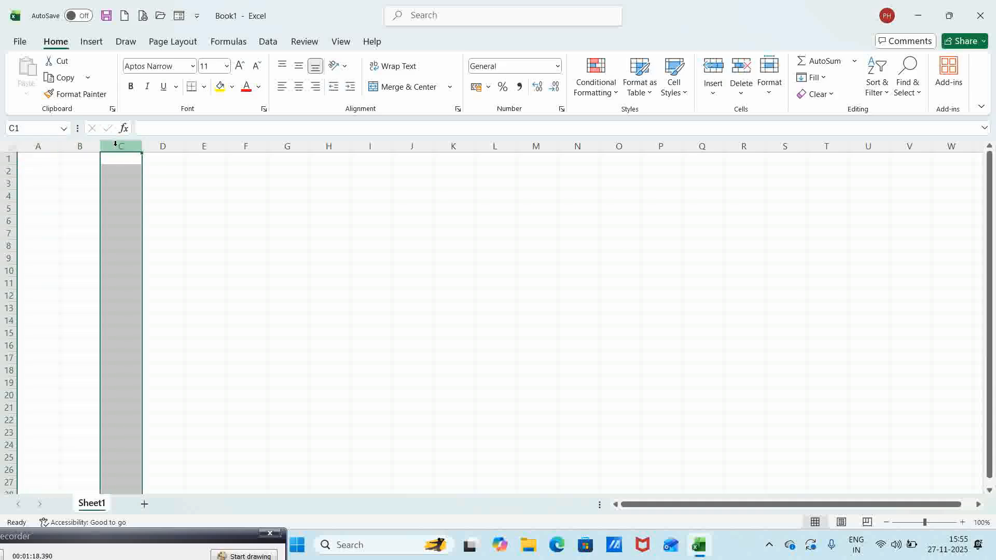
{"action": "left_click", "coordinate": [159, 144]}
- Move along row 2 from V2 to AG2, select AD1, then return to A1
{"action": "left_click", "coordinate": [926, 169]}
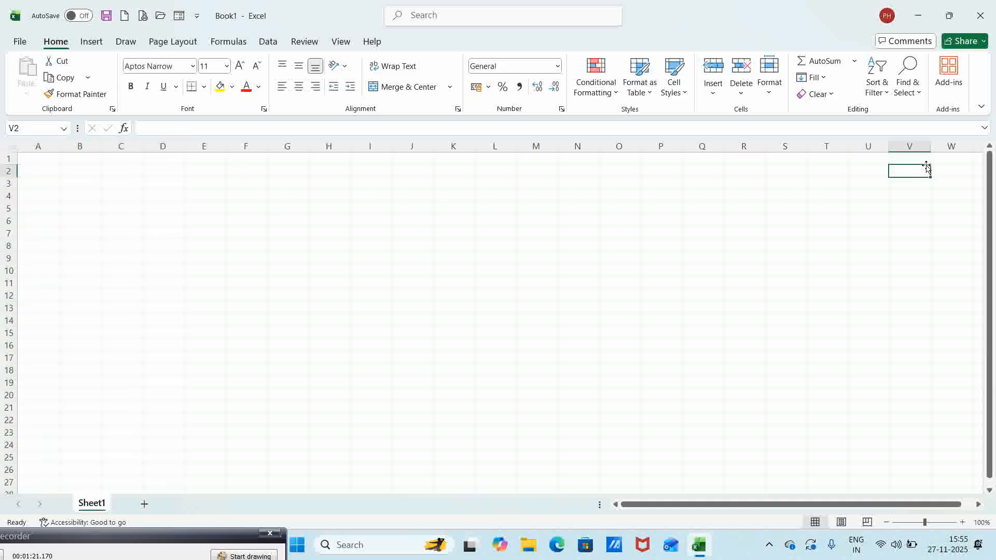
{"action": "key", "text": "Right"}
{"action": "key", "text": "Right"}
{"action": "key", "text": "Right"}
{"action": "key", "text": "Right"}
{"action": "key", "text": "Right"}
{"action": "key", "text": "Right"}
{"action": "key", "text": "Right"}
{"action": "key", "text": "Right"}
{"action": "key", "text": "Right"}
{"action": "key", "text": "Right"}
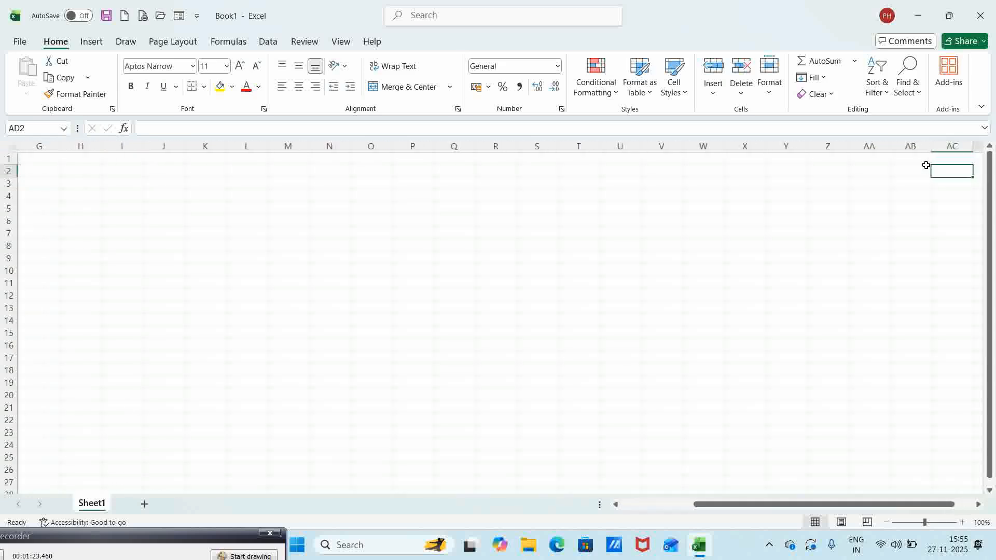
{"action": "key", "text": "Right"}
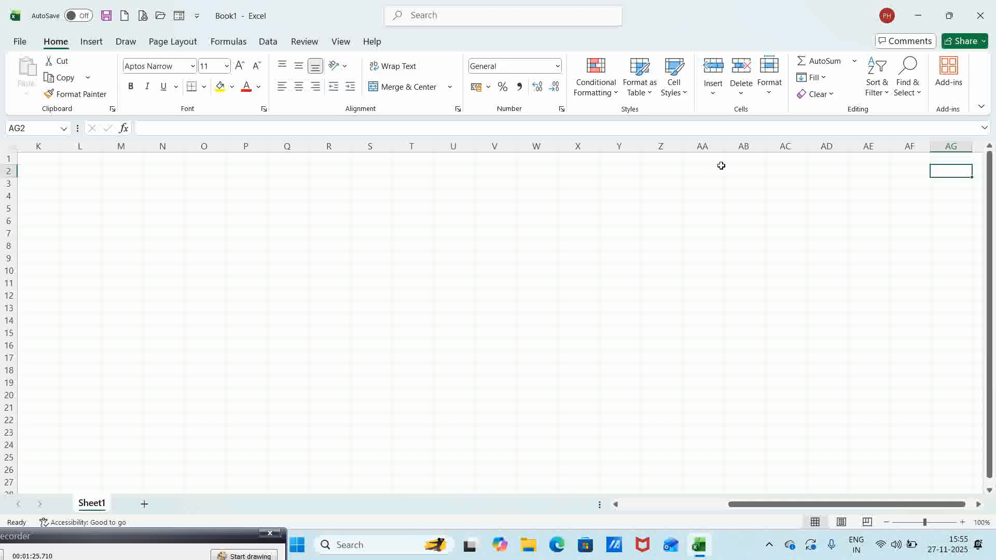
{"action": "left_click", "coordinate": [824, 159]}
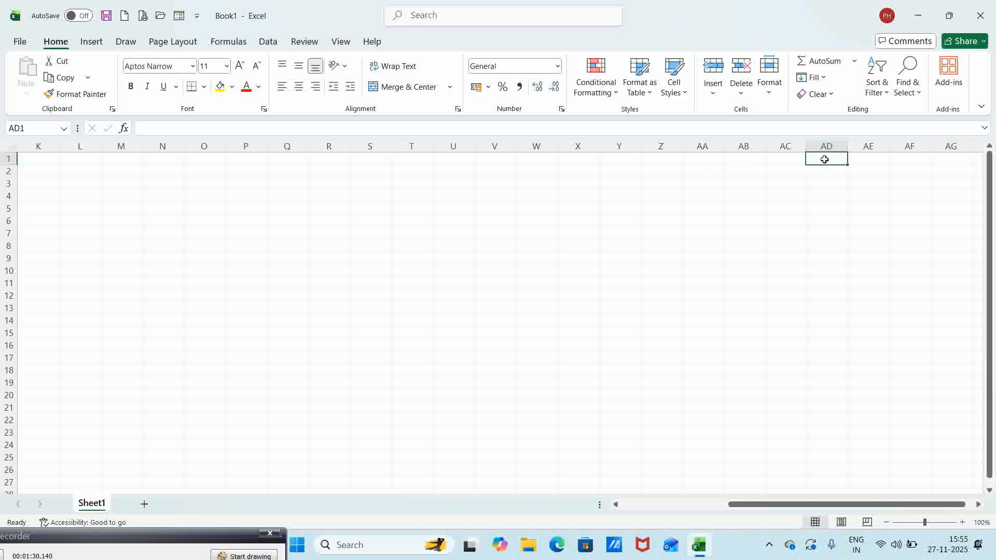
{"action": "key", "text": "ctrl+Home"}
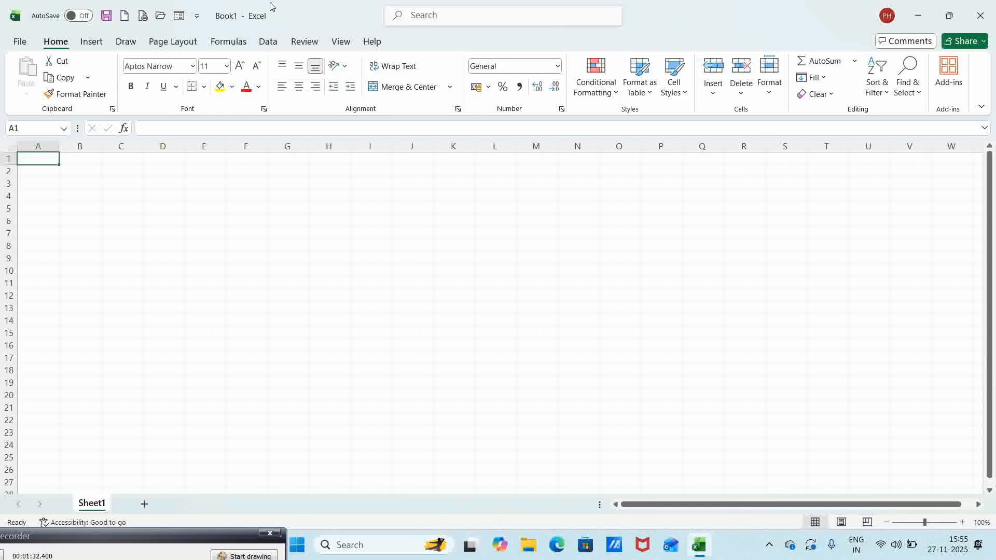
- Enter the label 'Cell C6' into cell C6
{"action": "left_click", "coordinate": [123, 221]}
{"action": "type", "text": "Cell"}
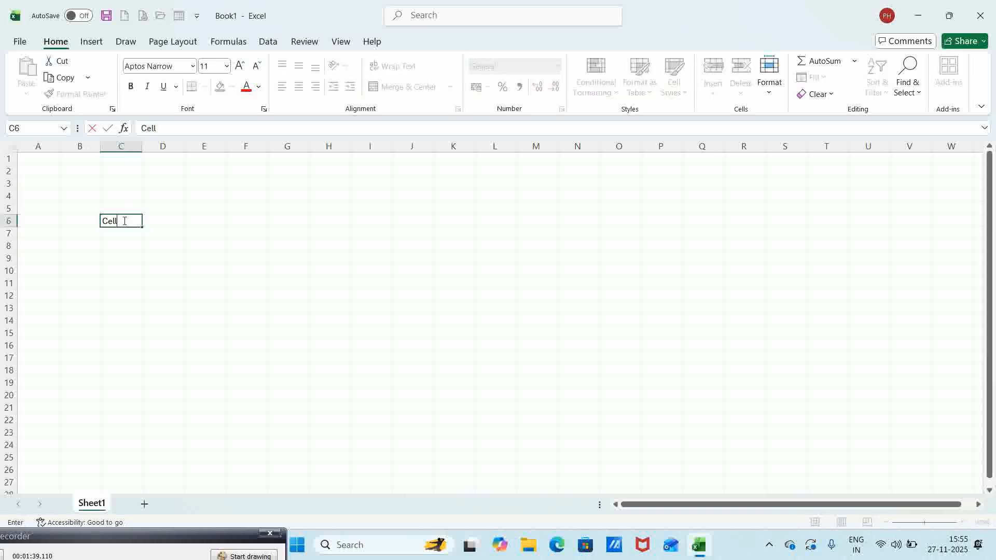
{"action": "type", "text": " C6"}
{"action": "key", "text": "Return"}
{"action": "key", "text": "Up"}
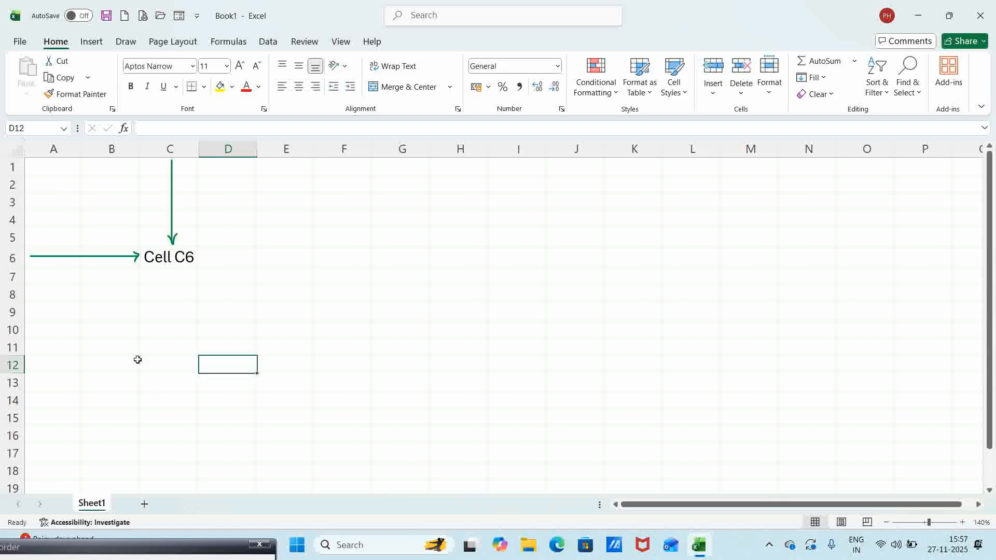
- Select cells B3, A9 and D5, then jump to G10 via the Name Box
{"action": "left_click", "coordinate": [85, 209]}
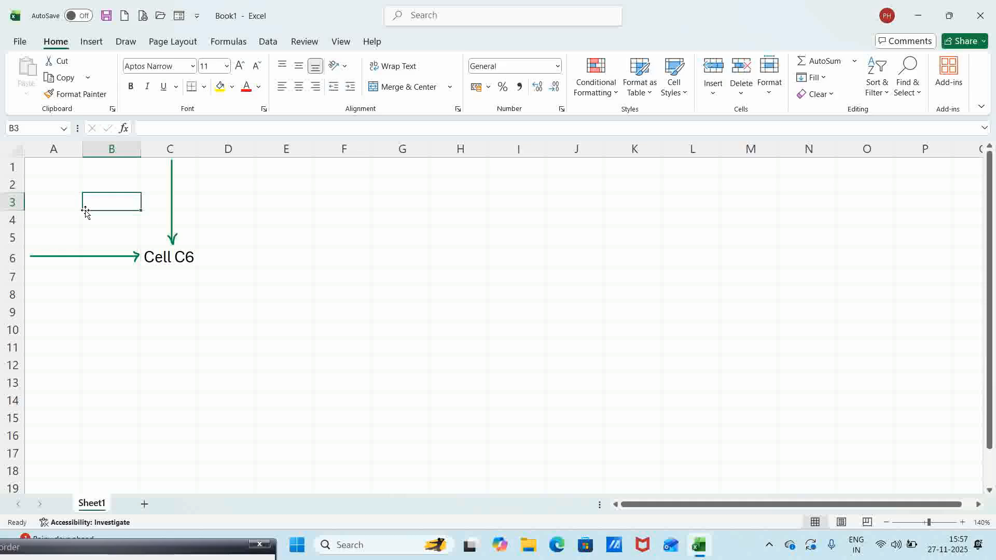
{"action": "left_click", "coordinate": [63, 310]}
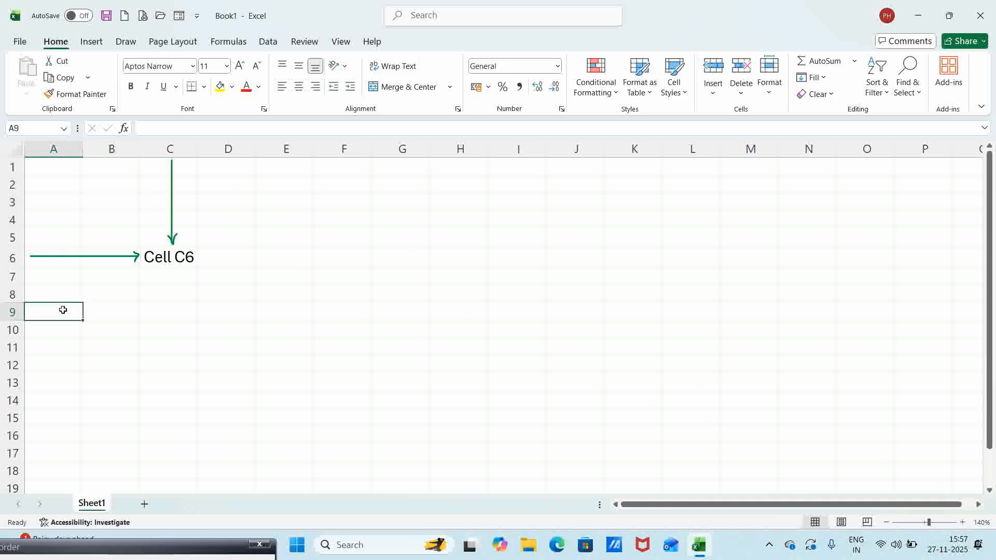
{"action": "left_click", "coordinate": [240, 234]}
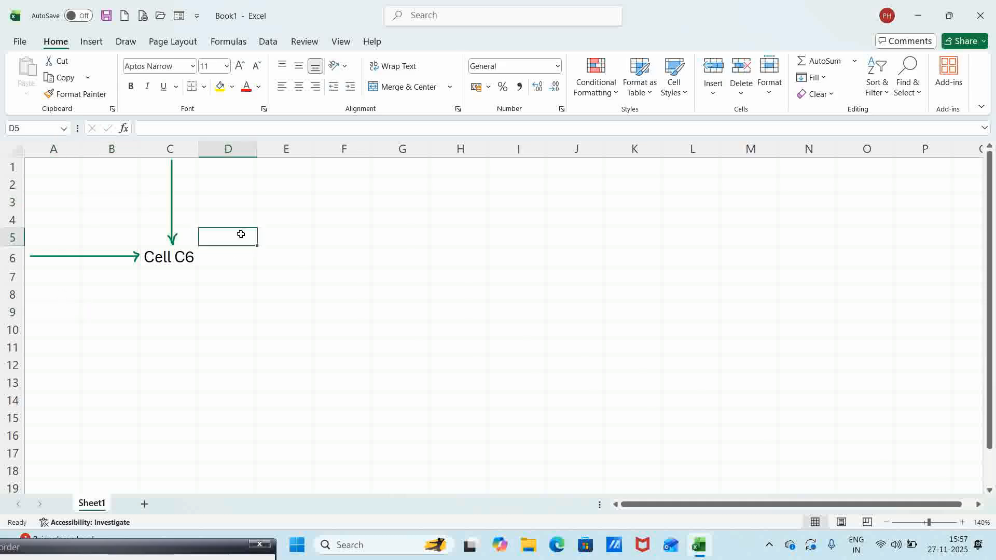
{"action": "left_click", "coordinate": [31, 123]}
{"action": "type", "text": "G10"}
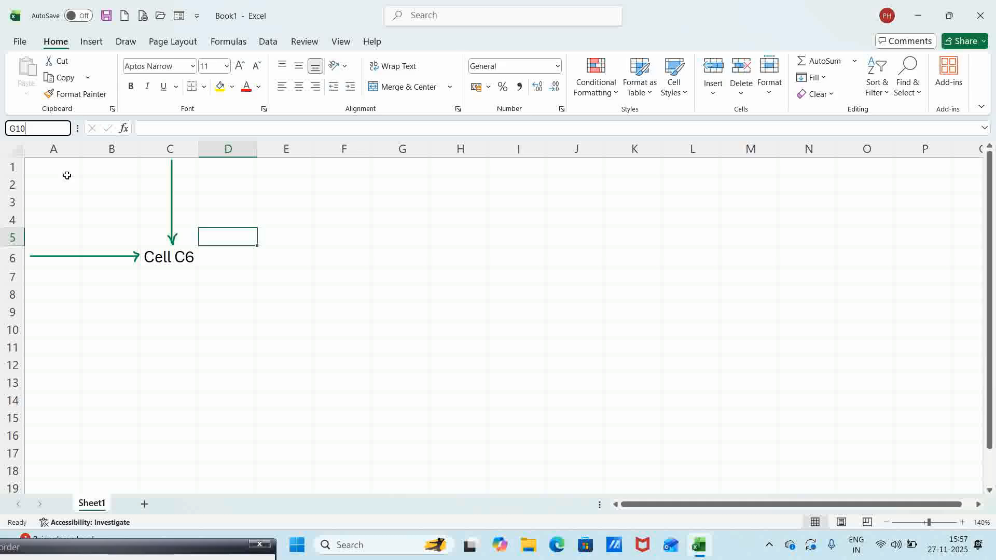
{"action": "key", "text": "Return"}
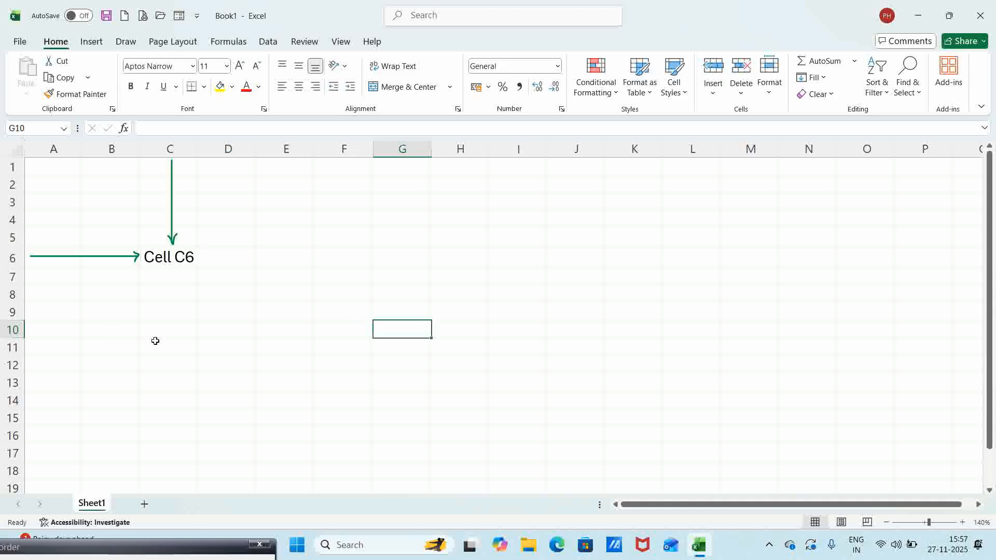
- Enter 'Work Sheet' into cell C10
{"action": "left_click", "coordinate": [169, 329]}
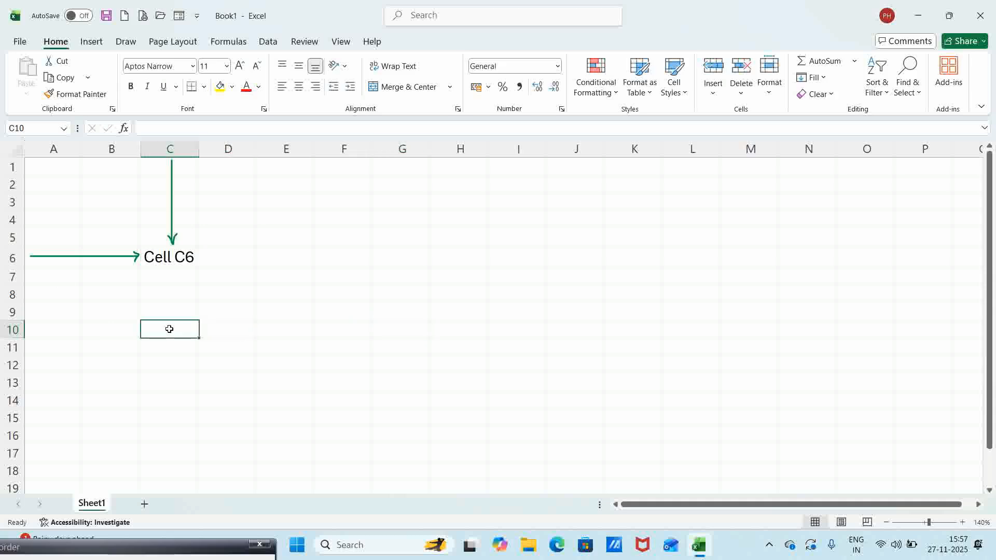
{"action": "type", "text": "Wor"}
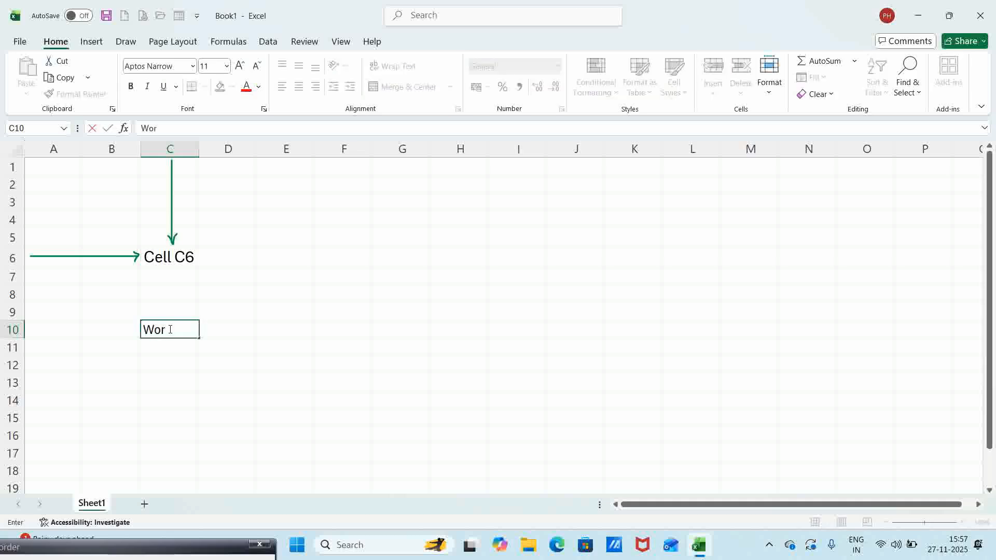
{"action": "type", "text": "k Sheet"}
{"action": "key", "text": "Return"}
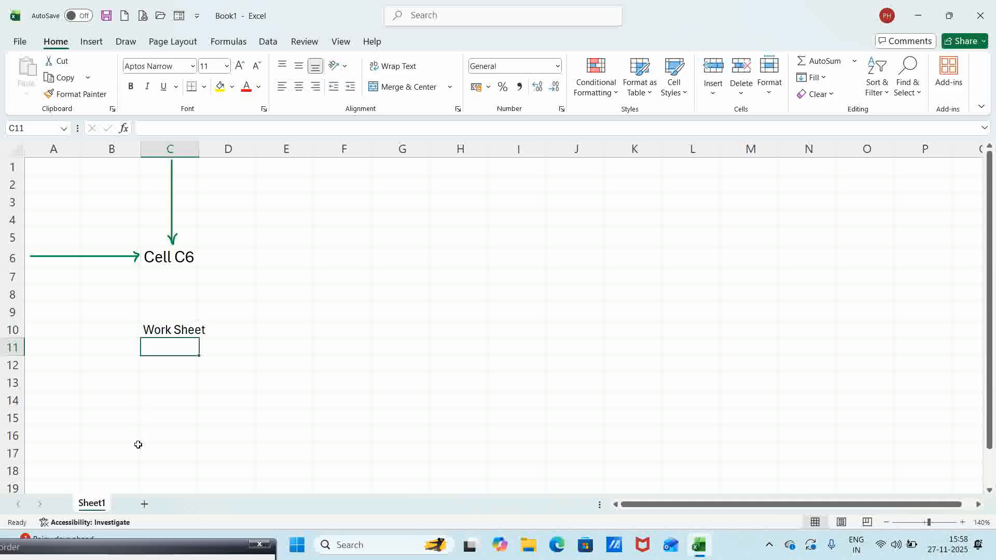
- Add two new sheets, Sheet2 and Sheet3, then return to Sheet1
{"action": "left_click", "coordinate": [145, 506]}
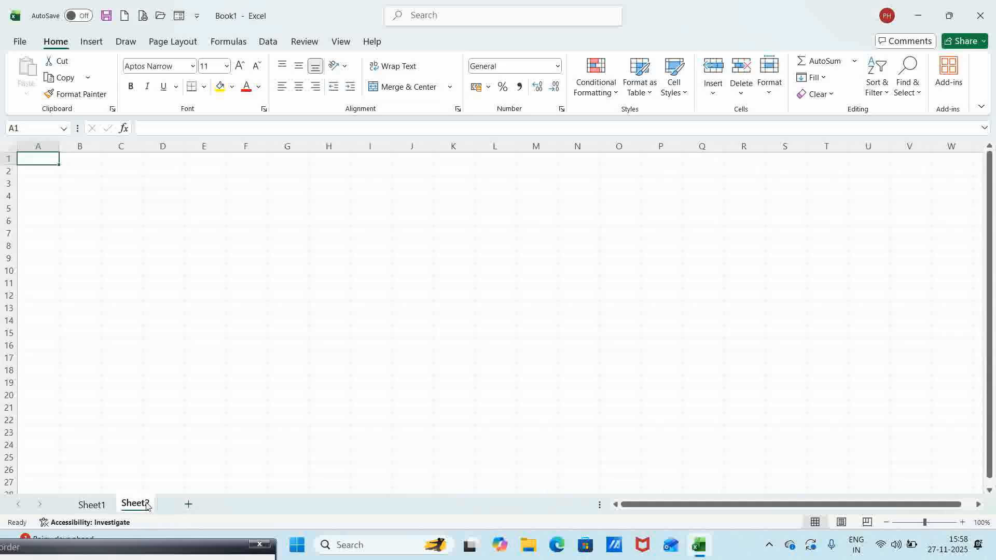
{"action": "left_click", "coordinate": [188, 506]}
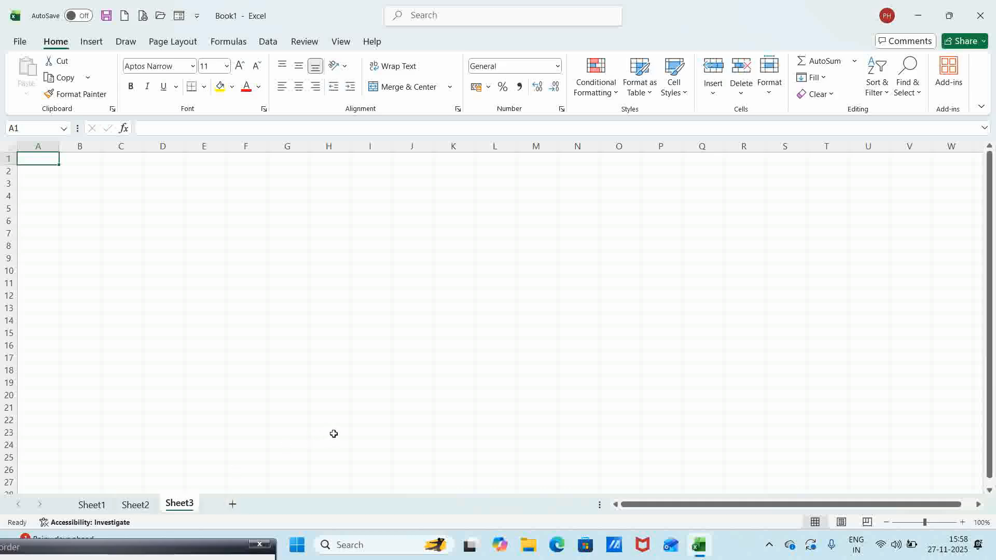
{"action": "left_click", "coordinate": [97, 505]}
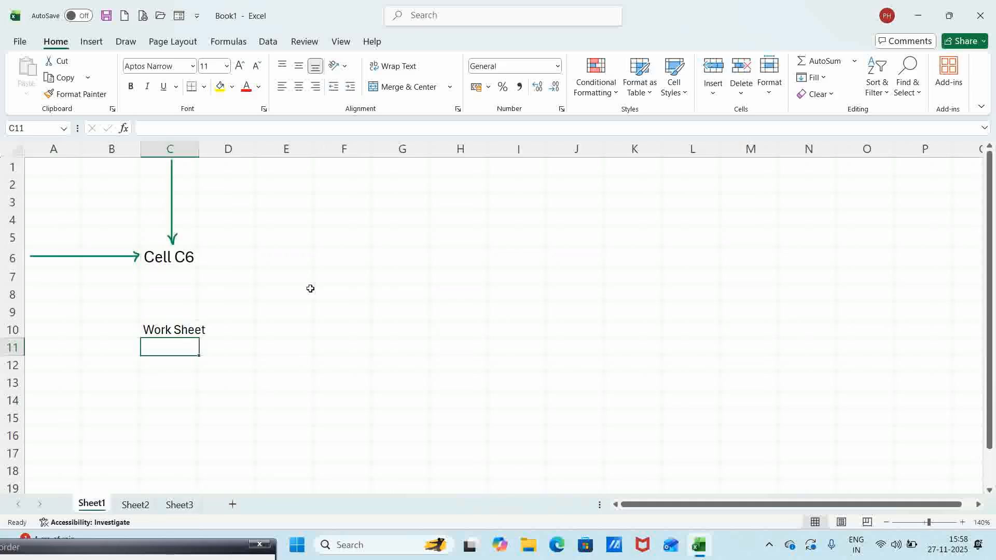
- Enter 'Work Book' into cell E8
{"action": "left_click", "coordinate": [292, 294]}
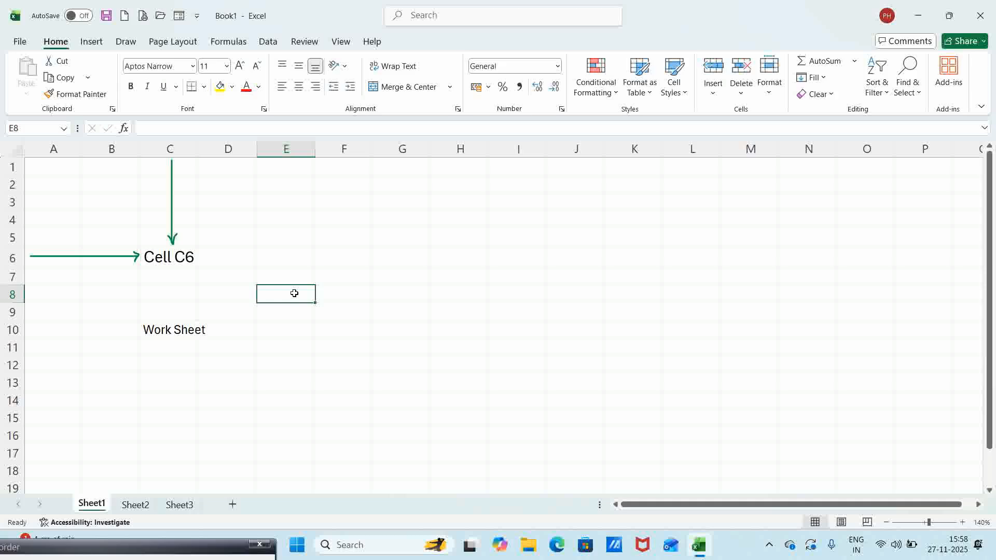
{"action": "type", "text": "Work"}
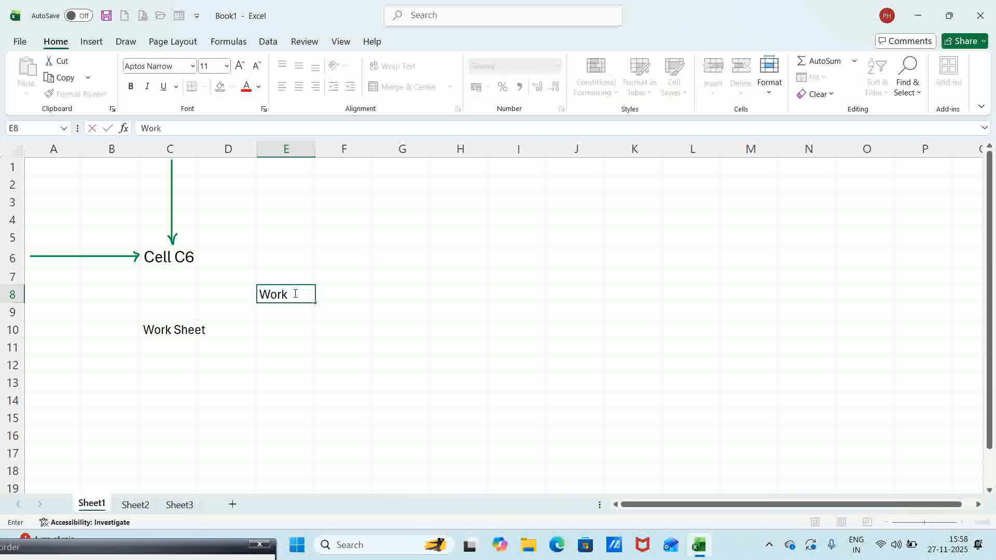
{"action": "type", "text": " Book"}
{"action": "key", "text": "Return"}
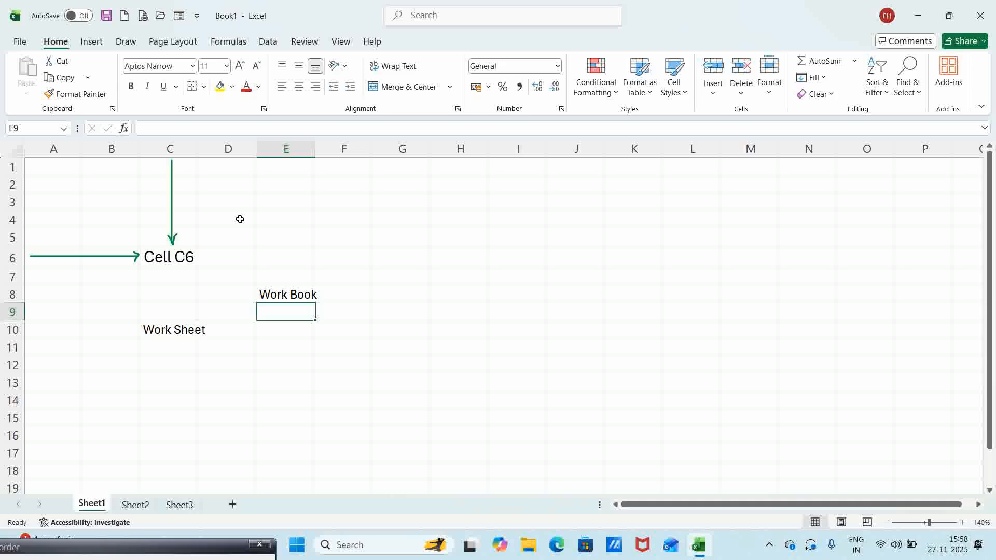
- Select an empty cell away from the labels
{"action": "left_click", "coordinate": [244, 387]}
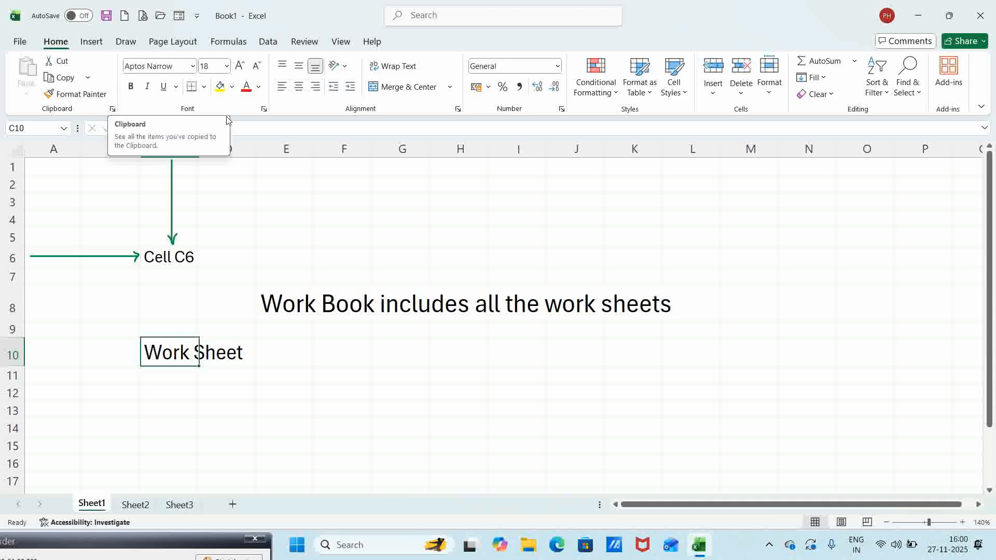
{"action": "left_click", "coordinate": [264, 109]}
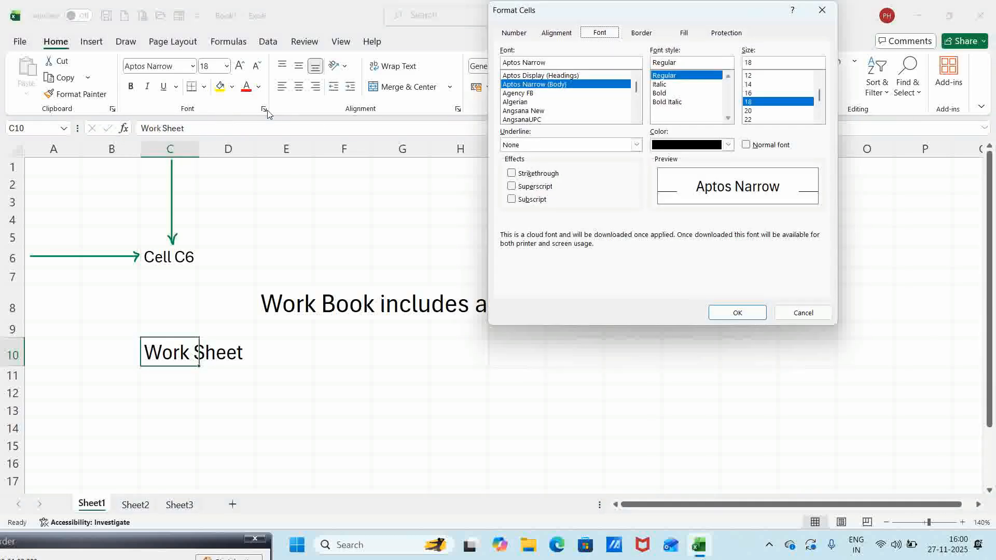
{"action": "left_click", "coordinate": [801, 314]}
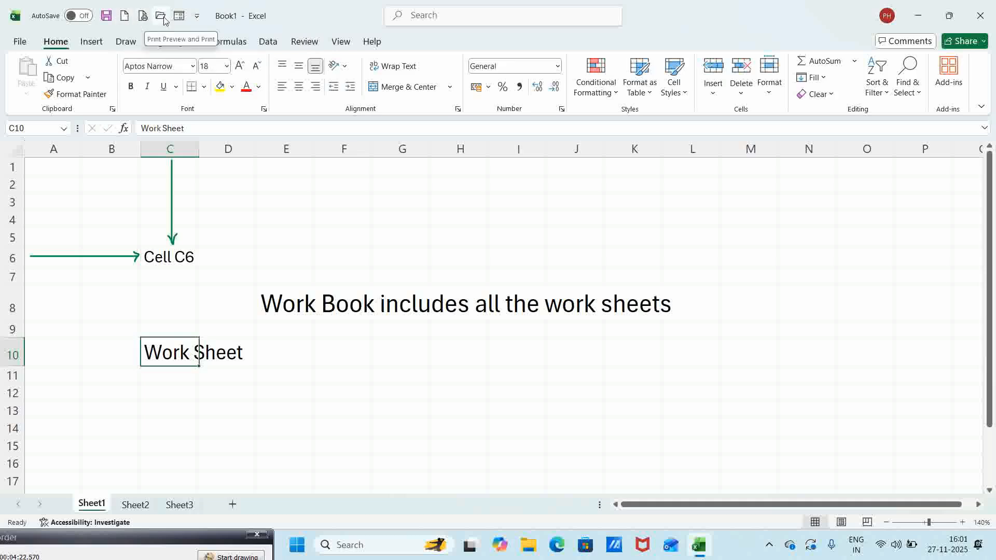
{"action": "left_click", "coordinate": [198, 16]}
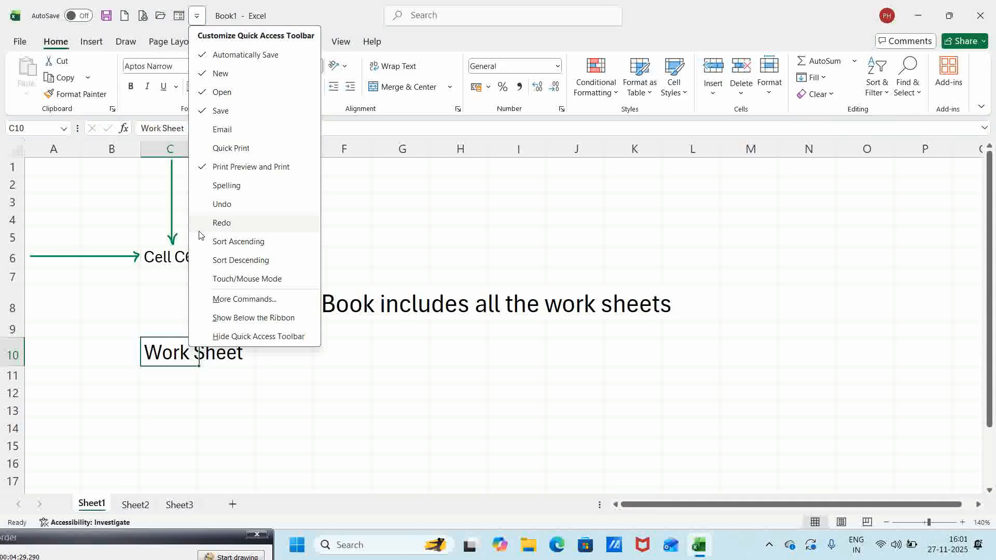
{"action": "left_click", "coordinate": [429, 214]}
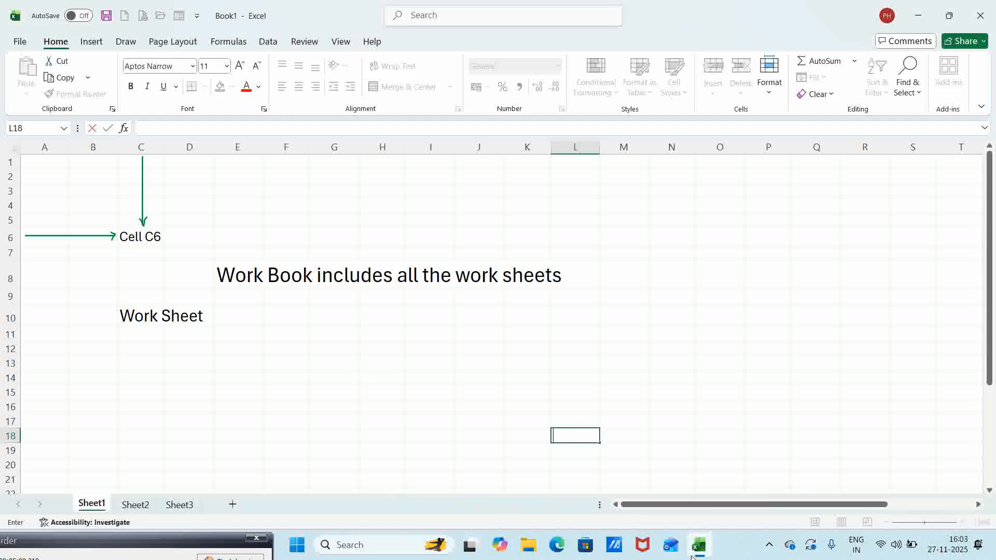
- Refocus the workbook window and select cell N11
{"action": "mouse_move", "coordinate": [702, 548]}
{"action": "left_click", "coordinate": [414, 440]}
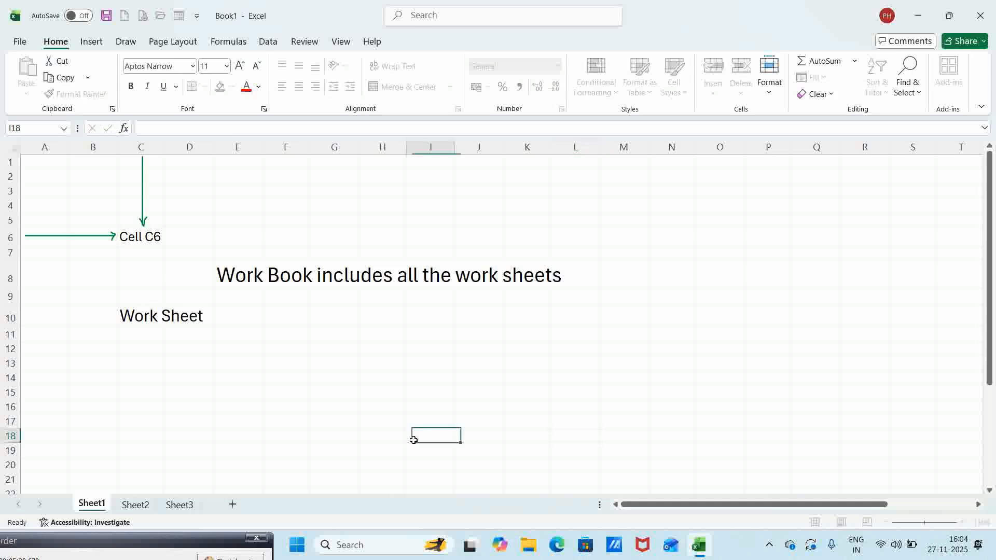
{"action": "left_click", "coordinate": [683, 338]}
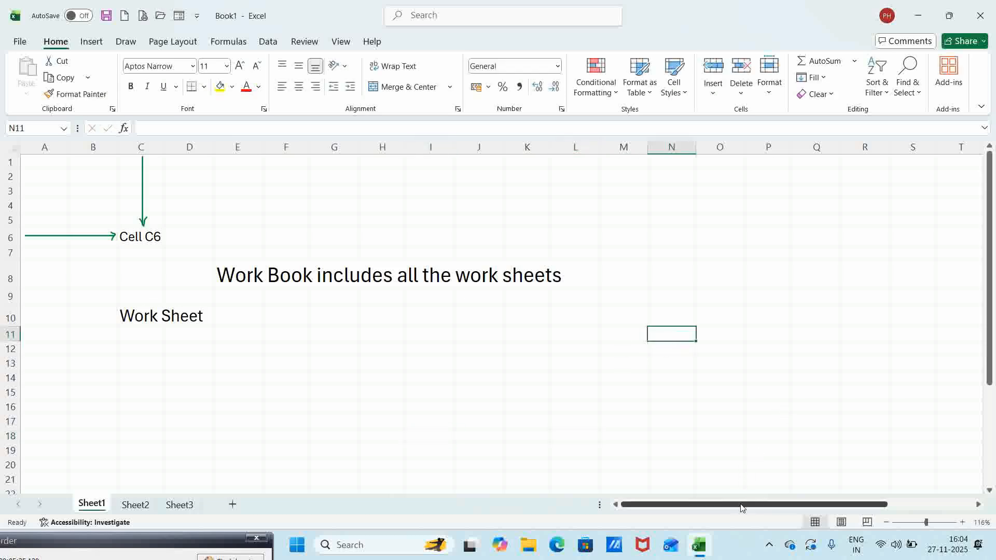
{"action": "mouse_move", "coordinate": [741, 507]}
{"action": "left_mouse_down"}
{"action": "mouse_move", "coordinate": [801, 508]}
{"action": "mouse_move", "coordinate": [739, 509]}
{"action": "left_mouse_up"}
{"action": "left_click_drag", "start_coordinate": [991, 317], "coordinate": [991, 314]}
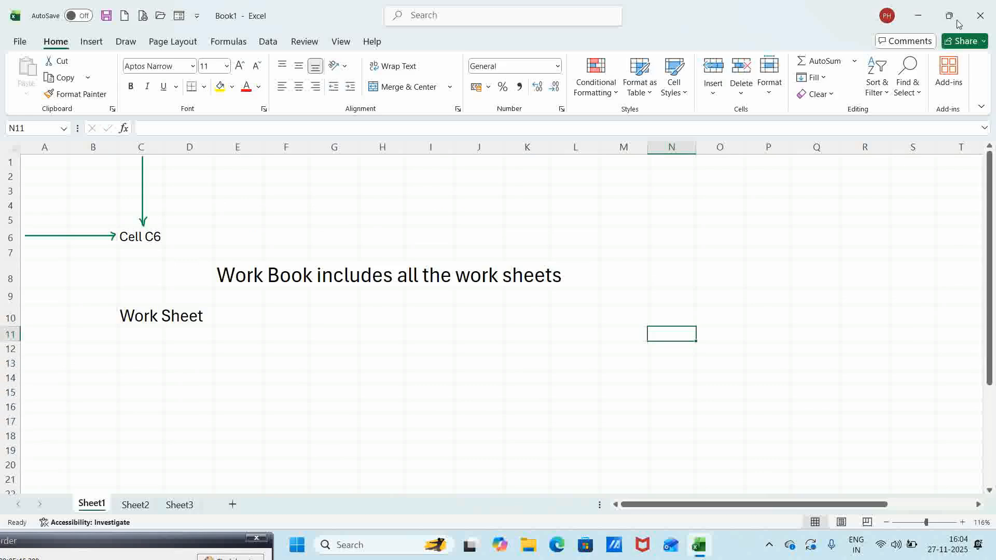
- Minimise, restore, restore down and maximise the Excel window, then close the workbook
{"action": "mouse_move", "coordinate": [959, 21]}
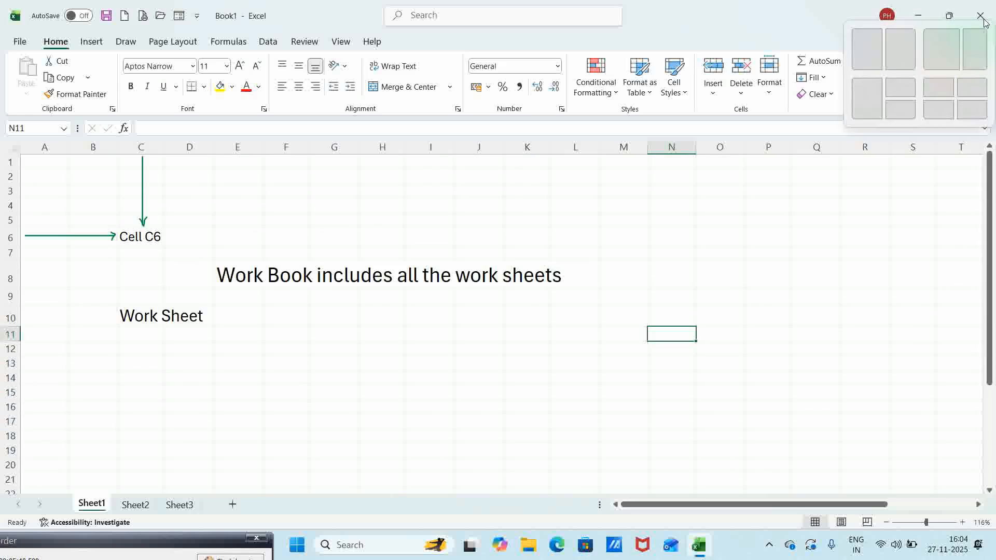
{"action": "left_click", "coordinate": [921, 15]}
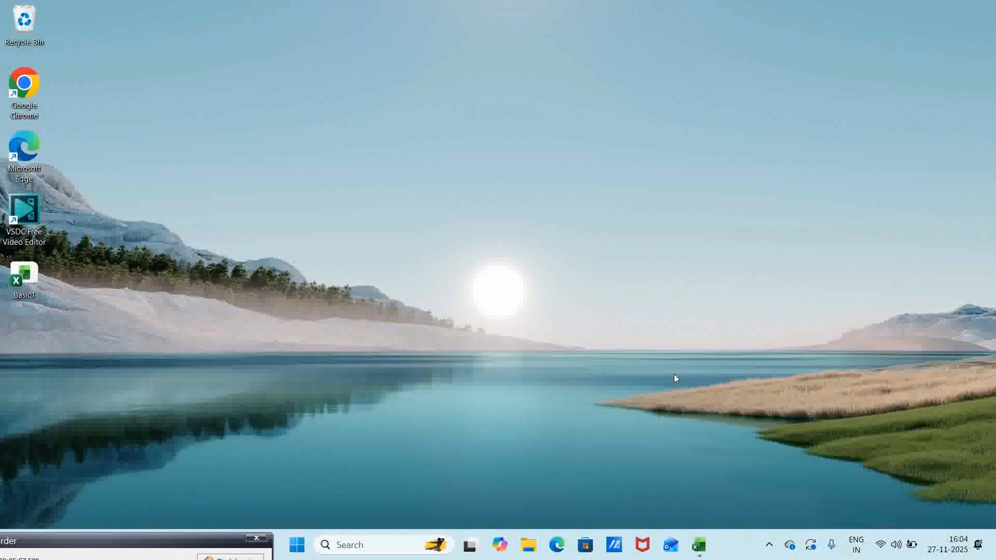
{"action": "left_click", "coordinate": [700, 549]}
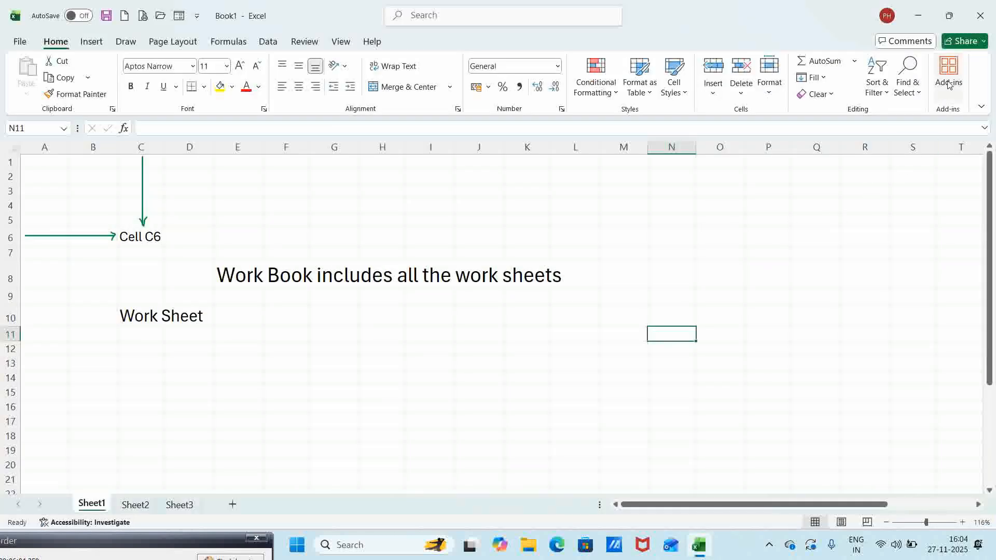
{"action": "mouse_move", "coordinate": [953, 17]}
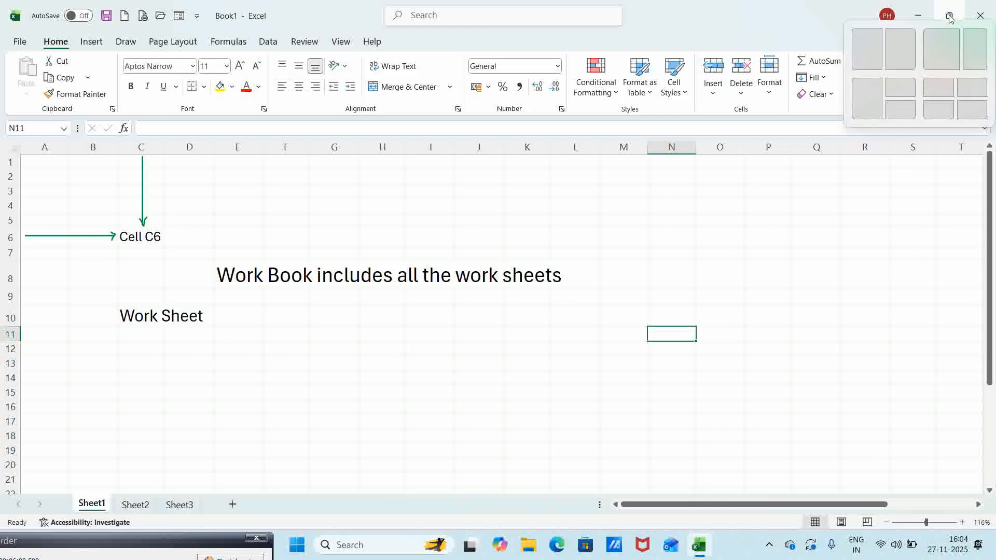
{"action": "left_click", "coordinate": [951, 18]}
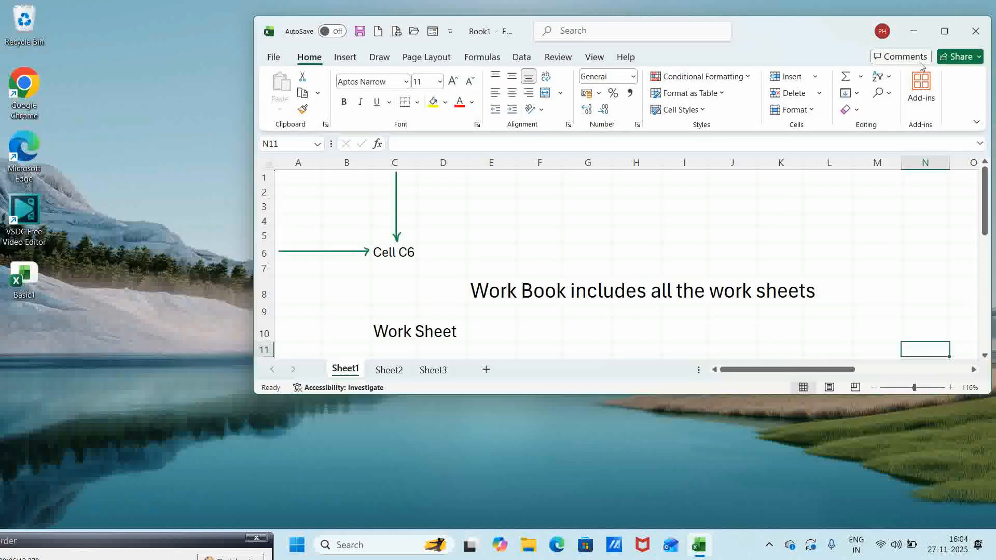
{"action": "left_click", "coordinate": [947, 31]}
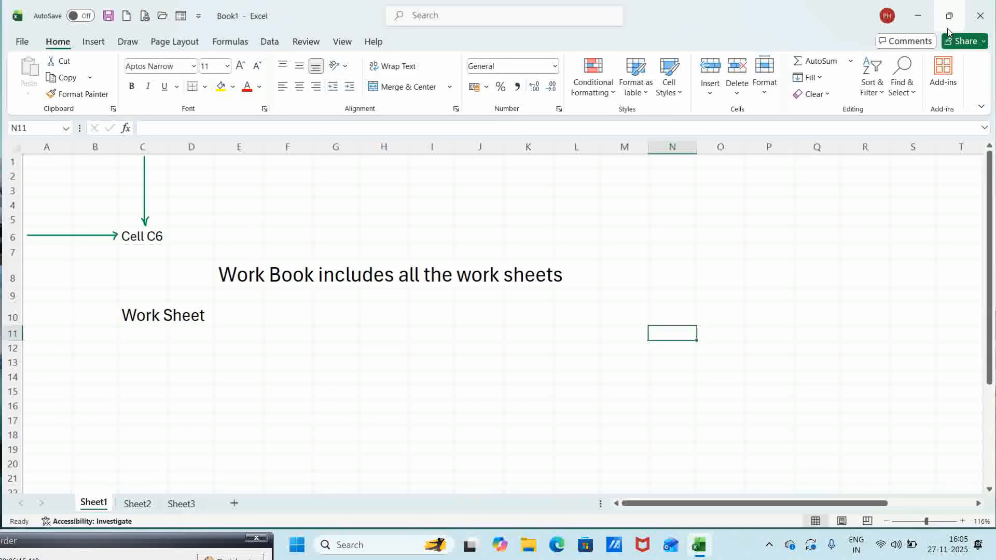
{"action": "left_click", "coordinate": [982, 17]}
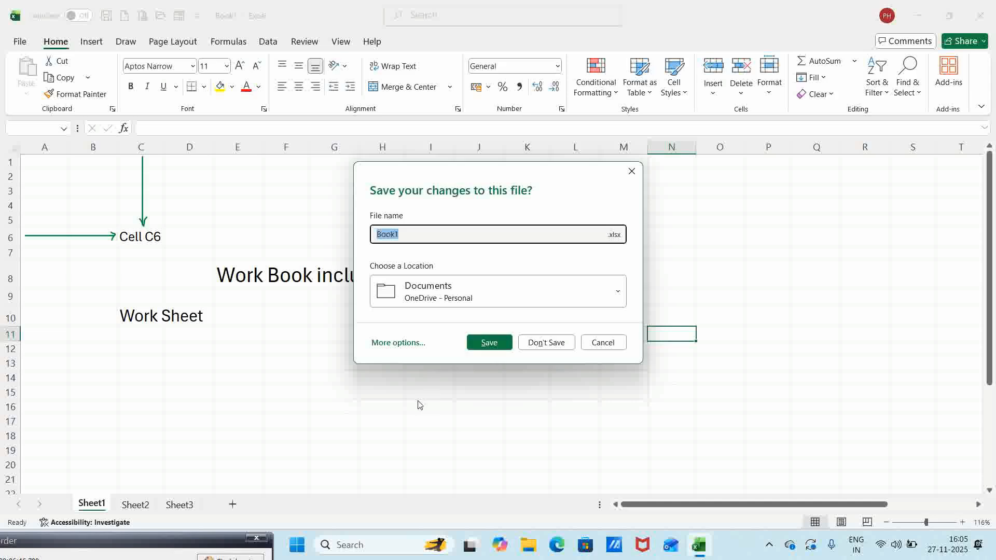
- Cancel the save prompt so Book1 stays open unchanged
{"action": "left_click", "coordinate": [604, 342]}
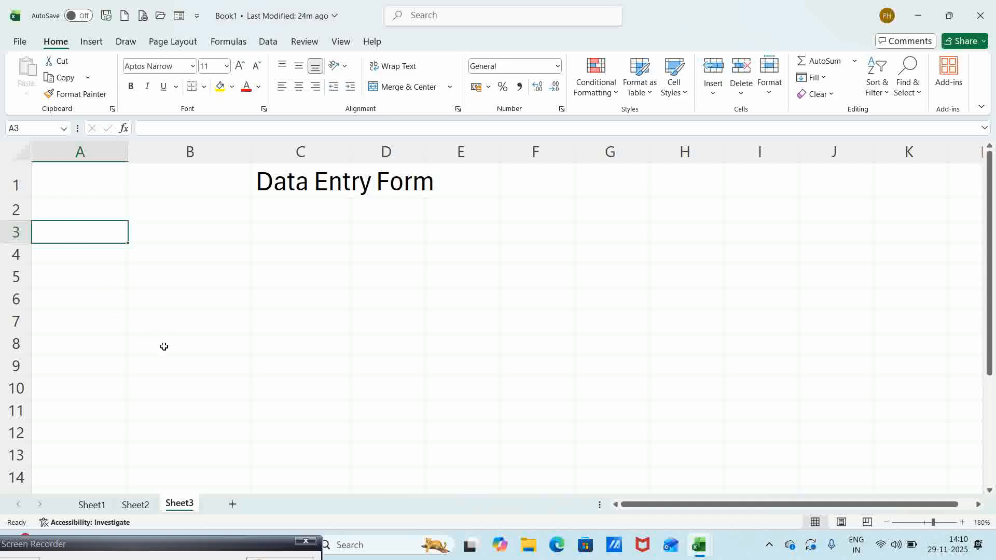
- Enter headings Product Code, Product Name, Category and Package Qty in A3:D3
{"action": "type", "text": "Pro"}
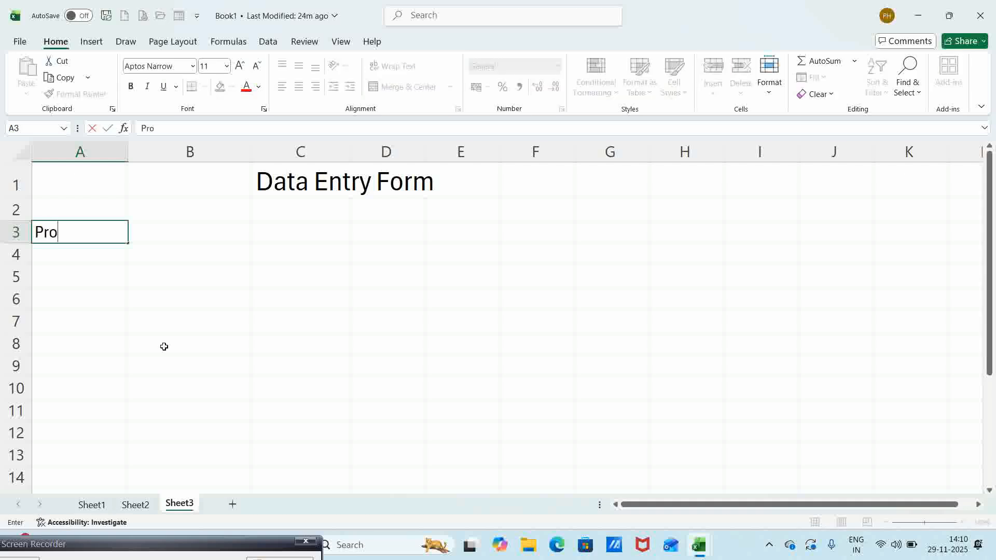
{"action": "type", "text": "duct Code"}
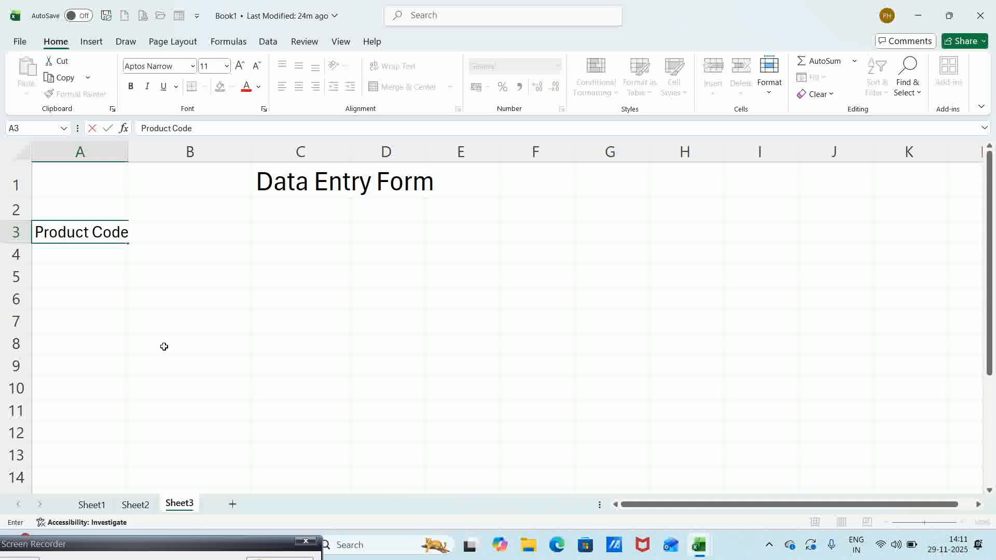
{"action": "key", "text": "Tab"}
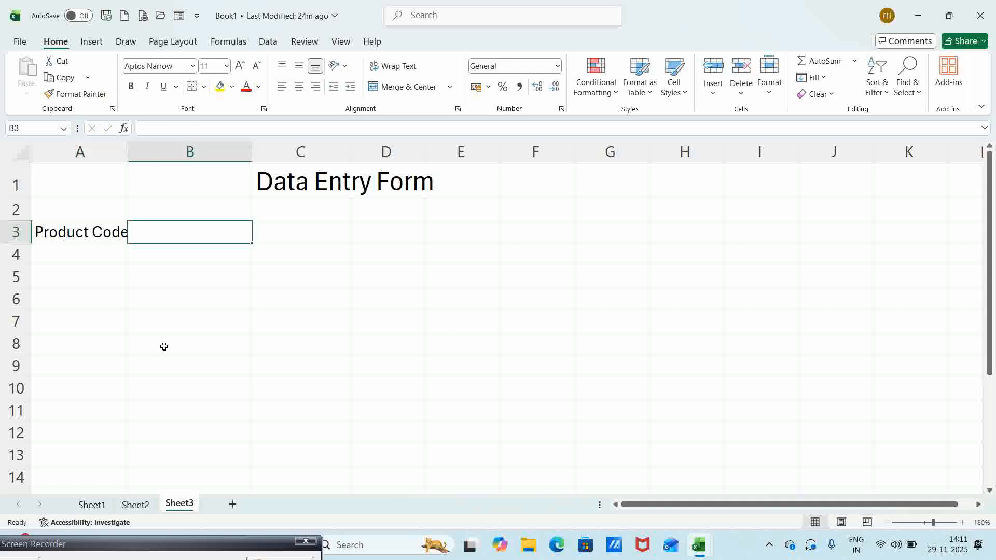
{"action": "type", "text": "Prod"}
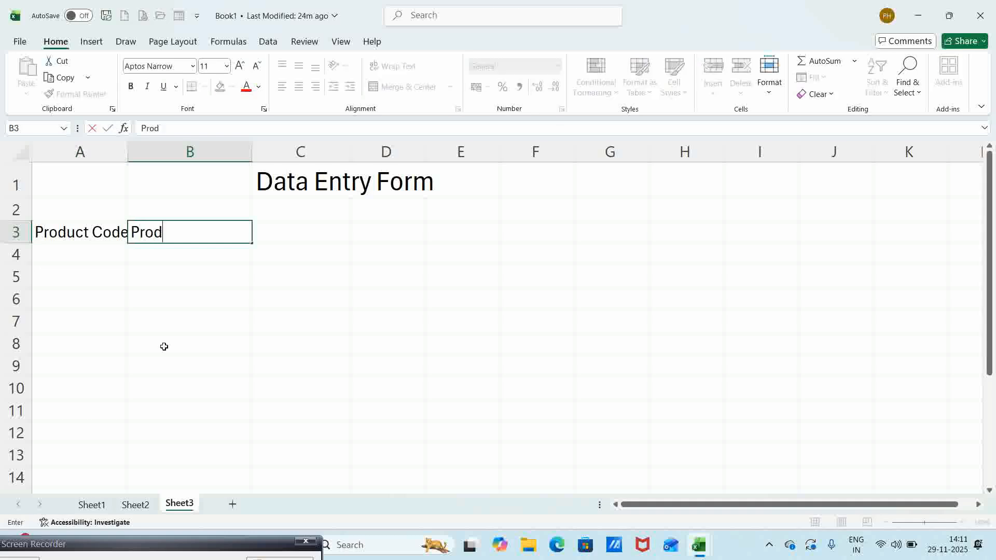
{"action": "type", "text": "uct Name"}
{"action": "key", "text": "Tab"}
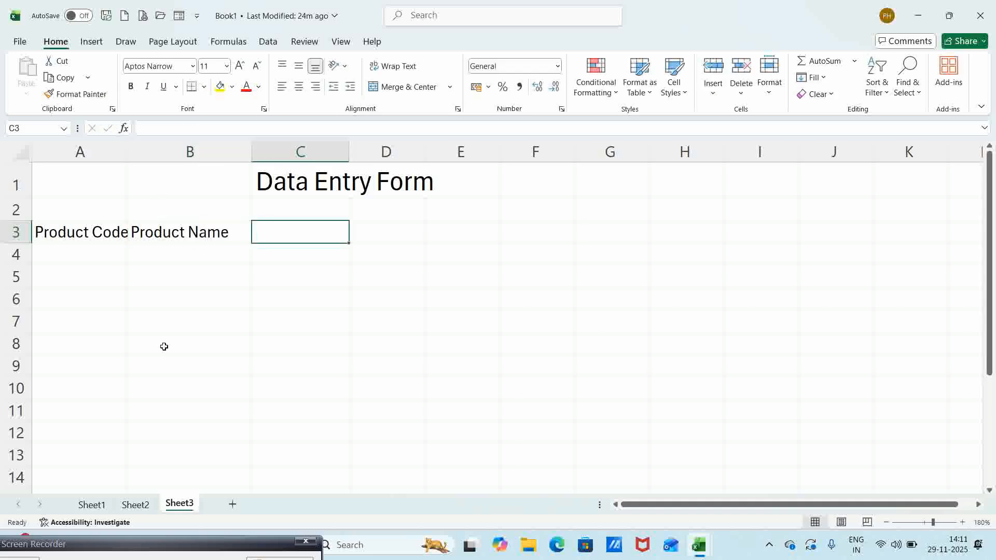
{"action": "type", "text": "Cat"}
{"action": "type", "text": "egory"}
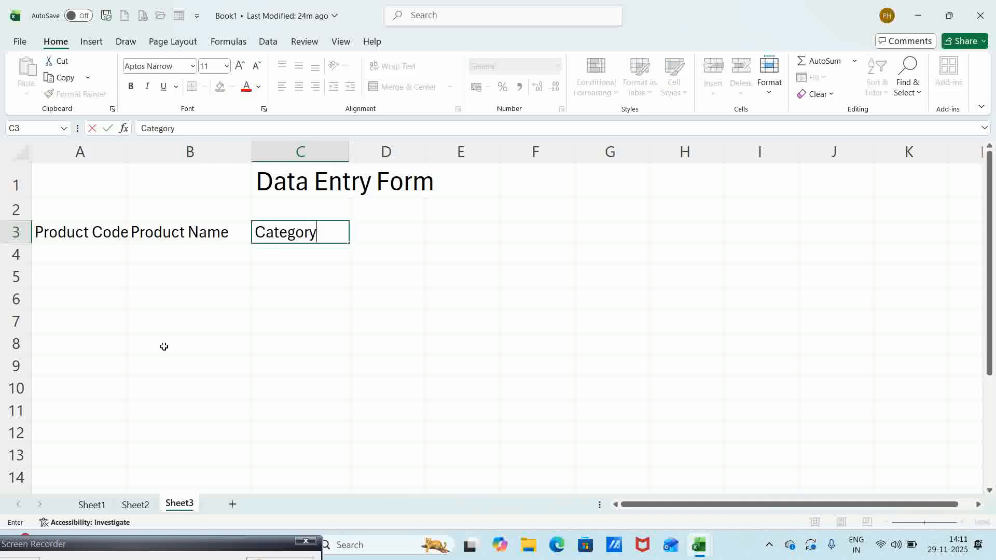
{"action": "key", "text": "Tab"}
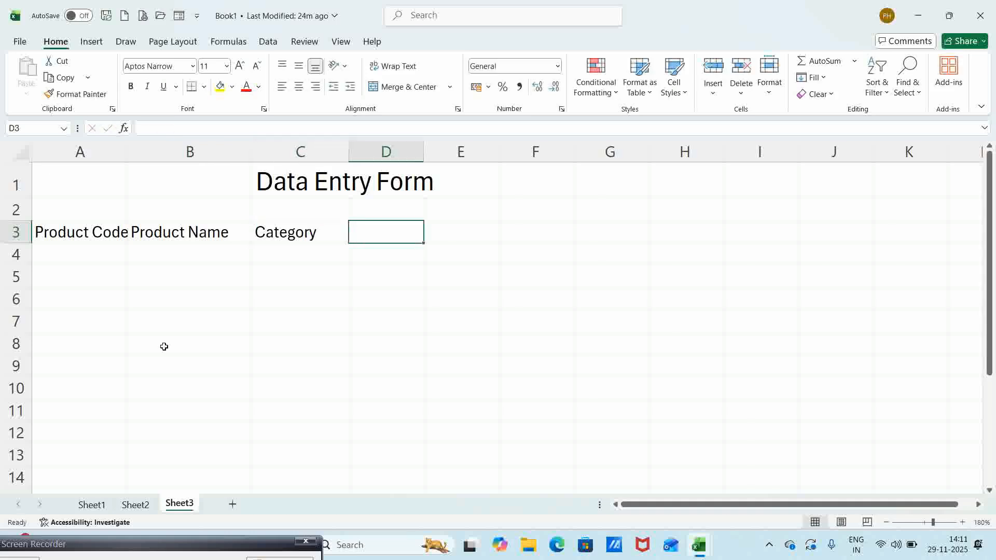
{"action": "type", "text": "Pac"}
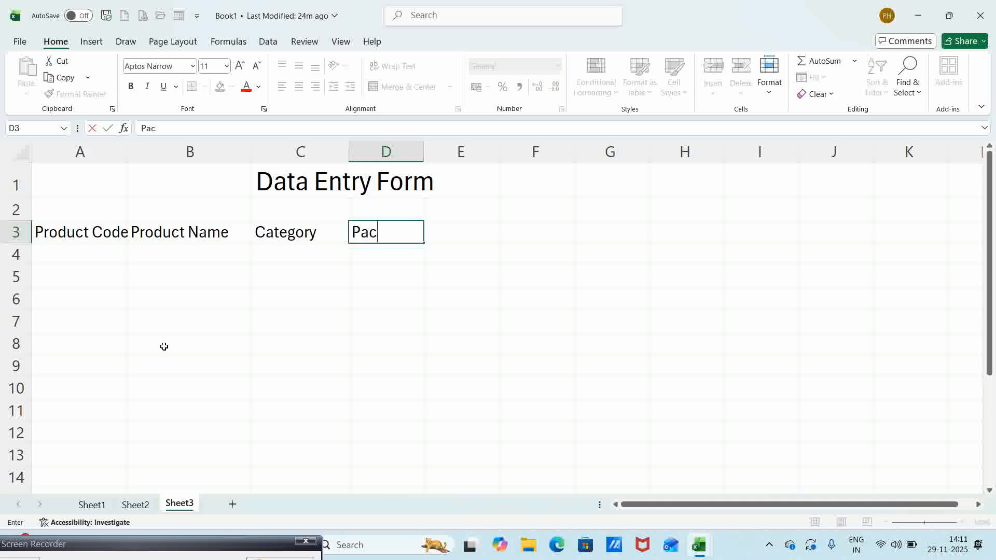
{"action": "type", "text": "kage Qty"}
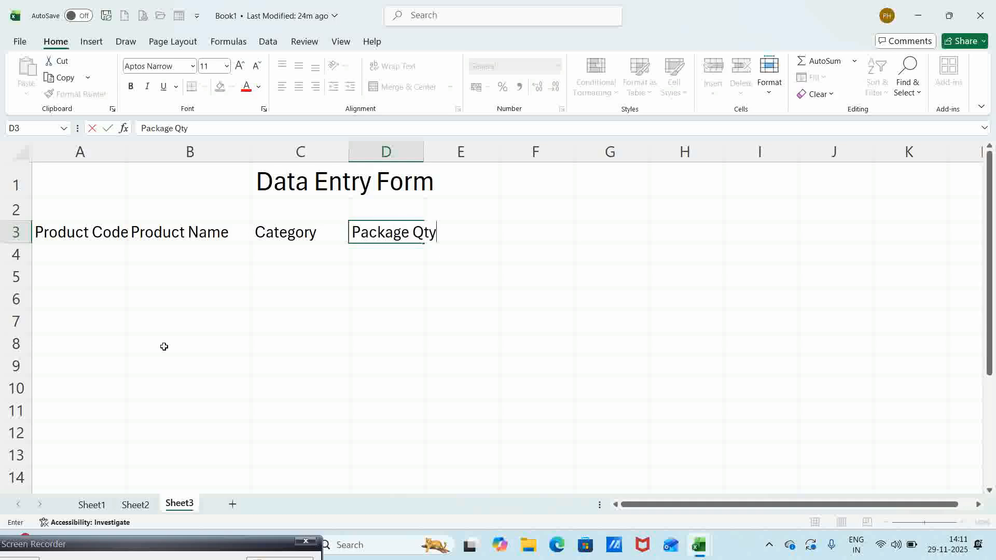
{"action": "key", "text": "Tab"}
- Enter headings Units Purchased, Cost Price and Amount in E3:G3, then return to column A
{"action": "type", "text": "U"}
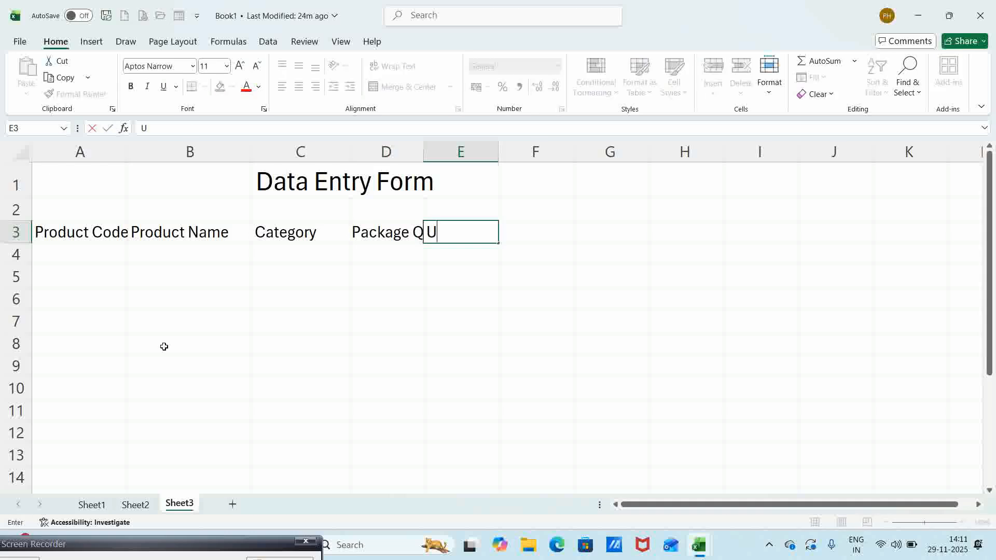
{"action": "type", "text": "nits Purchased"}
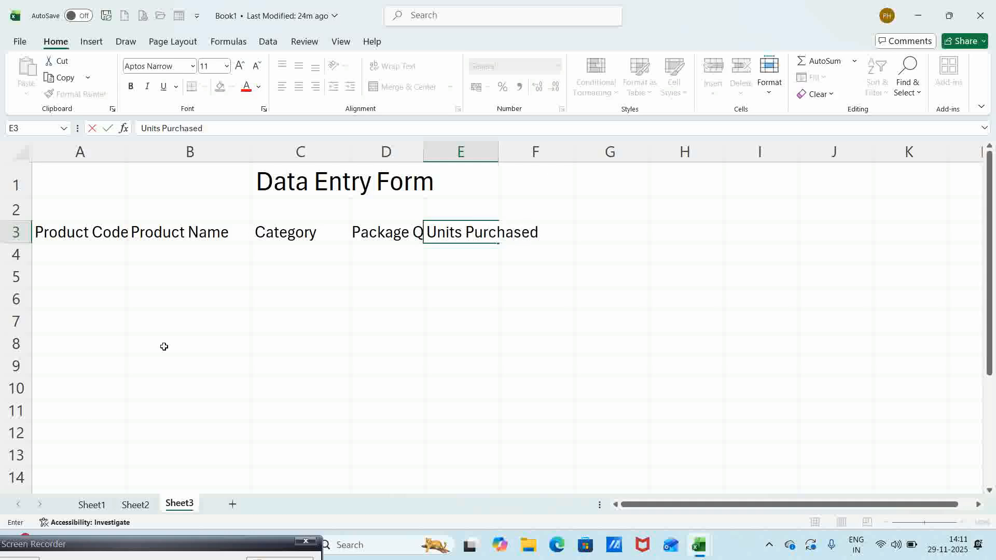
{"action": "key", "text": "Tab"}
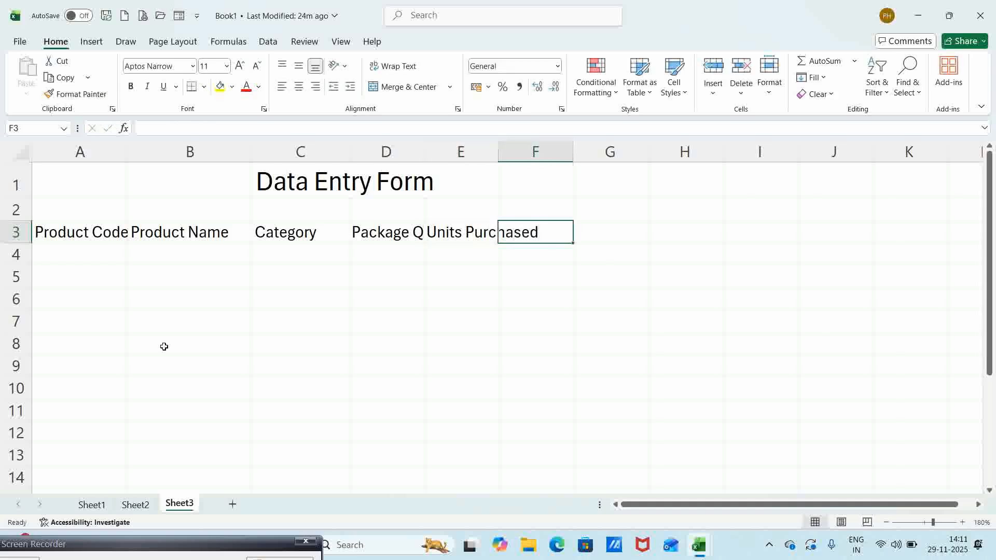
{"action": "type", "text": "Cost"}
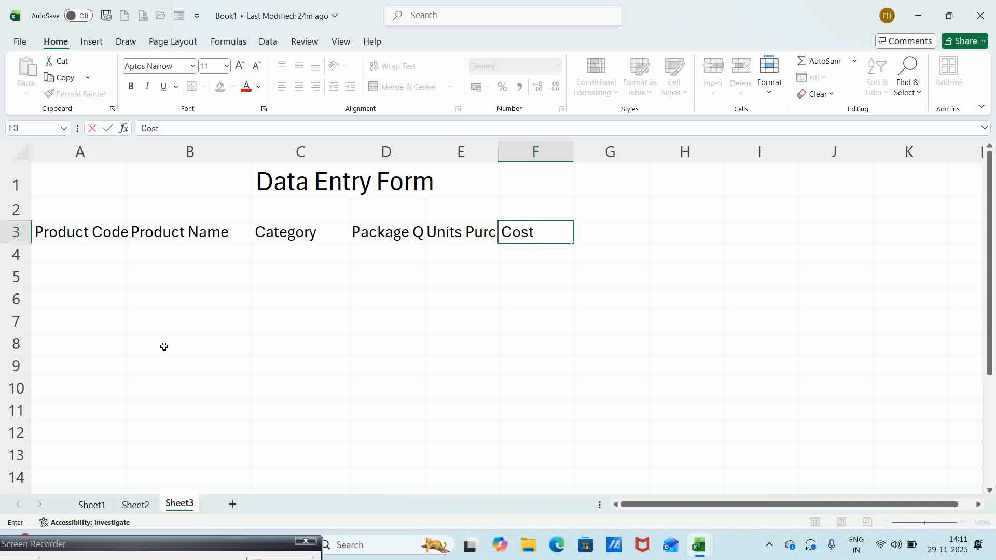
{"action": "type", "text": " Price"}
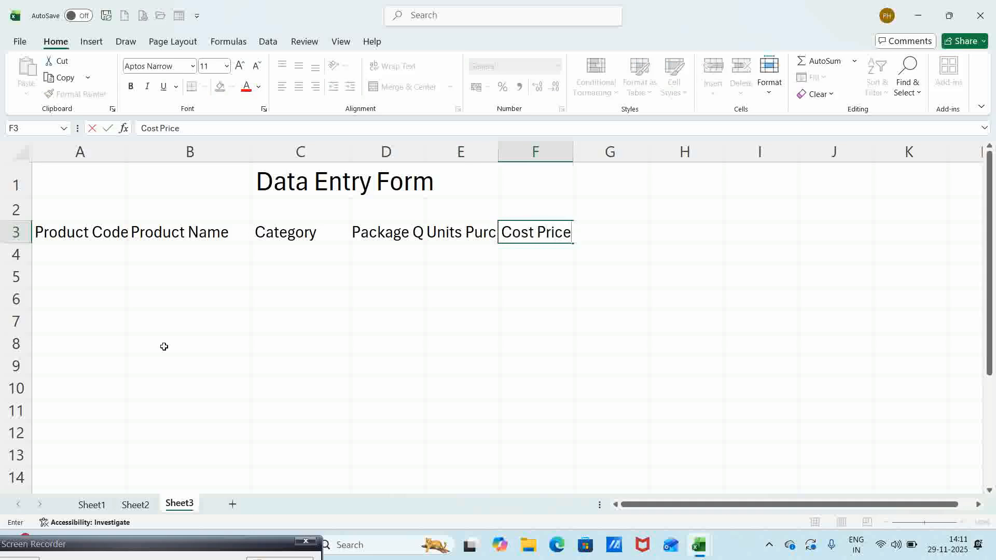
{"action": "key", "text": "Tab"}
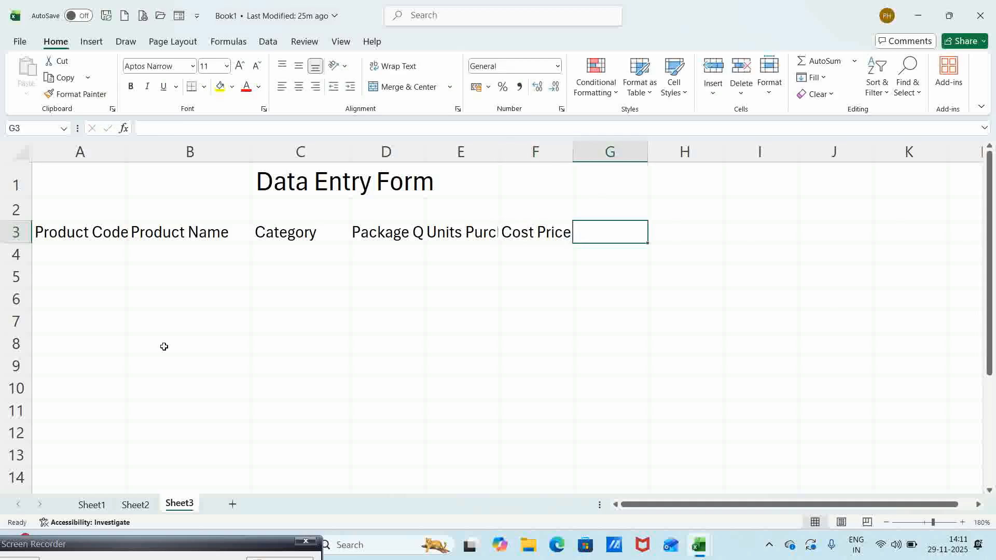
{"action": "type", "text": "Amount"}
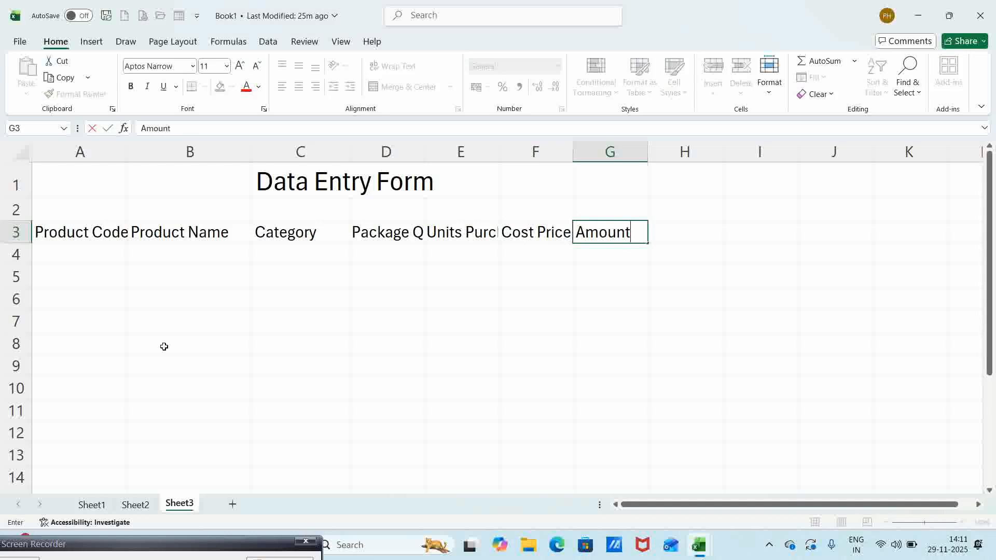
{"action": "key", "text": "Return"}
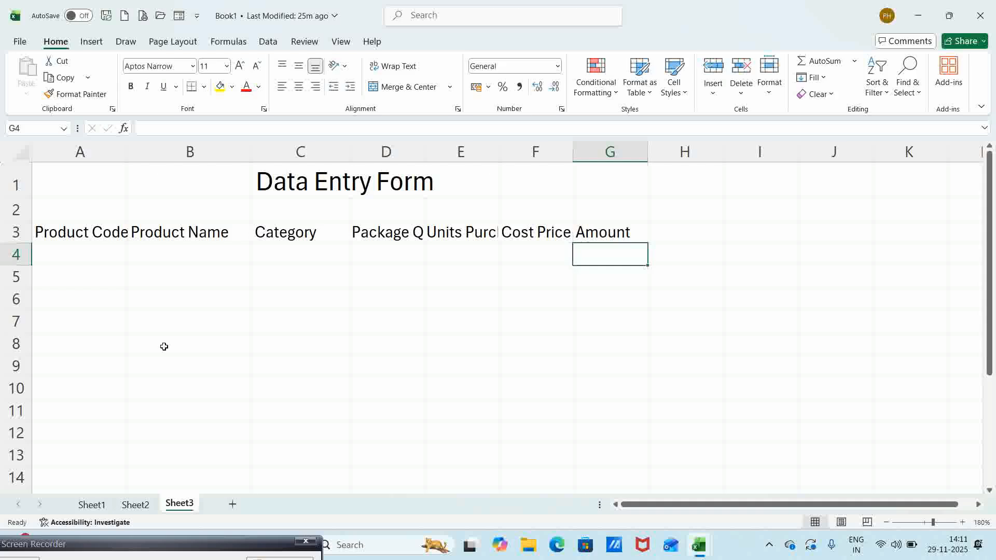
{"action": "key", "text": "Home"}
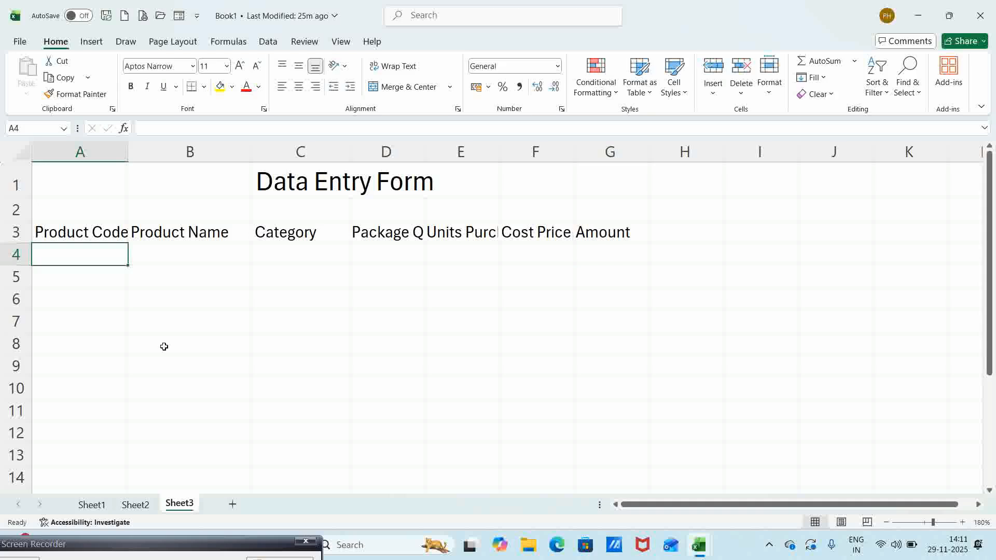
- Fill A4:D4 with IF001, Maggi Noodles, Instant Foods and 200gms
{"action": "type", "text": "IF001"}
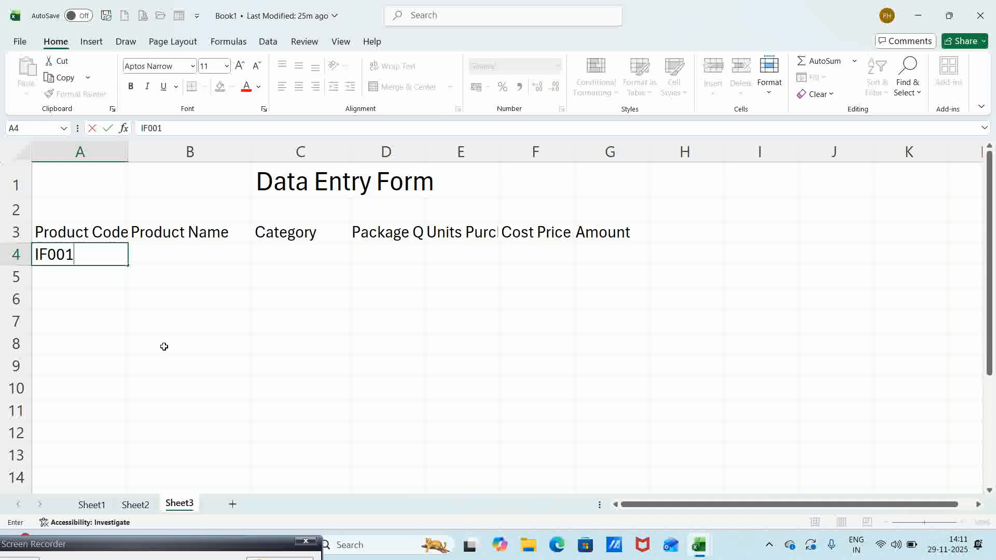
{"action": "key", "text": "Tab"}
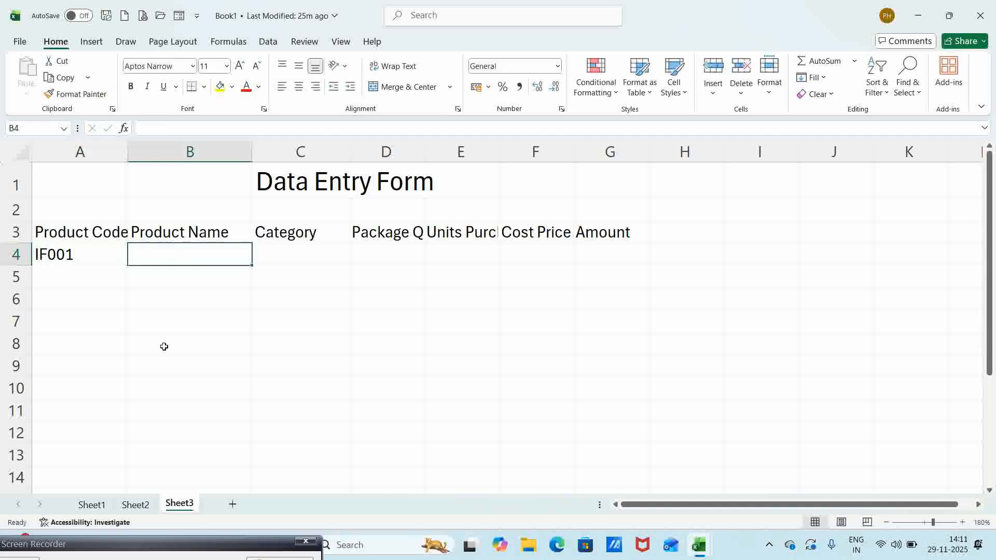
{"action": "type", "text": "Maggi"}
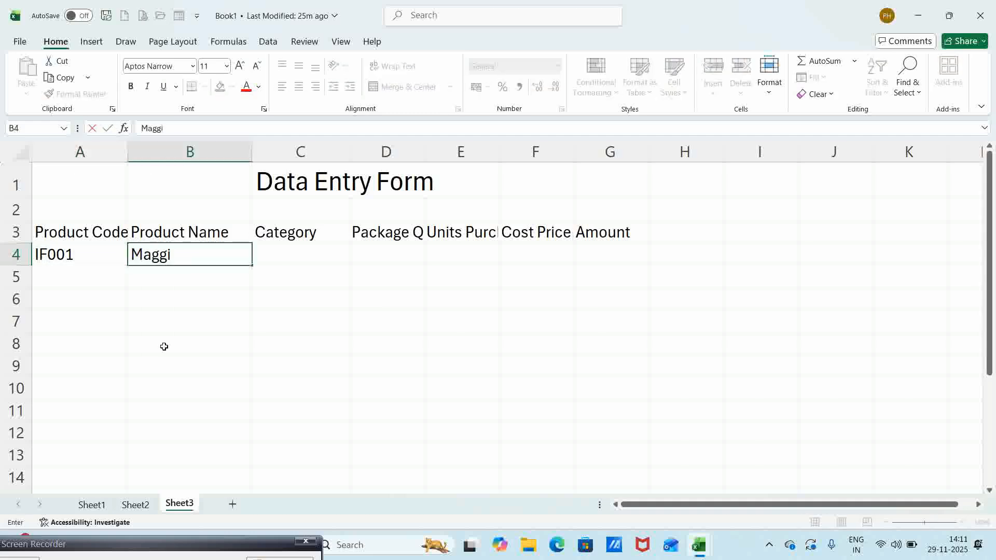
{"action": "type", "text": " Noodles"}
{"action": "key", "text": "Tab"}
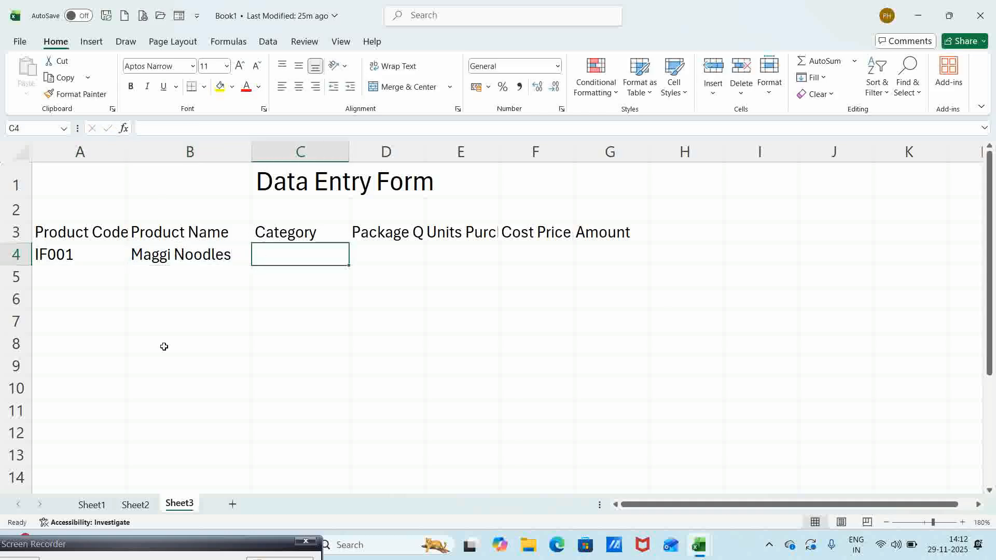
{"action": "type", "text": "In"}
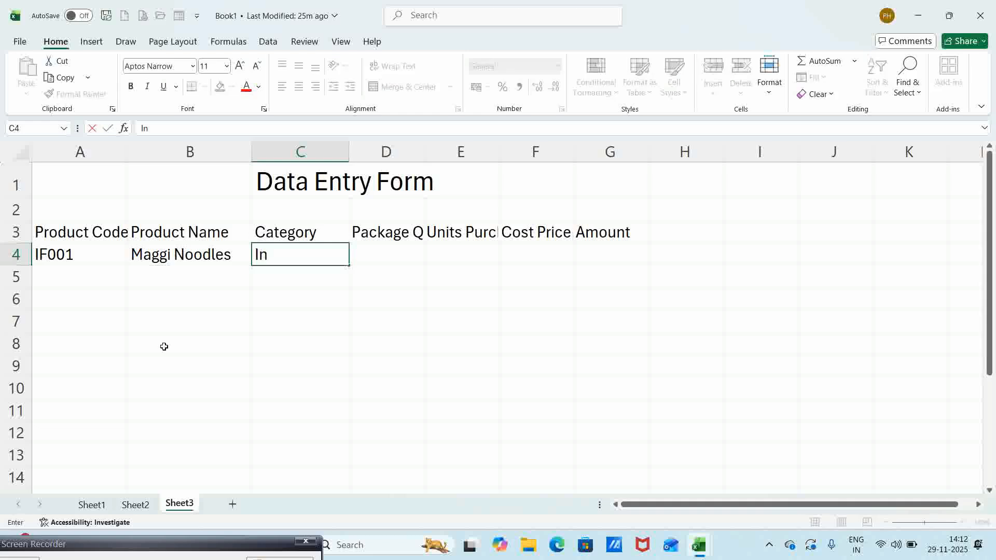
{"action": "type", "text": "stant Foods"}
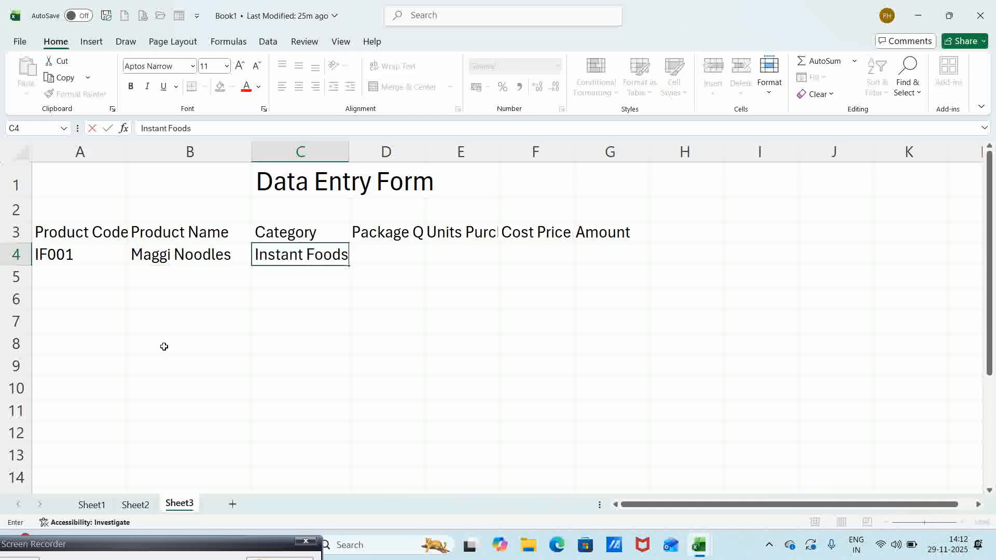
{"action": "key", "text": "Tab"}
{"action": "type", "text": "200"}
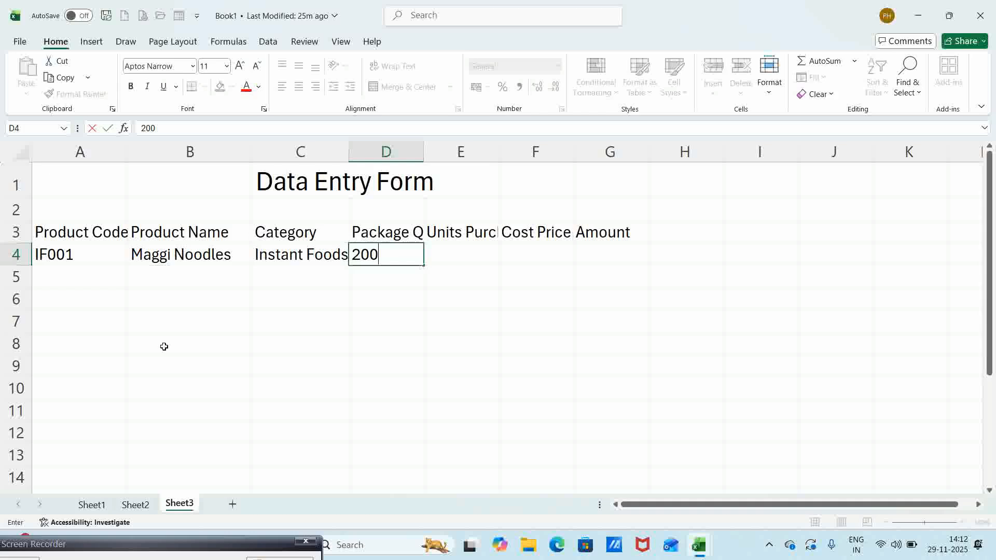
{"action": "type", "text": "G"}
{"action": "key", "text": "BackSpace"}
{"action": "type", "text": "gms"}
{"action": "key", "text": "Tab"}
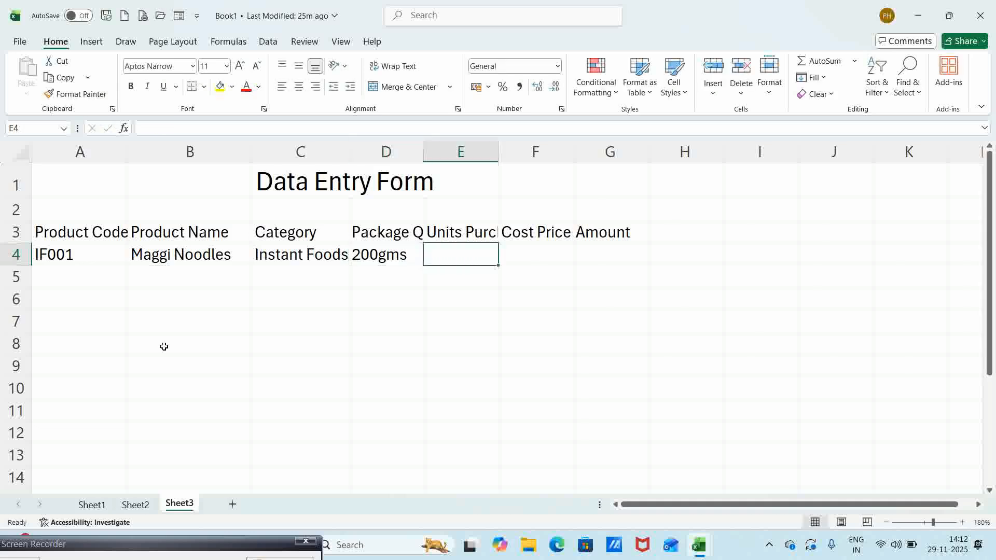
- Fill E4:G4 with 50, 100 and 5000, then return to column A
{"action": "type", "text": "50"}
{"action": "key", "text": "Tab"}
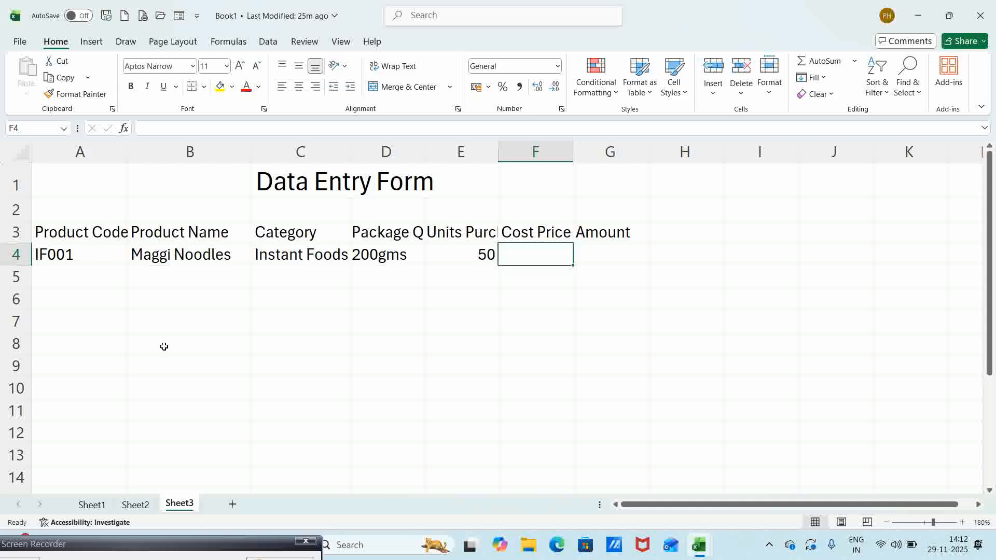
{"action": "type", "text": "100"}
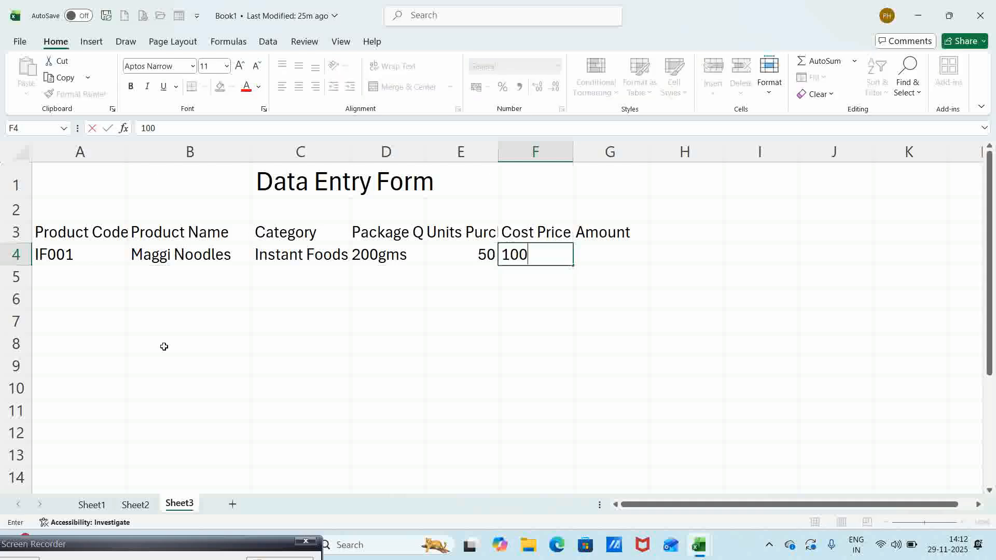
{"action": "key", "text": "Tab"}
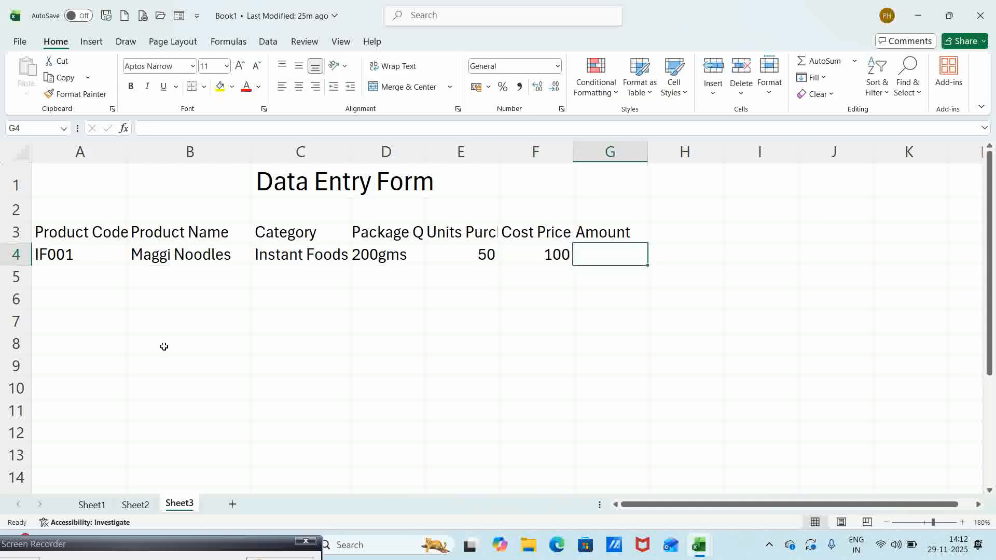
{"action": "type", "text": "500"}
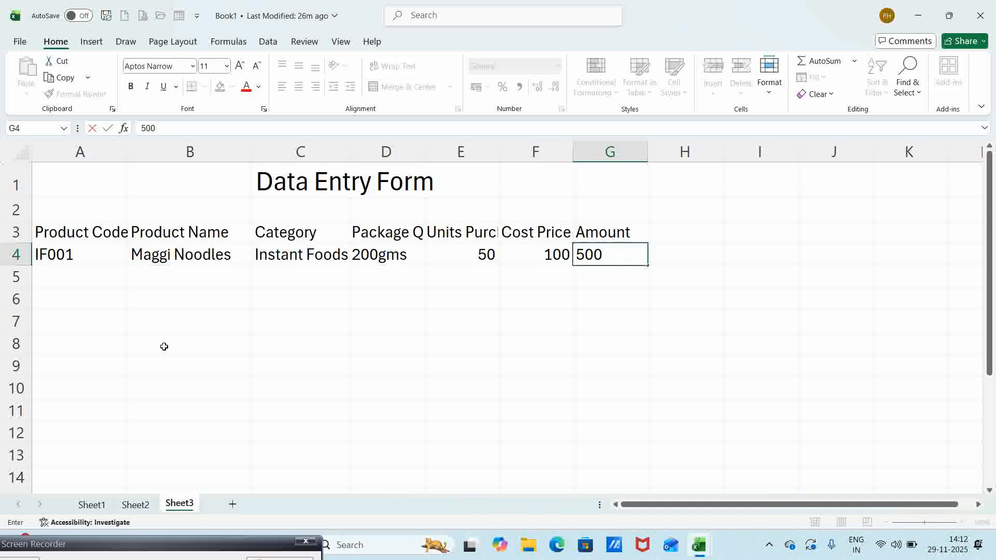
{"action": "type", "text": "0"}
{"action": "key", "text": "Return"}
{"action": "key", "text": "Home"}
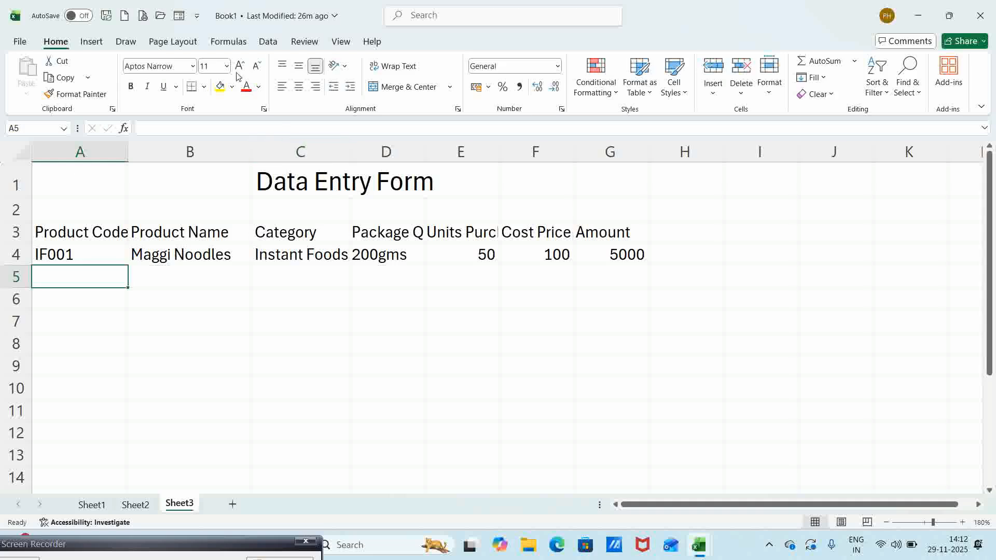
- Add the Form command from All Commands to the Quick Access Toolbar via More Commands
{"action": "left_click", "coordinate": [197, 17]}
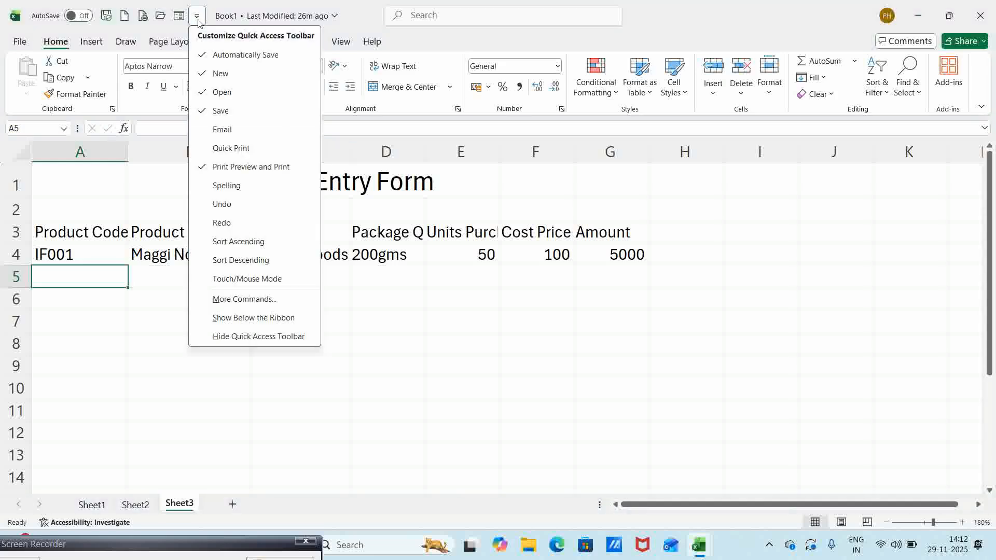
{"action": "left_click", "coordinate": [228, 300]}
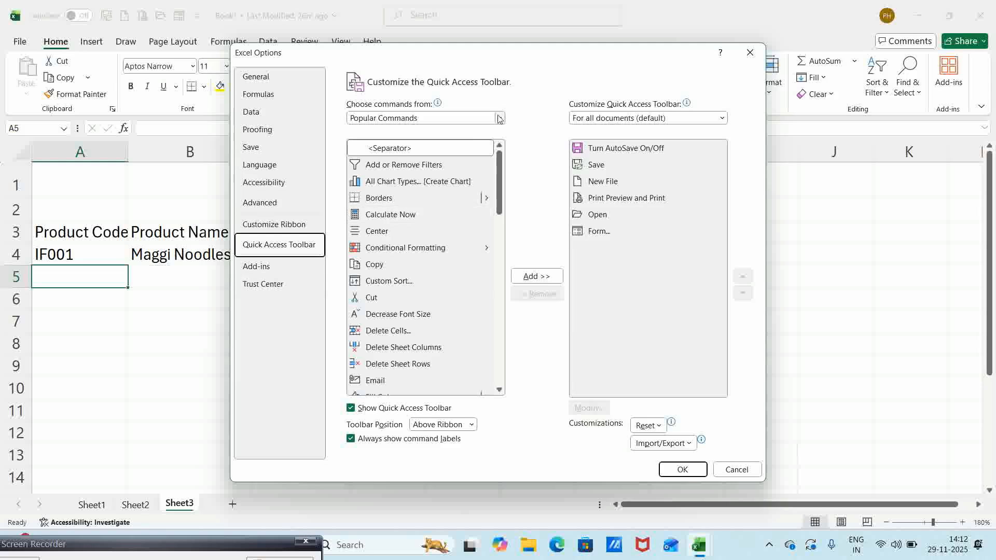
{"action": "left_click", "coordinate": [500, 118]}
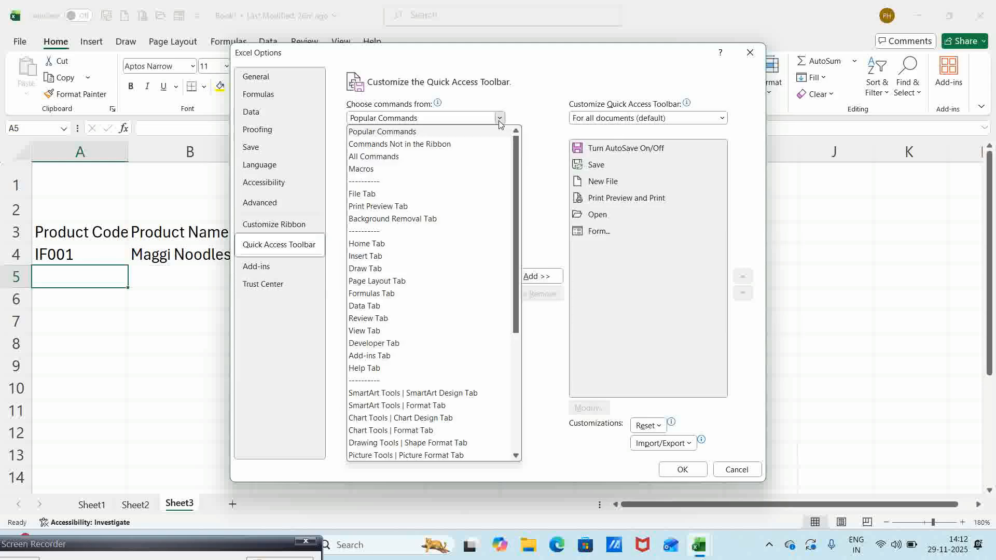
{"action": "left_click", "coordinate": [394, 155]}
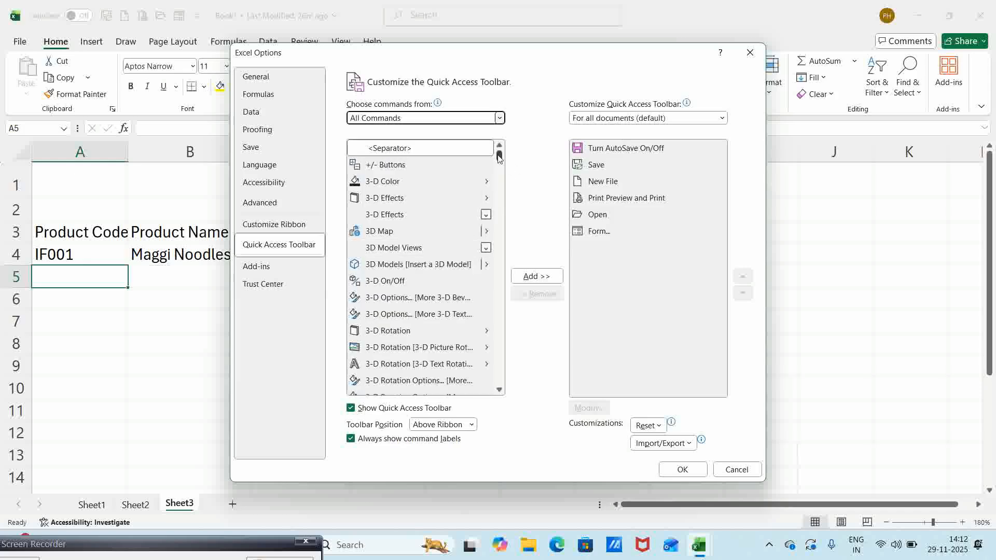
{"action": "left_click_drag", "start_coordinate": [498, 156], "coordinate": [501, 231]}
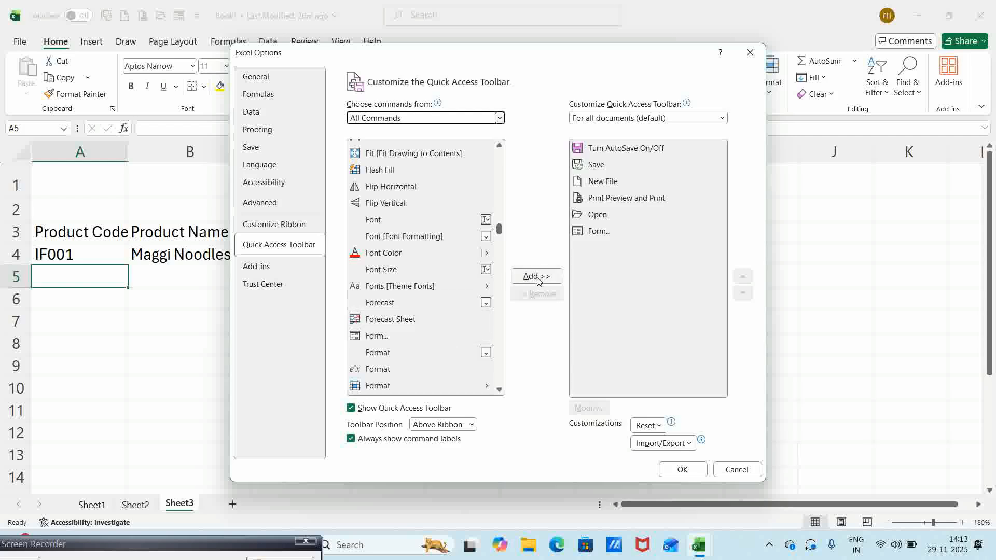
{"action": "left_click", "coordinate": [683, 470]}
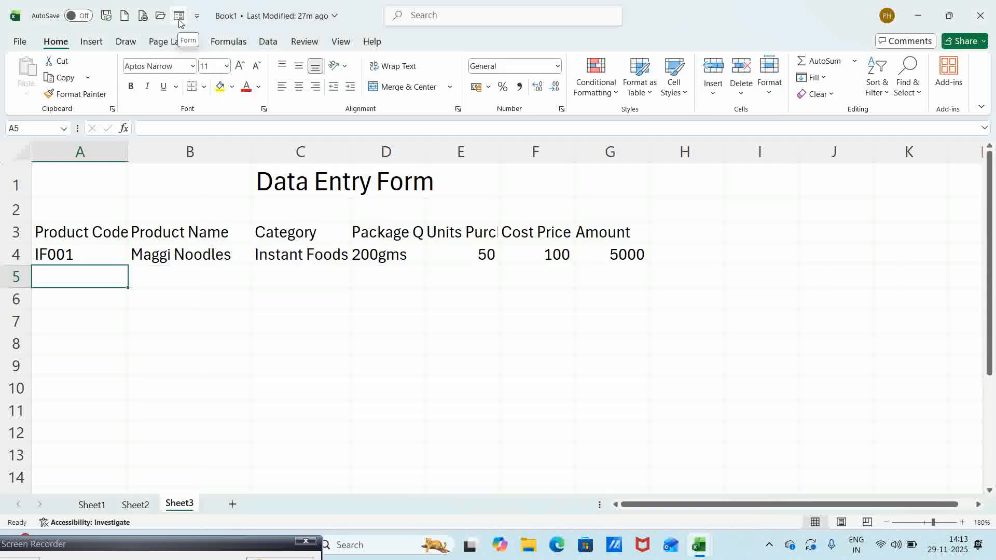
- Select the headings A3:G3, Product Code through Amount
{"action": "left_click", "coordinate": [68, 229]}
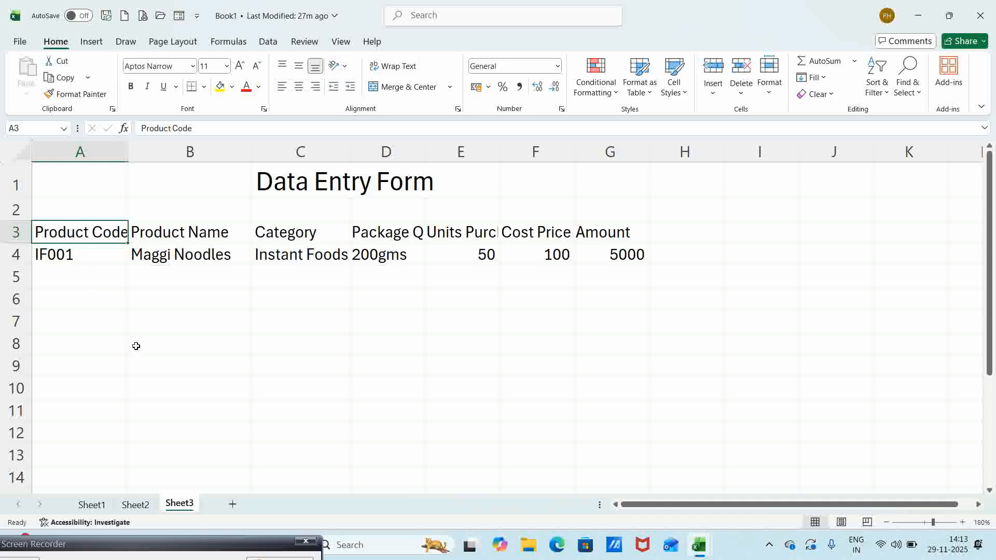
{"action": "key", "text": "shift+Right"}
{"action": "key", "text": "shift+Right"}
{"action": "key", "text": "shift+Right"}
{"action": "key", "text": "shift+Right"}
{"action": "key", "text": "shift+Right"}
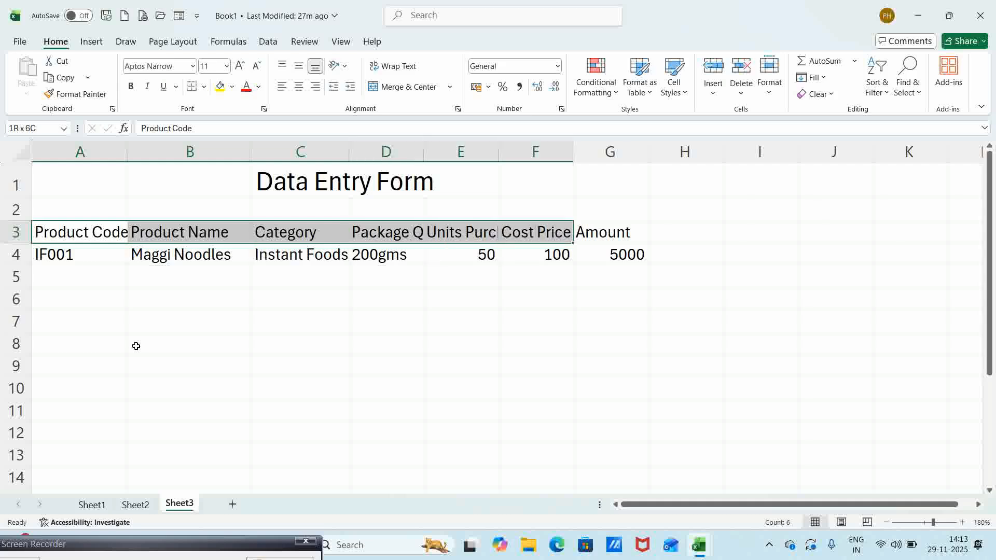
{"action": "key", "text": "shift+Right"}
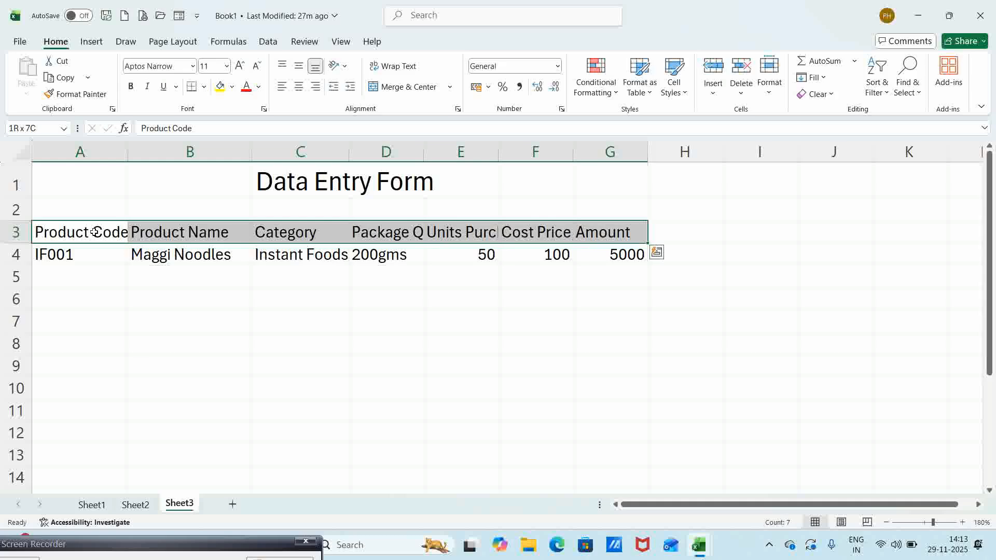
- Open the Data Form and enter a new record: SN007, Popcorn, Snacks, 200gms, 50, 30, 1500
{"action": "left_click", "coordinate": [180, 18]}
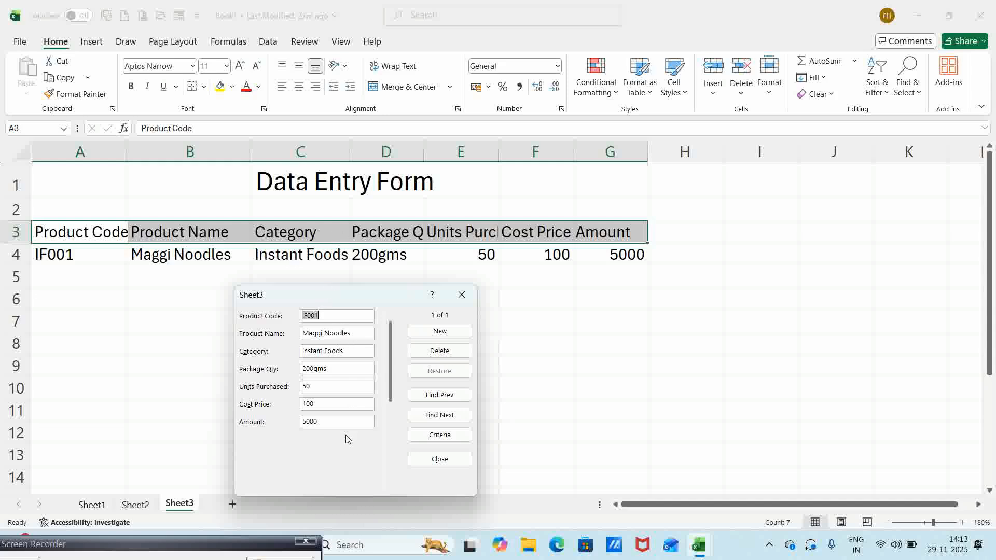
{"action": "left_click", "coordinate": [446, 335]}
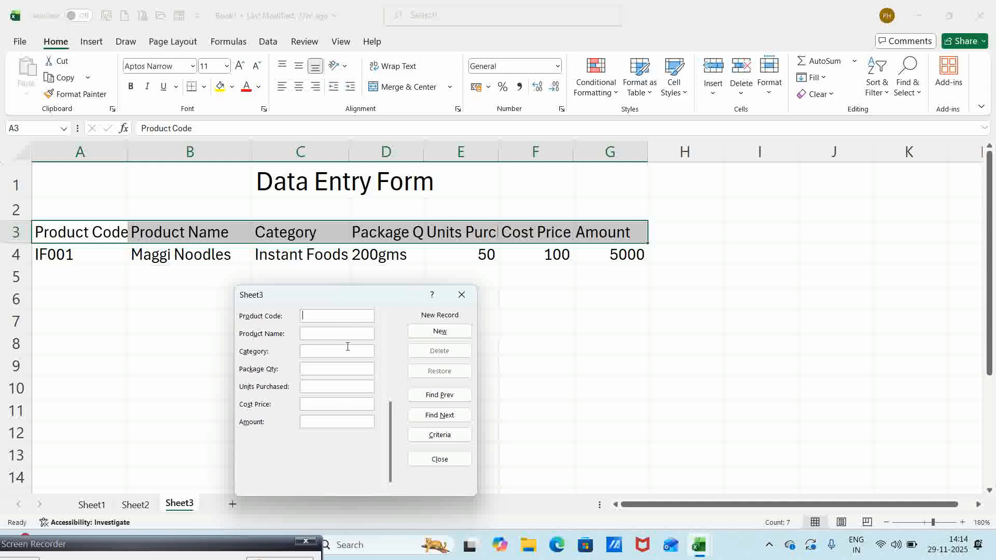
{"action": "type", "text": "5"}
{"action": "type", "text": "N"}
{"action": "key", "text": "BackSpace"}
{"action": "key", "text": "BackSpace"}
{"action": "type", "text": "SN"}
{"action": "type", "text": "007"}
{"action": "type", "text": "Po"}
{"action": "type", "text": "pcorn"}
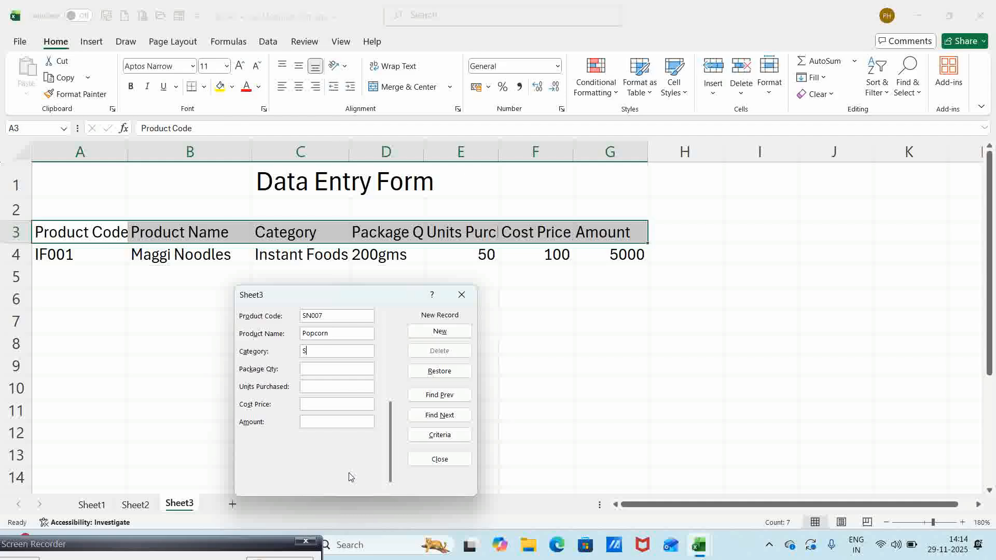
{"action": "type", "text": "Snack"}
{"action": "type", "text": "s"}
{"action": "type", "text": "200"}
{"action": "type", "text": "gms"}
{"action": "type", "text": "50"}
{"action": "type", "text": "30"}
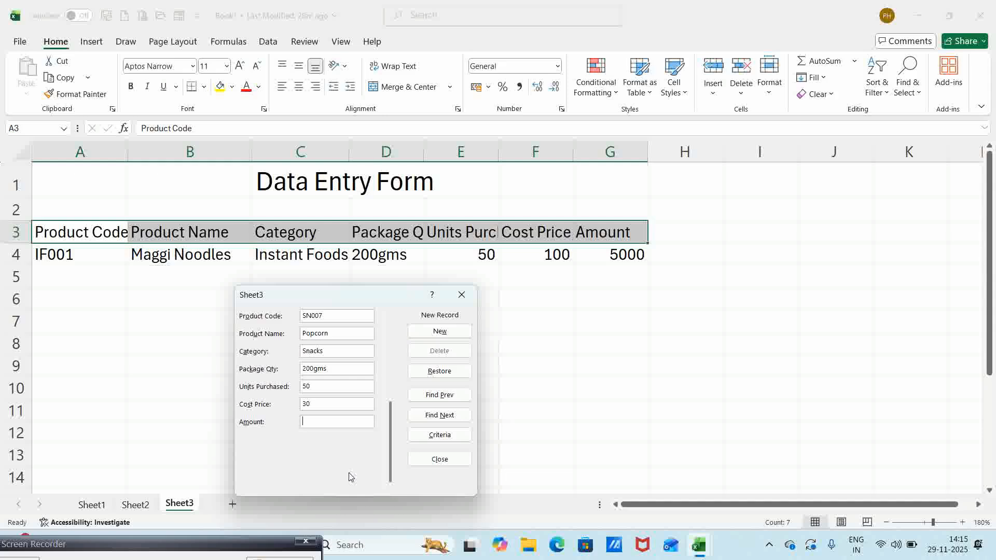
{"action": "type", "text": "1500"}
- Save the Popcorn record, add SW010 Besan Laddu (Sweets, 500gms, 25, 160, 4000), then close the form
{"action": "key", "text": "Return"}
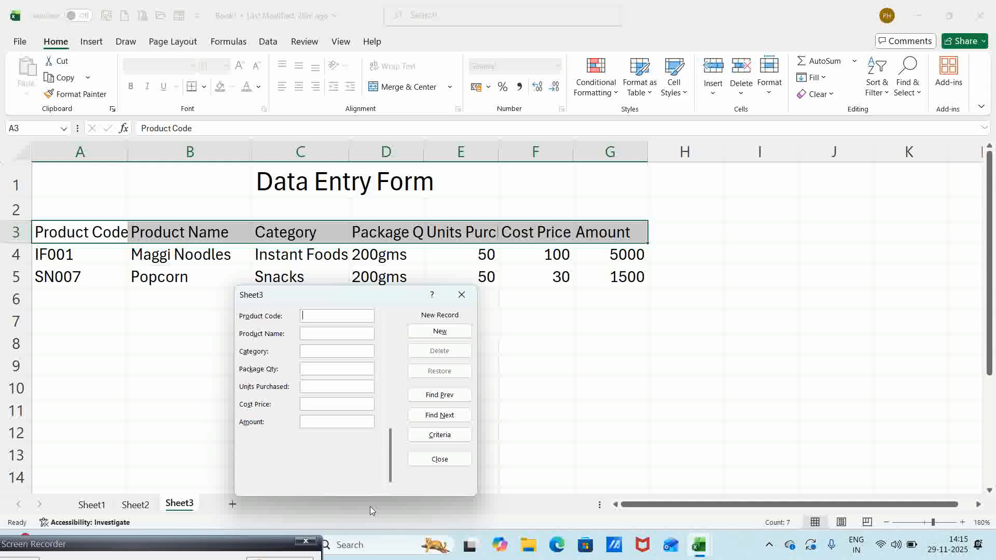
{"action": "type", "text": "SW"}
{"action": "type", "text": "o10"}
{"action": "key", "text": "BackSpace"}
{"action": "key", "text": "BackSpace"}
{"action": "key", "text": "BackSpace"}
{"action": "type", "text": "010Besan LadduSweets5"}
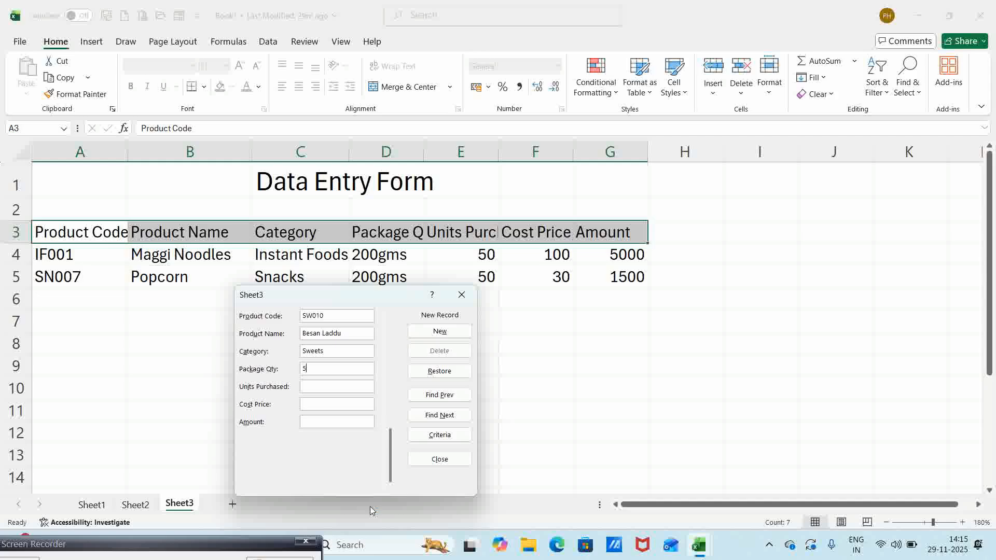
{"action": "type", "text": "00gms"}
{"action": "type", "text": "25"}
{"action": "type", "text": "160"}
{"action": "type", "text": "4000"}
{"action": "key", "text": "Return"}
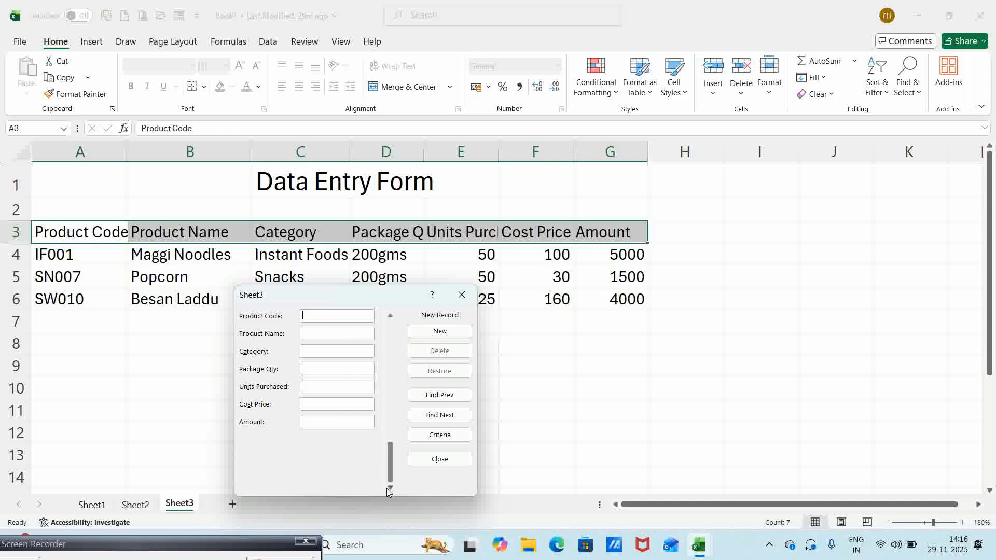
{"action": "left_click", "coordinate": [445, 459]}
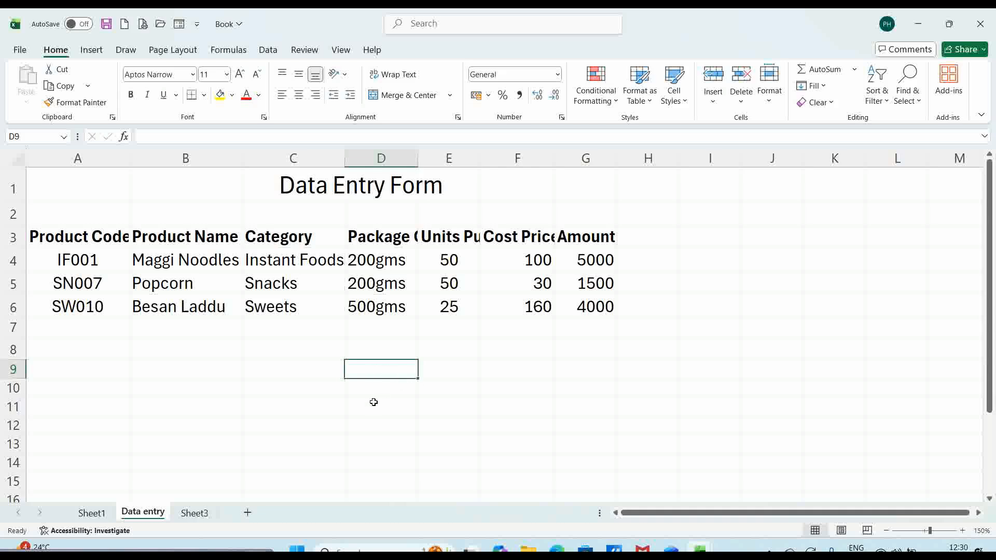
- Enter the product name 'Magi Nudles' in cell B9
{"action": "double_click", "coordinate": [392, 367]}
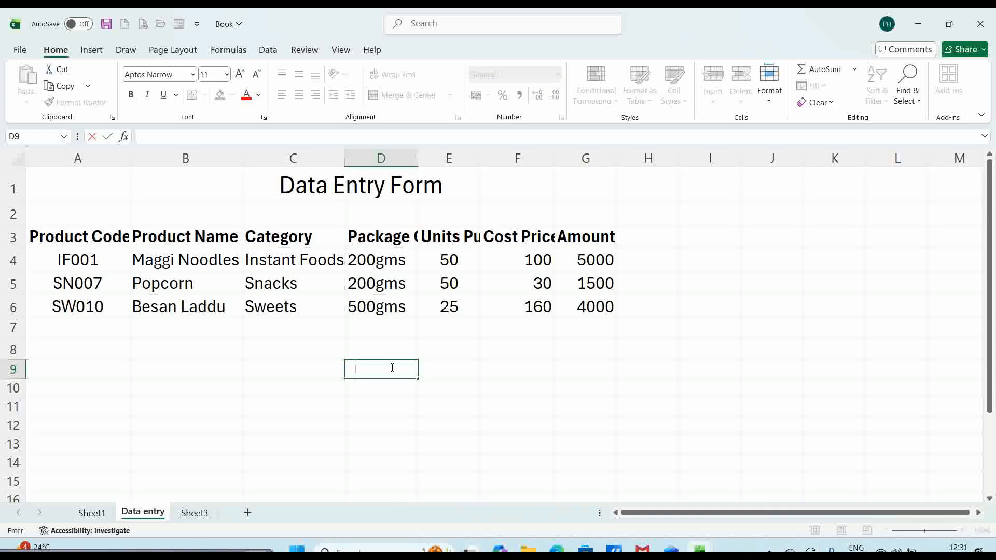
{"action": "key", "text": "Return"}
{"action": "left_click", "coordinate": [166, 365]}
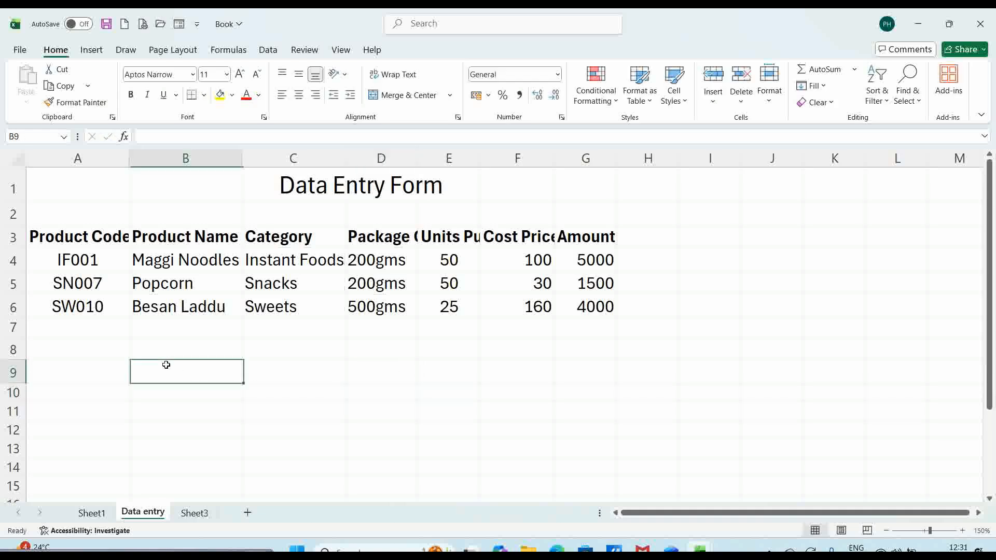
{"action": "type", "text": "Ma"}
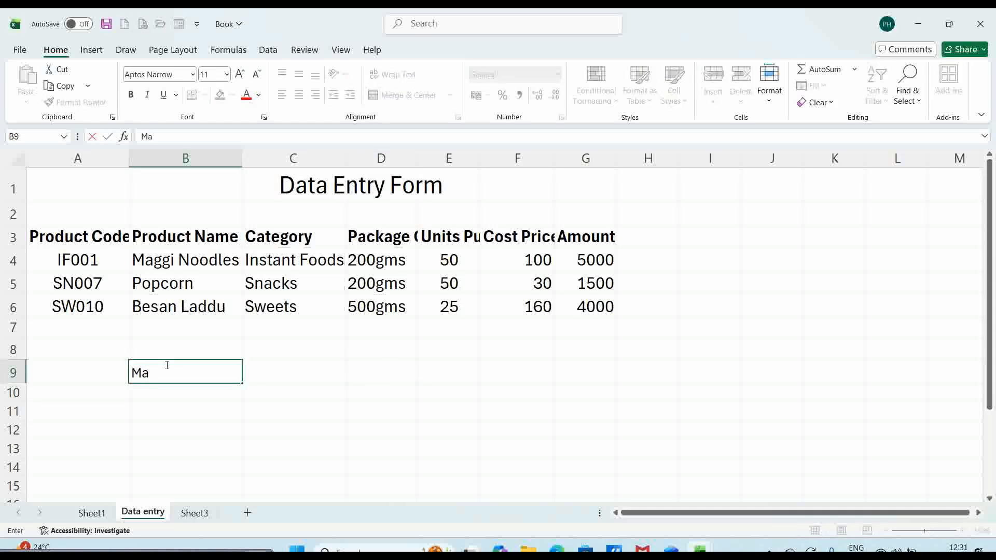
{"action": "type", "text": "gi Nudles"}
{"action": "key", "text": "Return"}
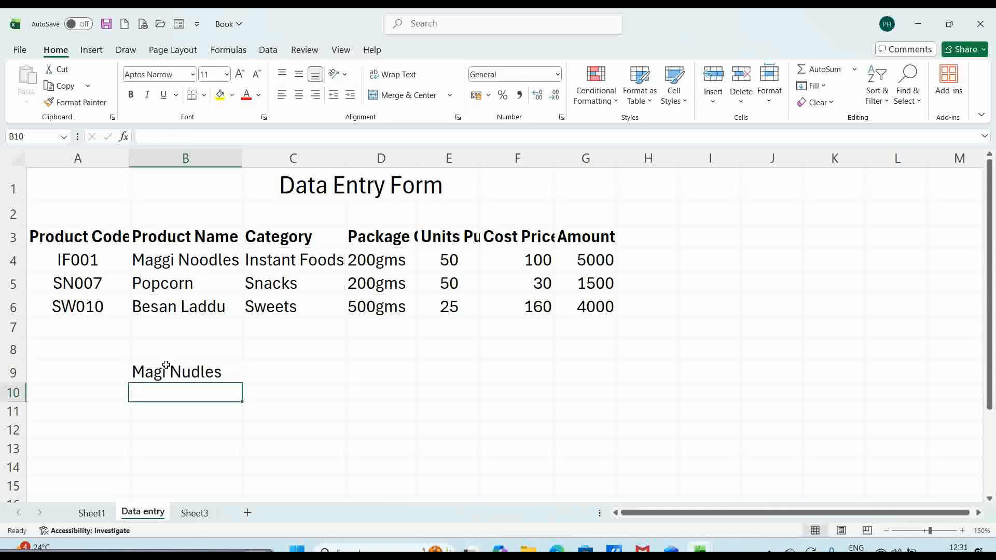
- Edit B9 in place to correct the spelling to 'Maggi Noodles'
{"action": "left_click", "coordinate": [168, 375]}
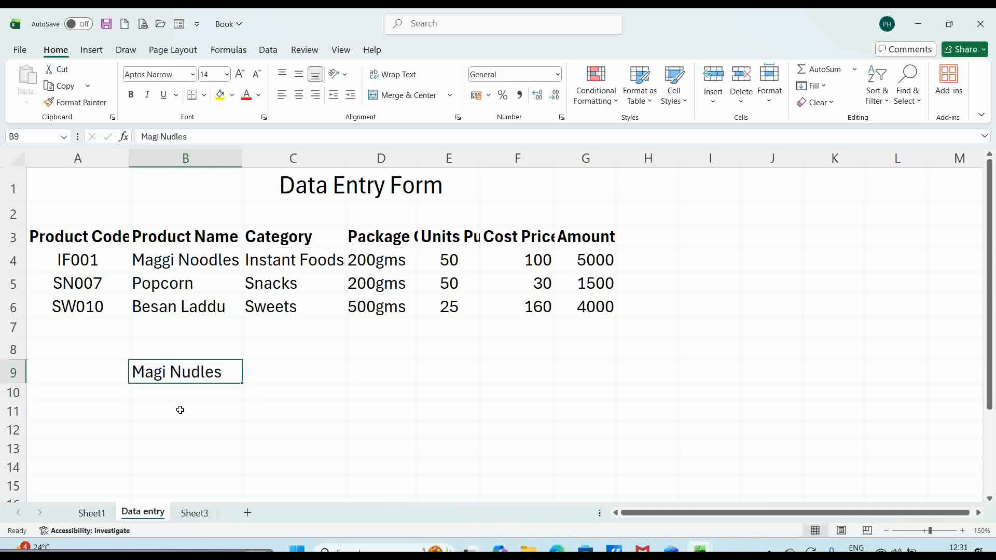
{"action": "double_click", "coordinate": [172, 370]}
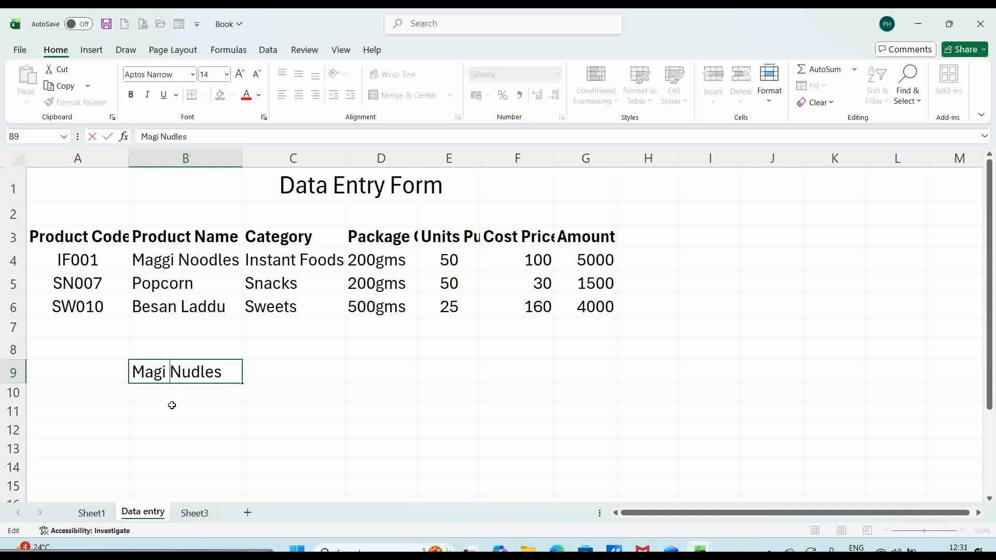
{"action": "key", "text": "Left"}
{"action": "key", "text": "Left"}
{"action": "type", "text": "g"}
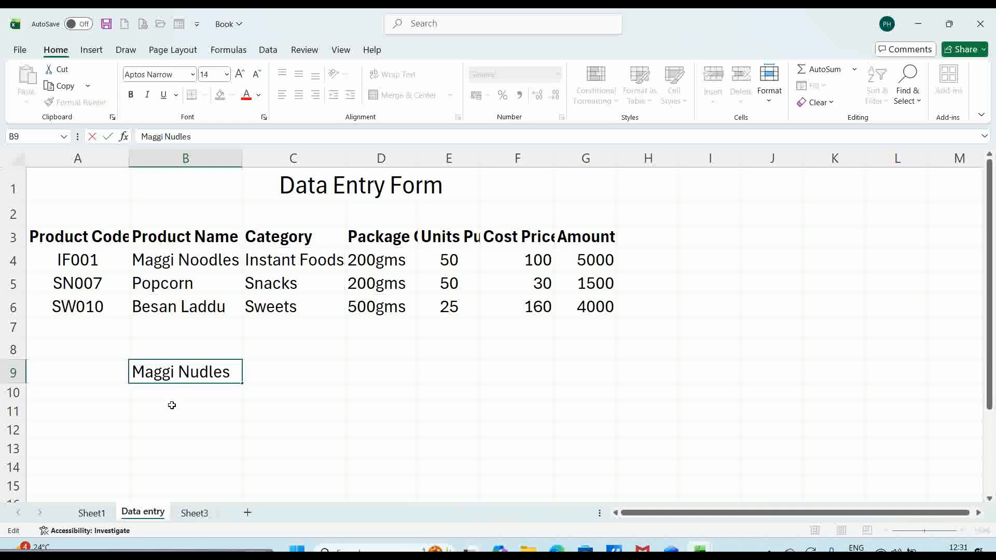
{"action": "key", "text": "Right"}
{"action": "key", "text": "Right"}
{"action": "key", "text": "Right"}
{"action": "key", "text": "Delete"}
{"action": "type", "text": "oo"}
{"action": "key", "text": "Return"}
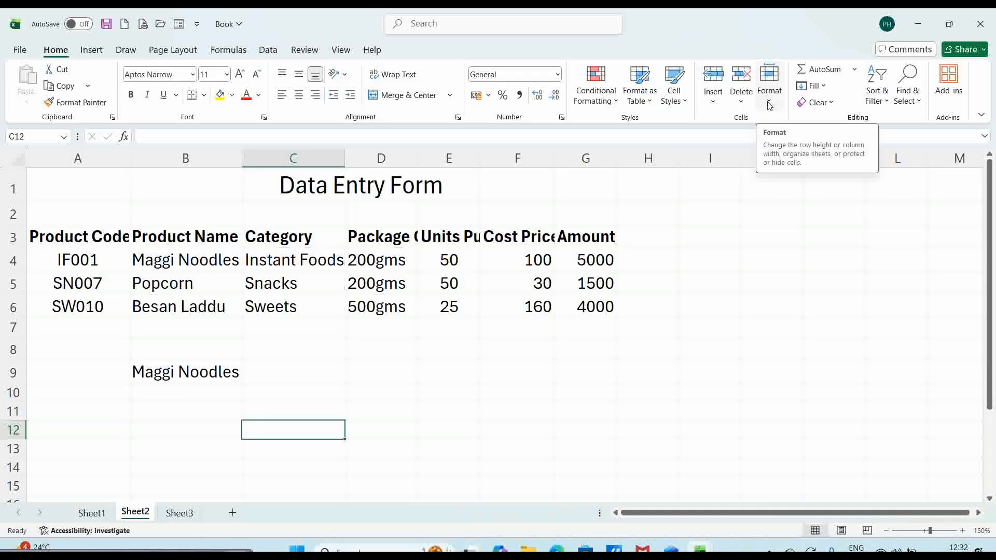
- Rename the Sheet2 tab to 'Data entry'
{"action": "left_click", "coordinate": [770, 105]}
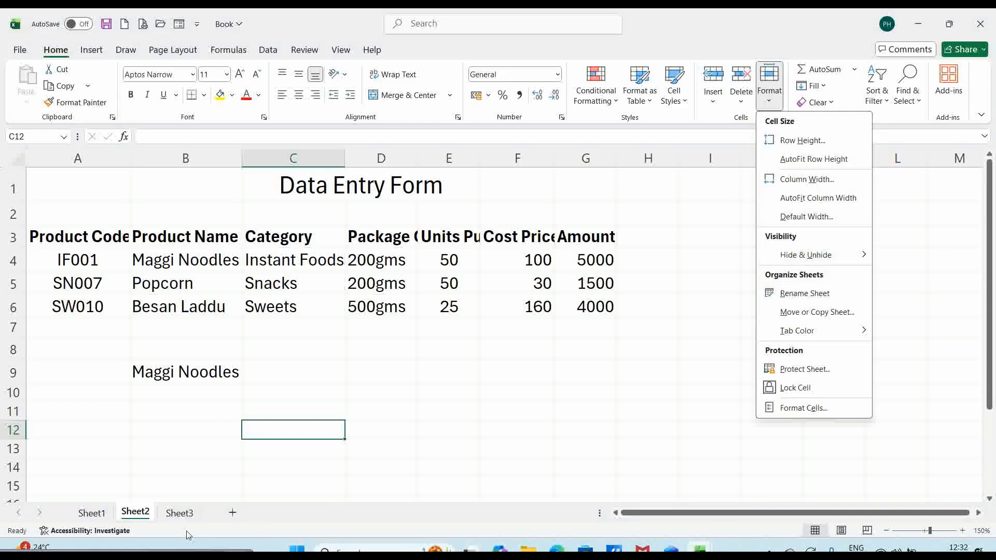
{"action": "left_click", "coordinate": [141, 513]}
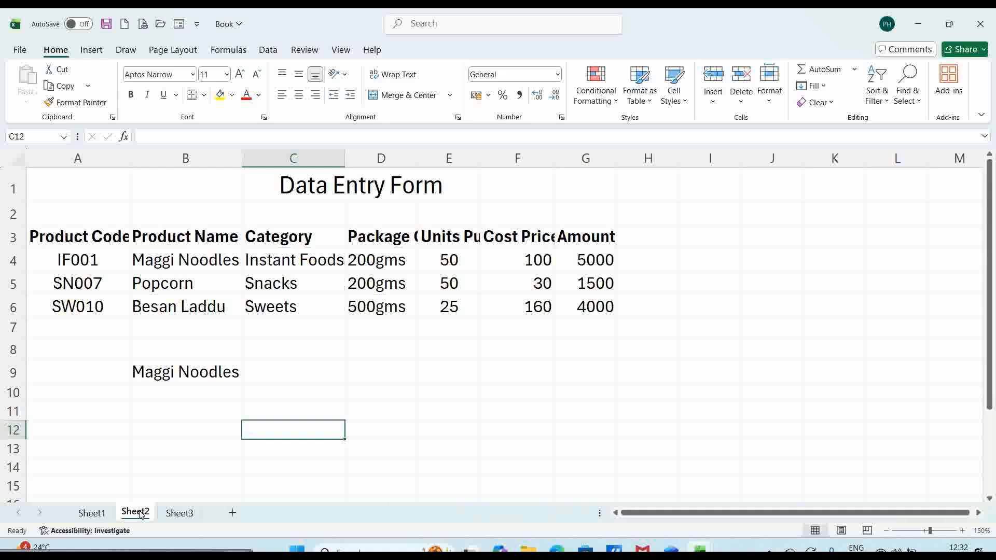
{"action": "right_click", "coordinate": [140, 514]}
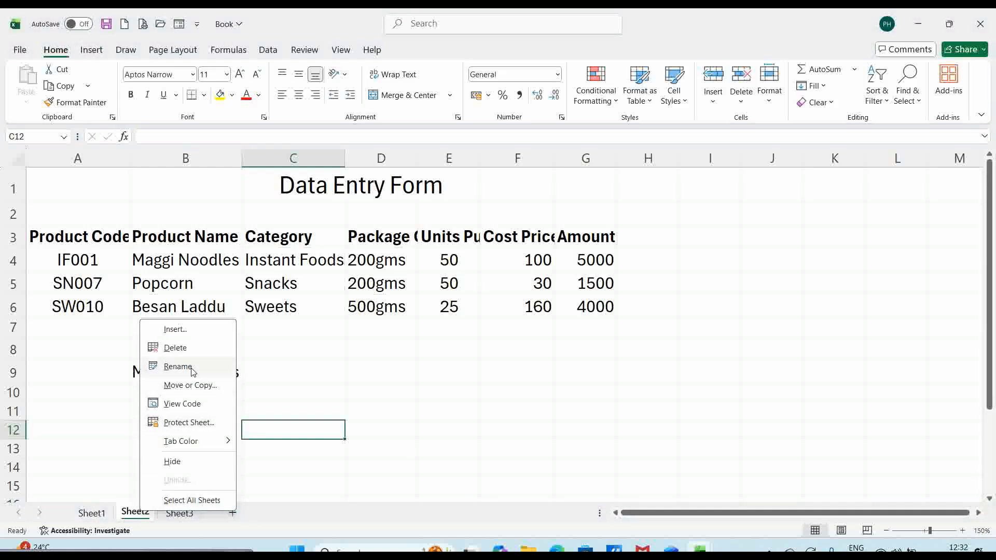
{"action": "left_click", "coordinate": [286, 469]}
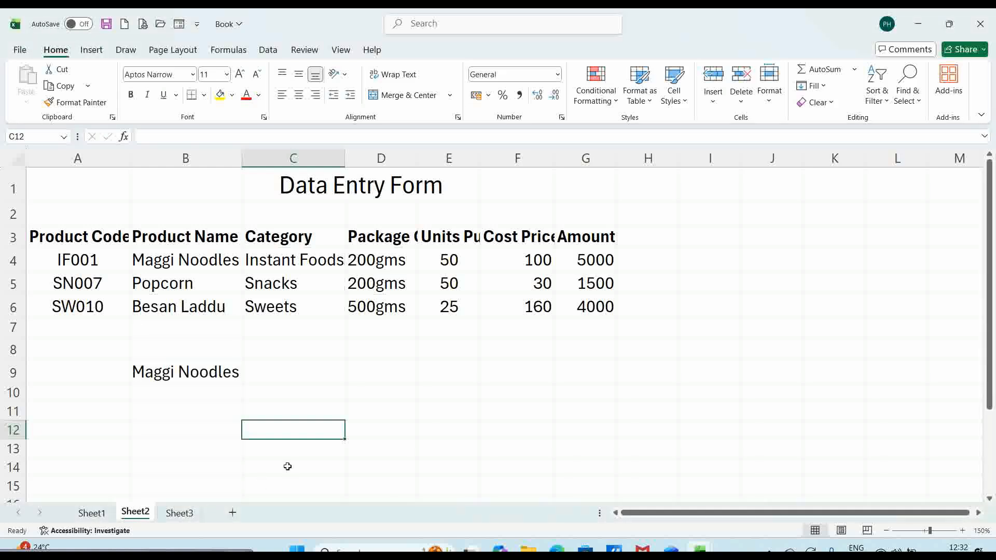
{"action": "double_click", "coordinate": [137, 514]}
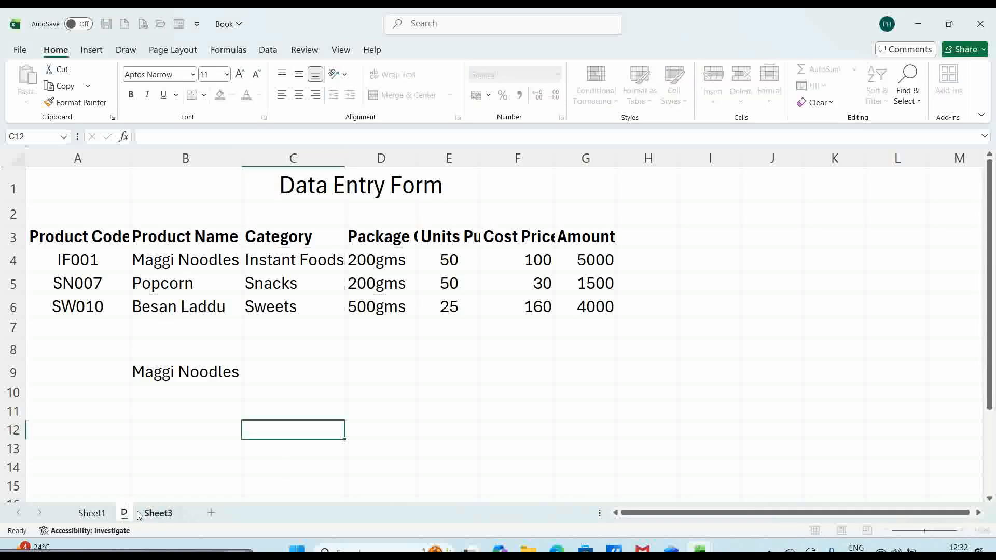
{"action": "type", "text": "Dta"}
{"action": "key", "text": "BackSpace"}
{"action": "key", "text": "BackSpace"}
{"action": "type", "text": "ata entry"}
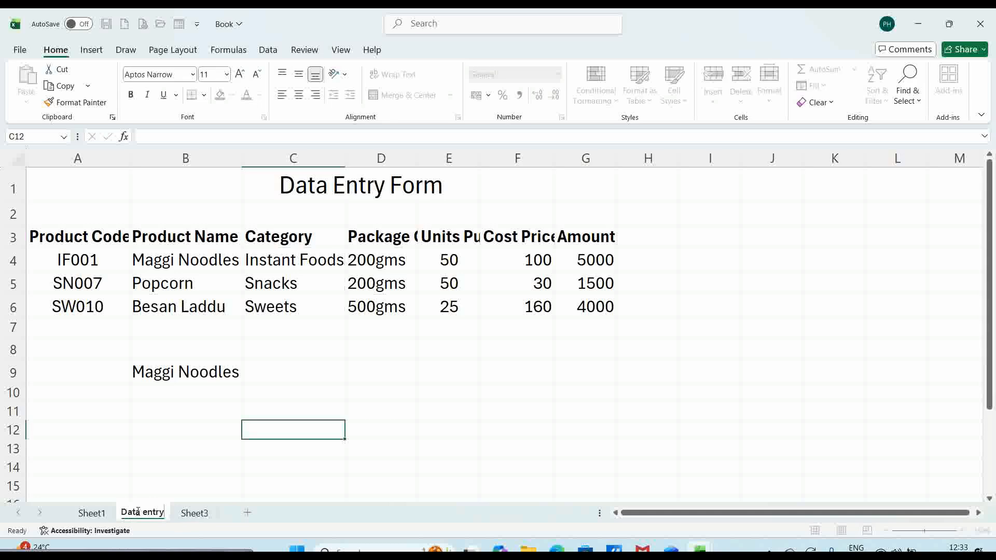
{"action": "key", "text": "Return"}
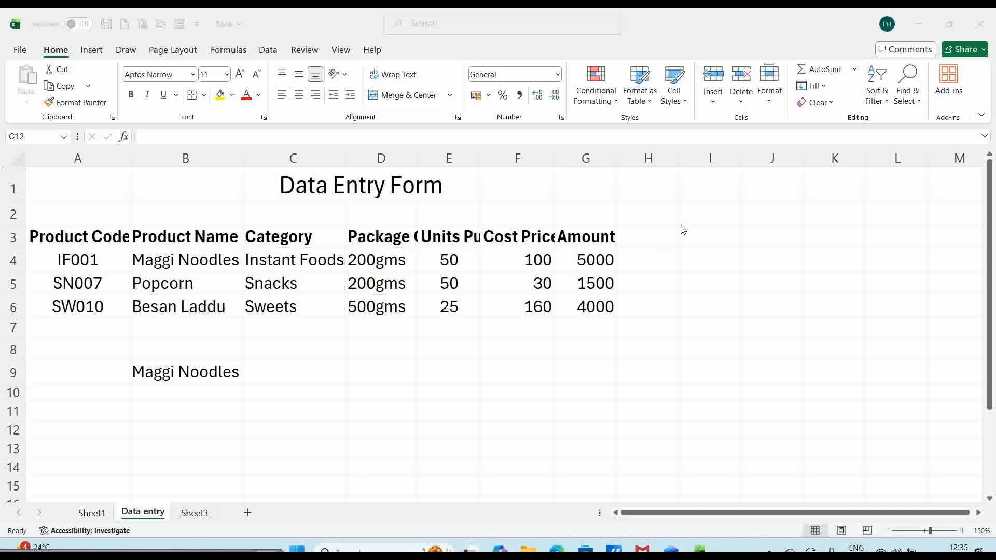
- Protect the Data entry sheet from the Review tab with a confirmed password
{"action": "left_click", "coordinate": [301, 50]}
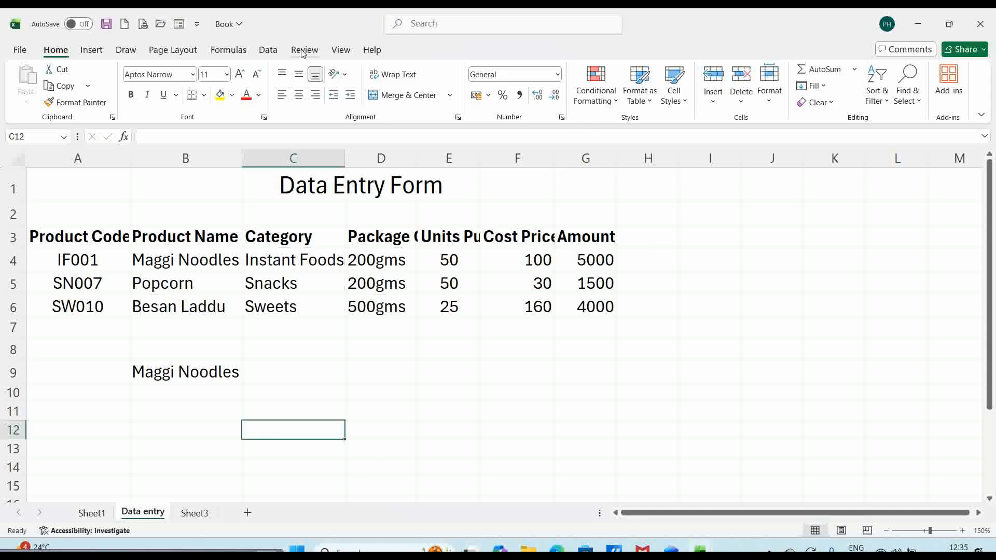
{"action": "left_click", "coordinate": [303, 52]}
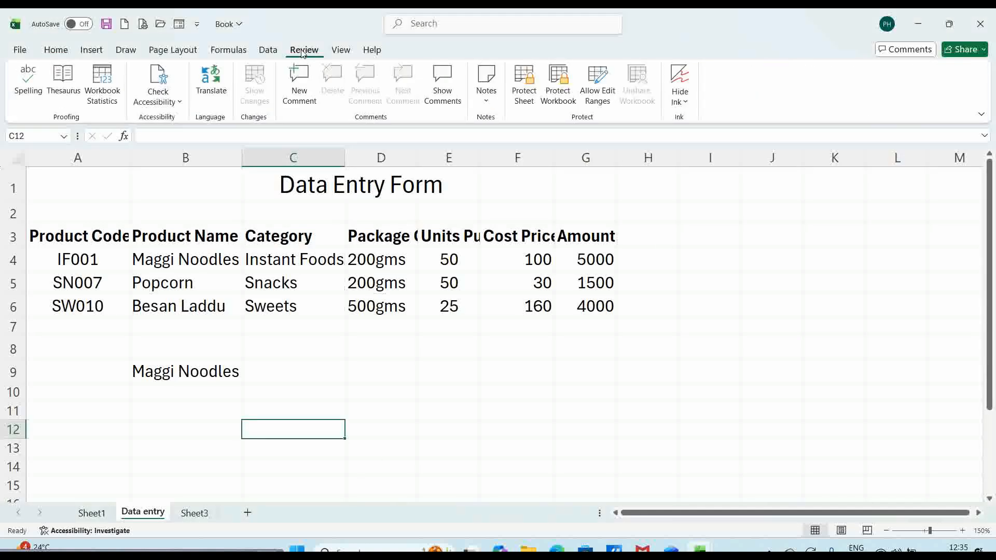
{"action": "left_click", "coordinate": [525, 103]}
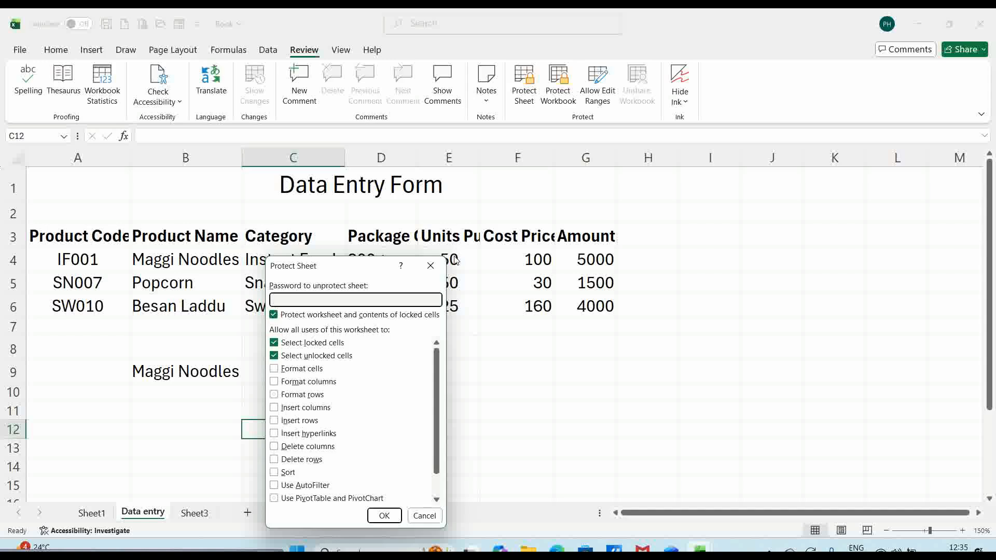
{"action": "type", "text": "12"}
{"action": "left_click", "coordinate": [384, 515]}
{"action": "type", "text": "123"}
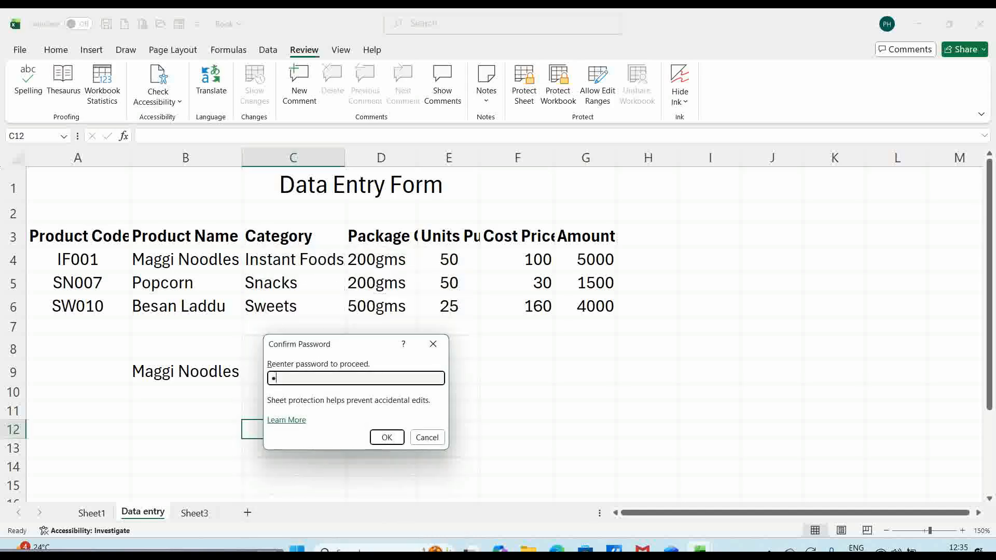
{"action": "left_click", "coordinate": [387, 437]}
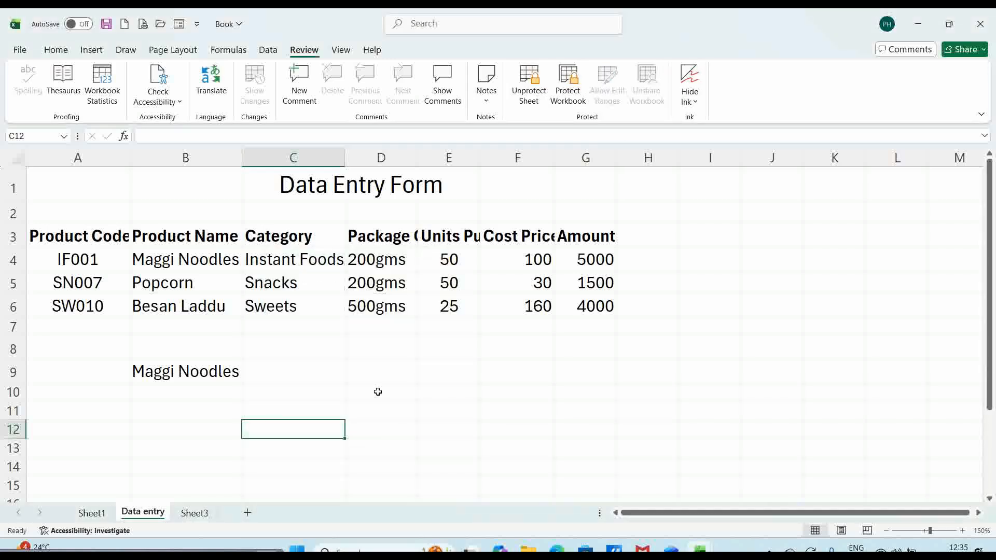
- Test the protection by trying to edit cell C7, then dismiss the warning
{"action": "left_click", "coordinate": [353, 370]}
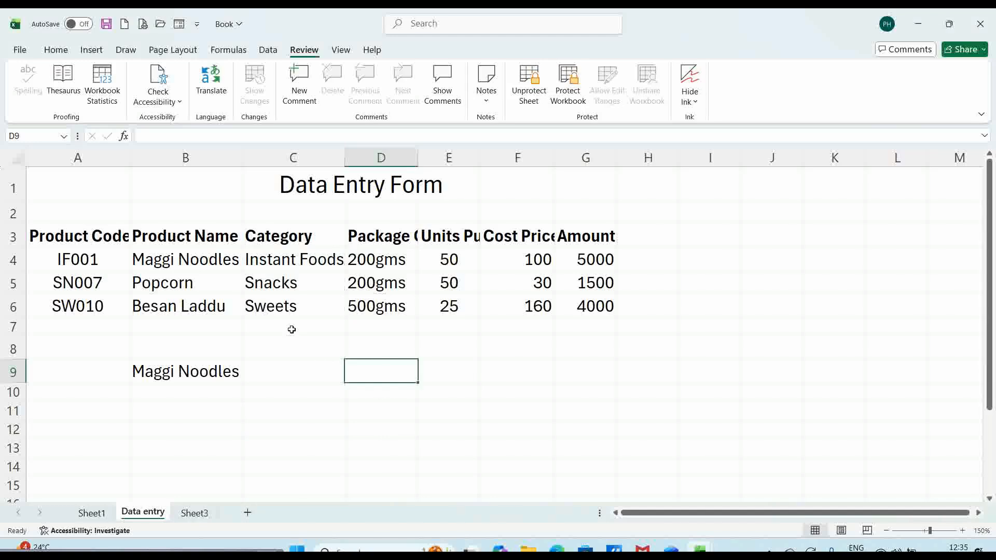
{"action": "left_click", "coordinate": [291, 330]}
{"action": "double_click", "coordinate": [292, 330]}
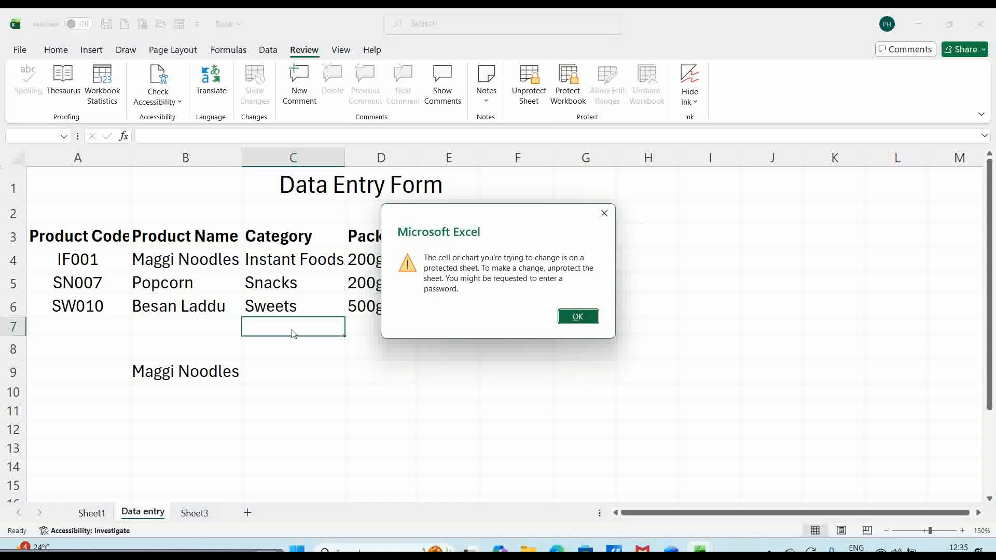
{"action": "left_click", "coordinate": [582, 320]}
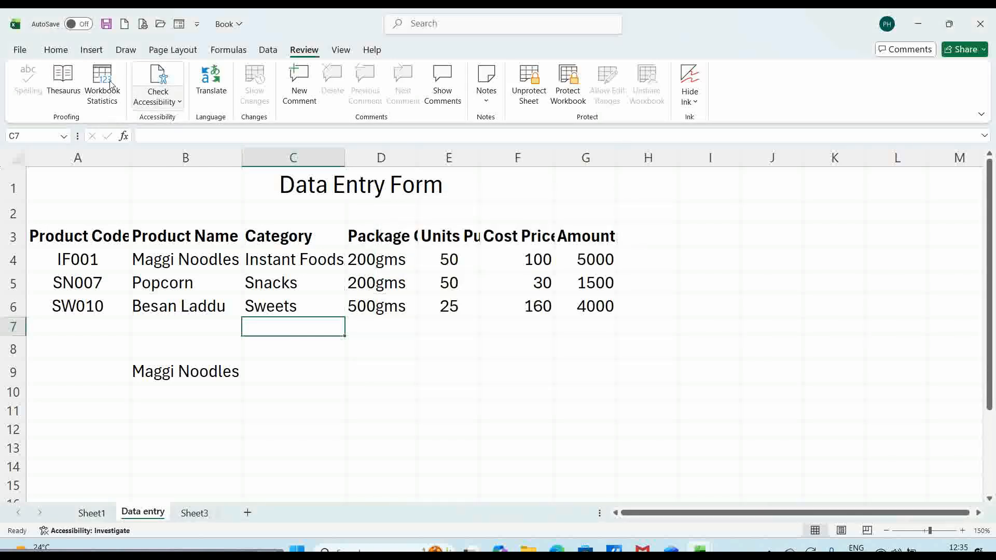
{"action": "left_click", "coordinate": [57, 52]}
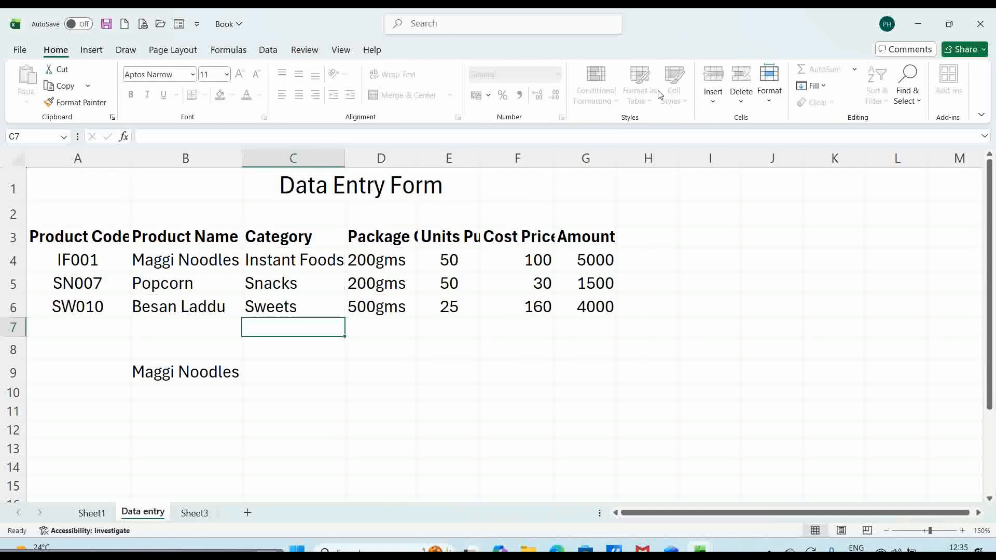
- Unprotect the Data entry sheet via Format > Unprotect Sheet with its password, then type 'sw' in C7
{"action": "left_click", "coordinate": [772, 102]}
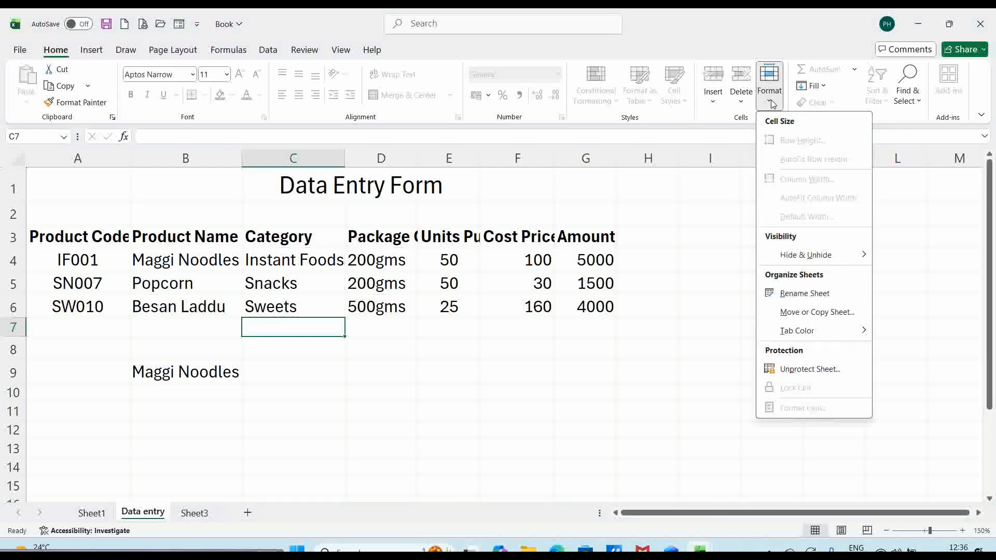
{"action": "left_click", "coordinate": [791, 370]}
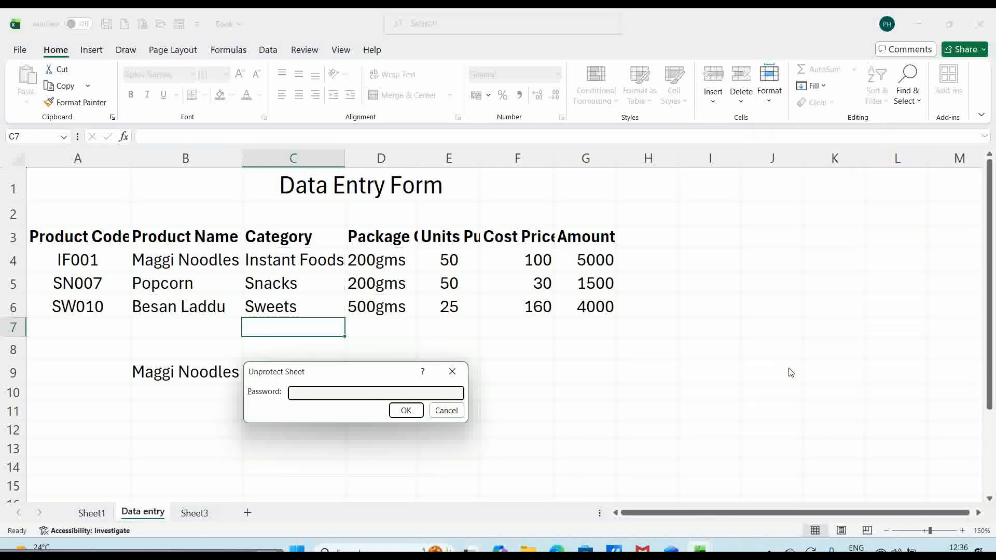
{"action": "type", "text": "123"}
{"action": "key", "text": "Return"}
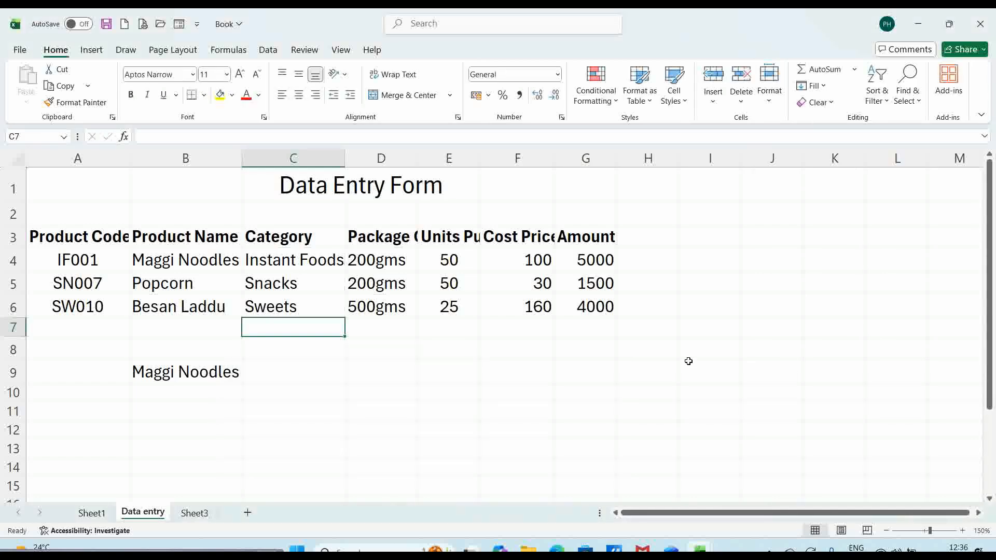
{"action": "type", "text": "sw"}
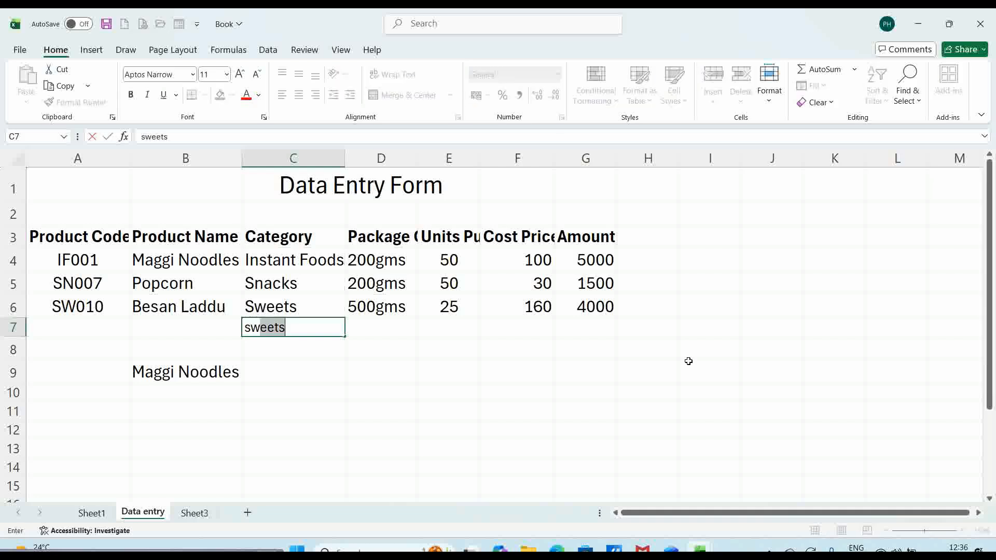
- Accept the AutoComplete entry 'Sweets' in C7, then delete it to leave C7 blank
{"action": "key", "text": "Return"}
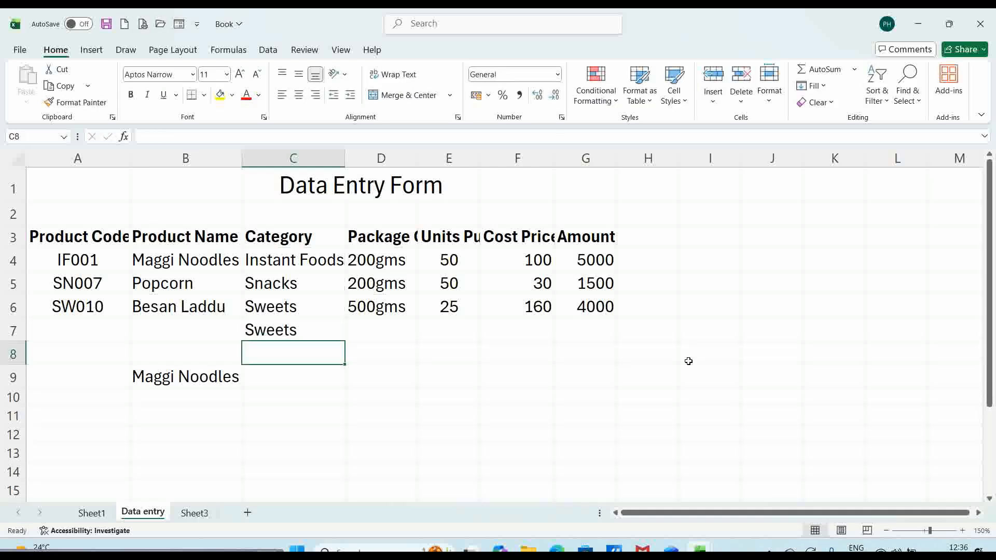
{"action": "key", "text": "Up"}
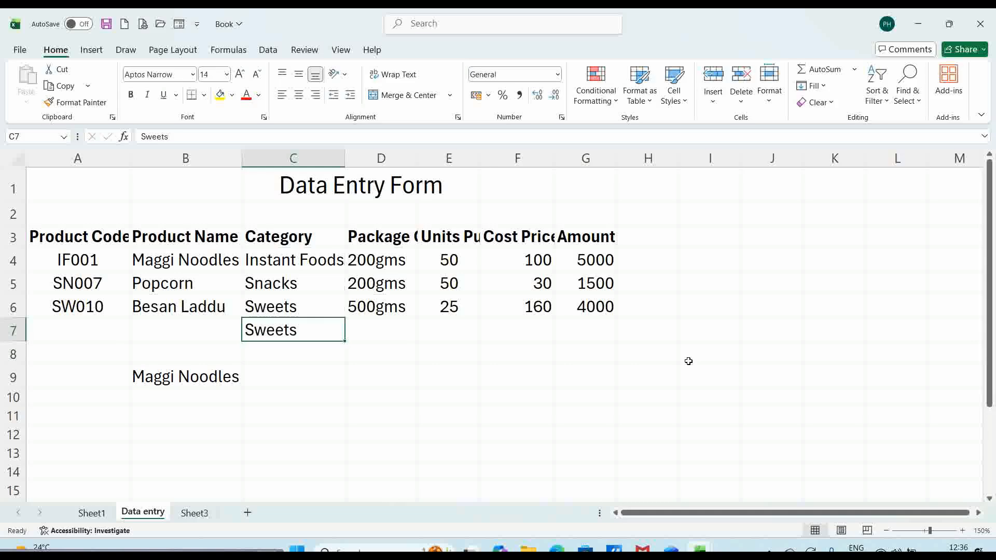
{"action": "key", "text": "Delete"}
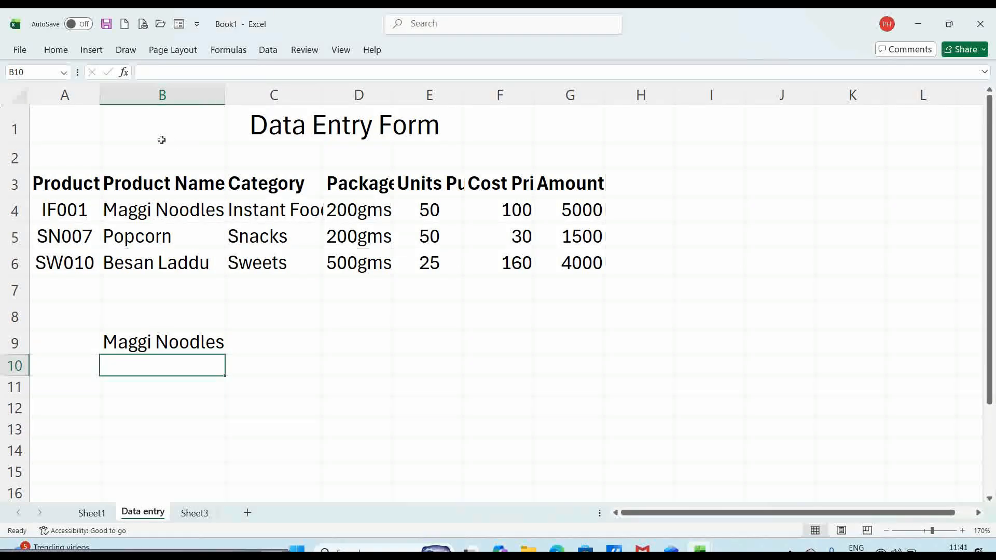
- Use Save As to save the workbook into OneDrive Documents under the name 'Begginer'
{"action": "left_click", "coordinate": [21, 50]}
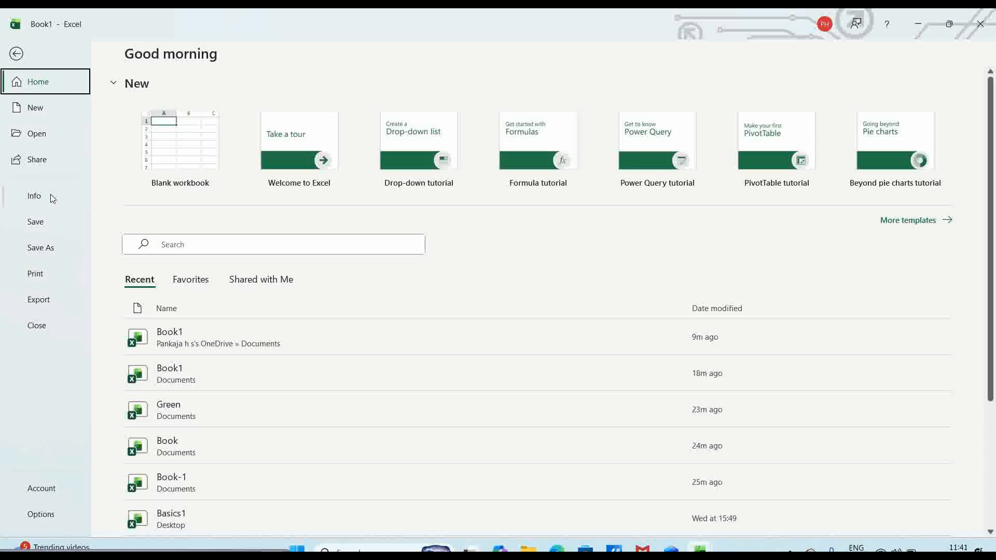
{"action": "left_click", "coordinate": [45, 249]}
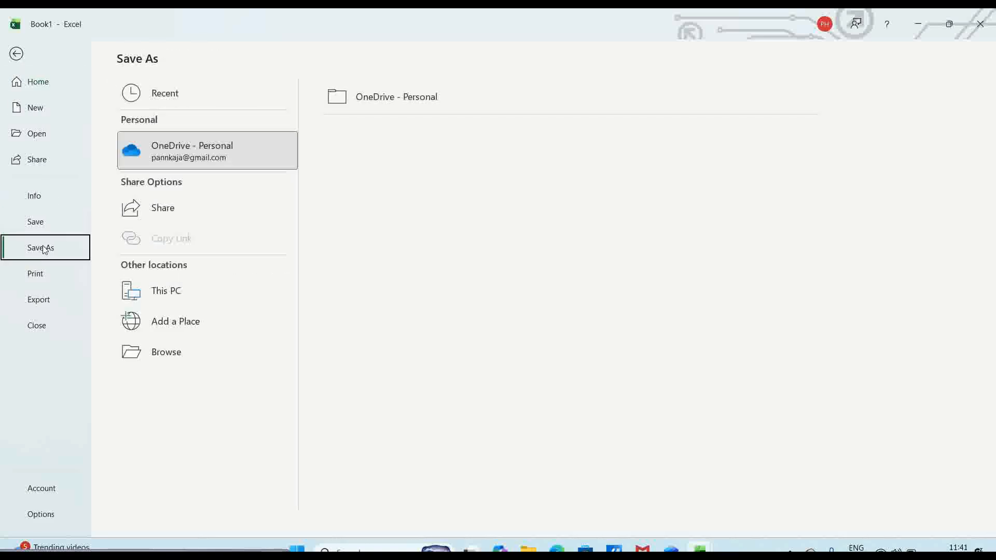
{"action": "left_click", "coordinate": [138, 355]}
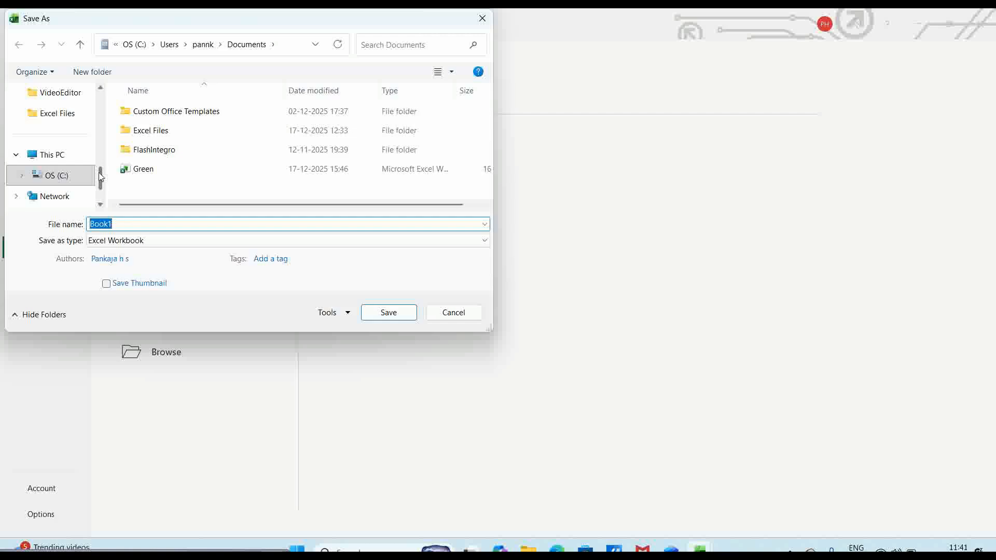
{"action": "left_click_drag", "start_coordinate": [101, 177], "coordinate": [102, 144]}
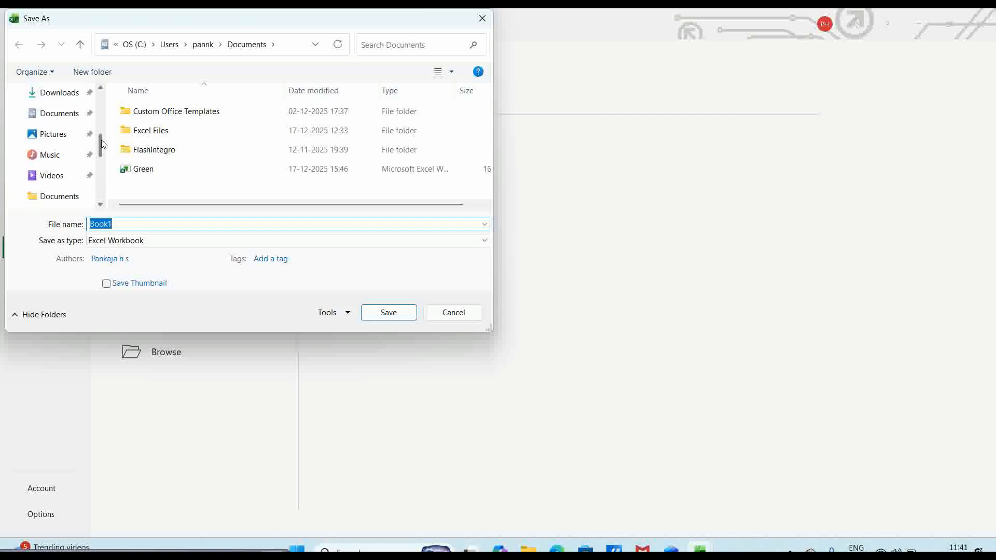
{"action": "left_click", "coordinate": [65, 197]}
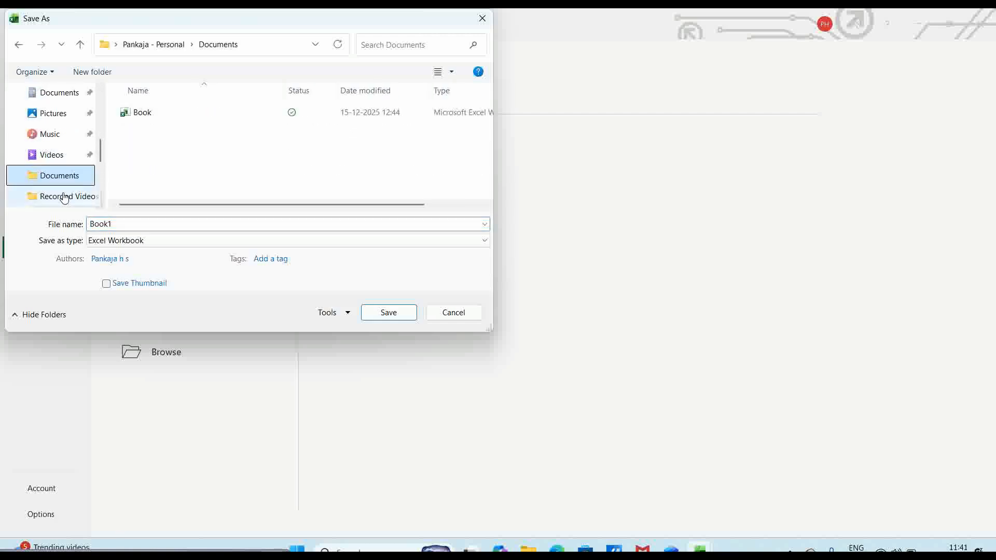
{"action": "double_click", "coordinate": [123, 221]}
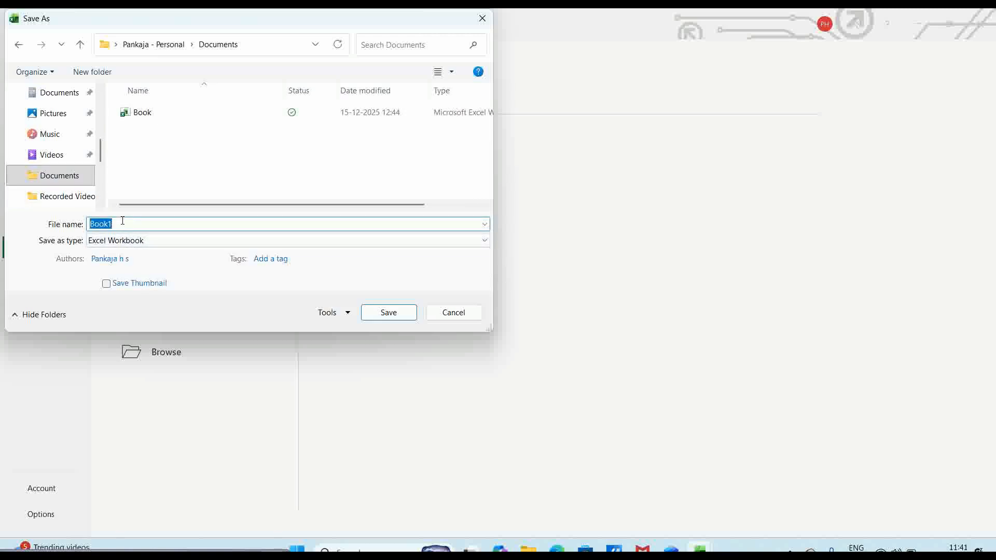
{"action": "type", "text": "Begginer"}
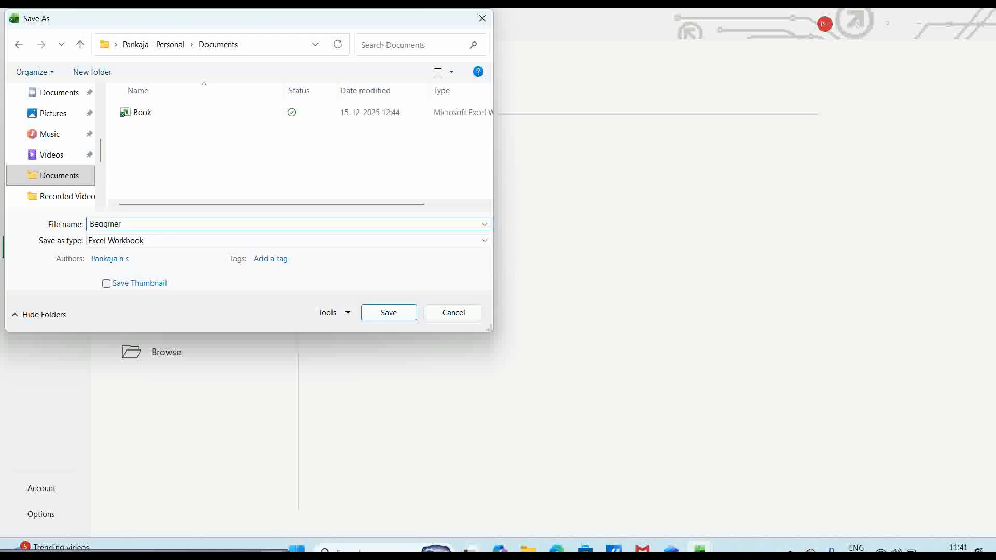
{"action": "left_click", "coordinate": [389, 314]}
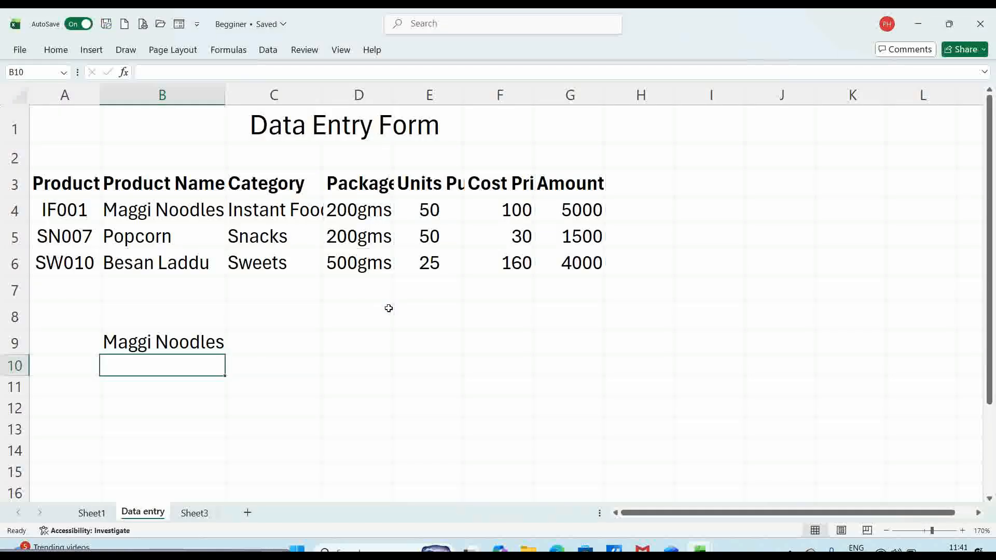
- Close the Beginner workbook via File > Close and show the Open page's recent workbooks
{"action": "left_click", "coordinate": [312, 350]}
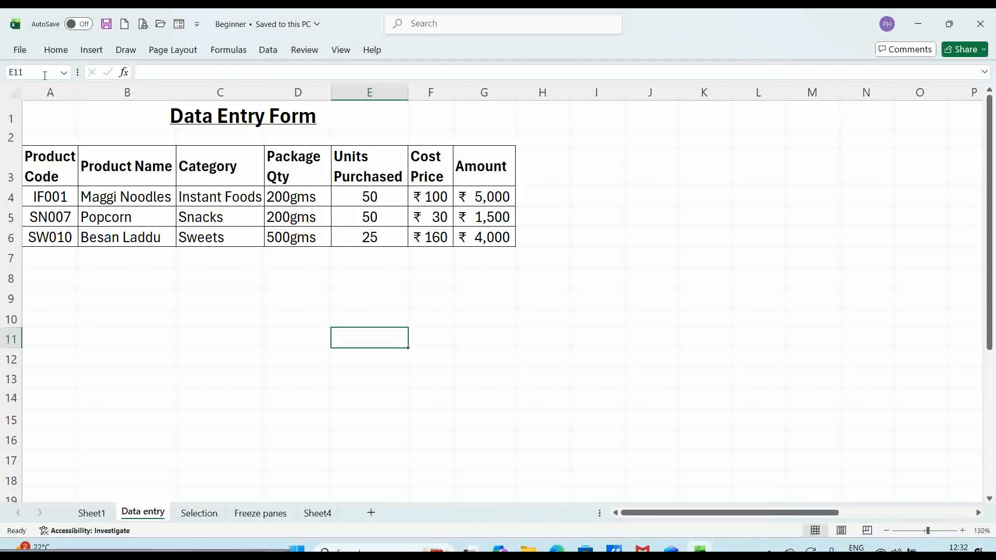
{"action": "left_click", "coordinate": [23, 50]}
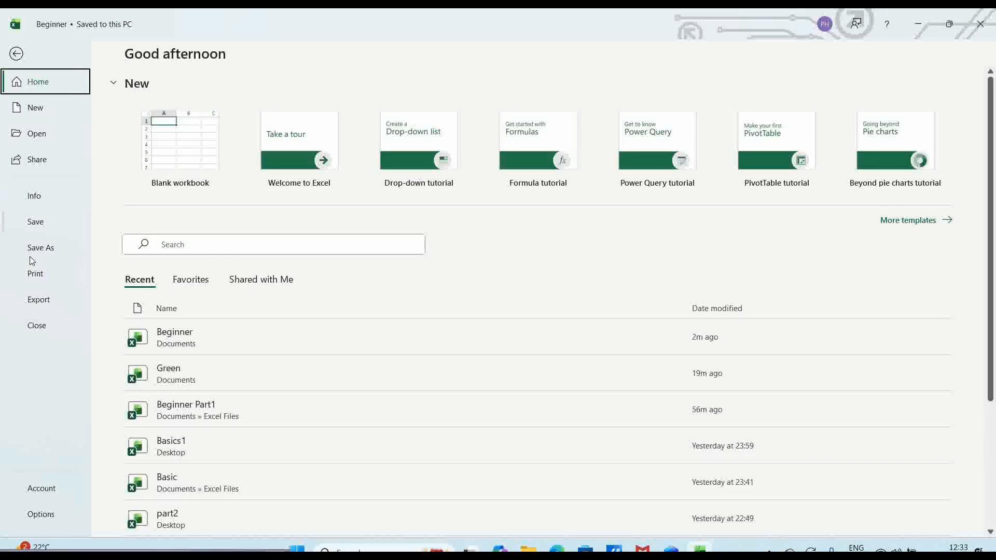
{"action": "left_click", "coordinate": [30, 329]}
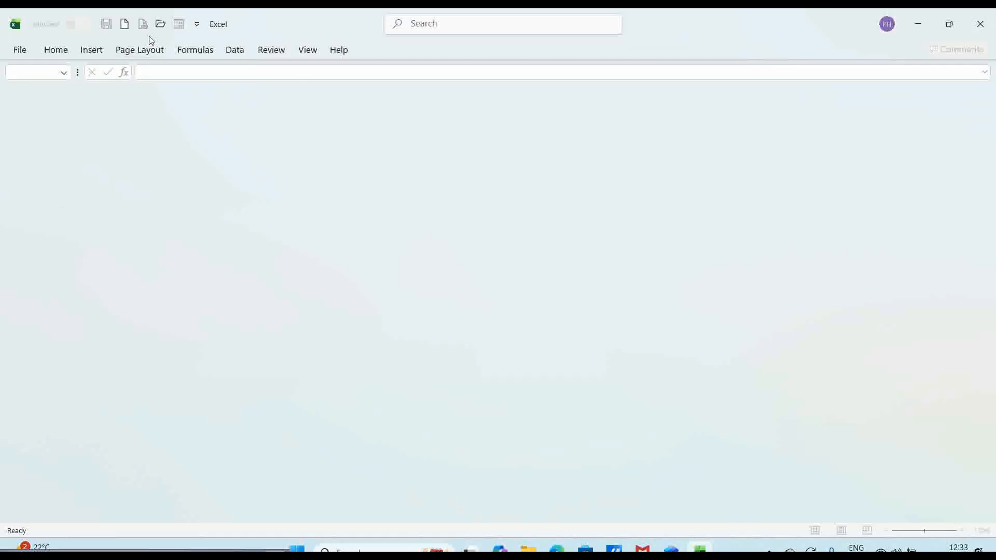
{"action": "left_click", "coordinate": [162, 22]}
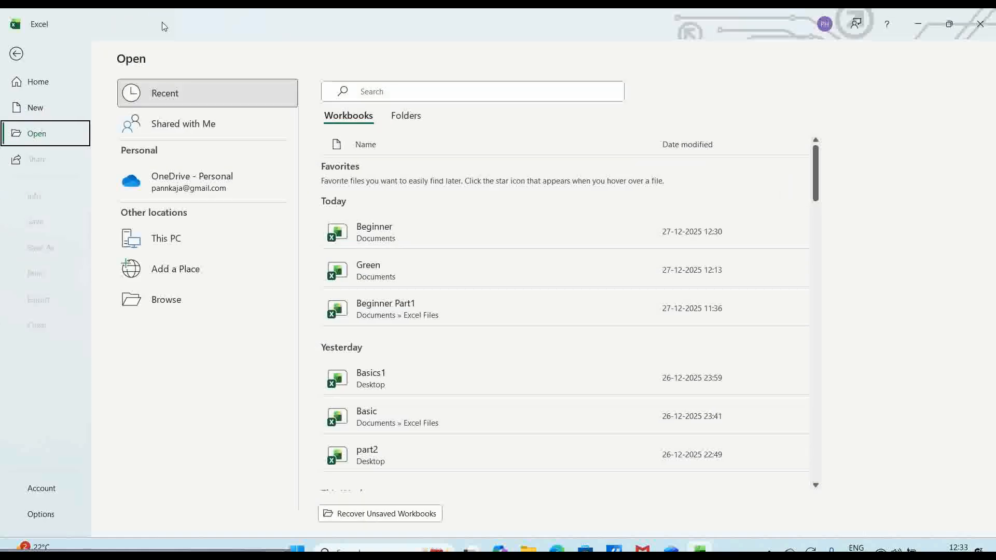
- In Documents, rename the Beginner file to 'Beginner Part1' and open that workbook
{"action": "left_click", "coordinate": [167, 300]}
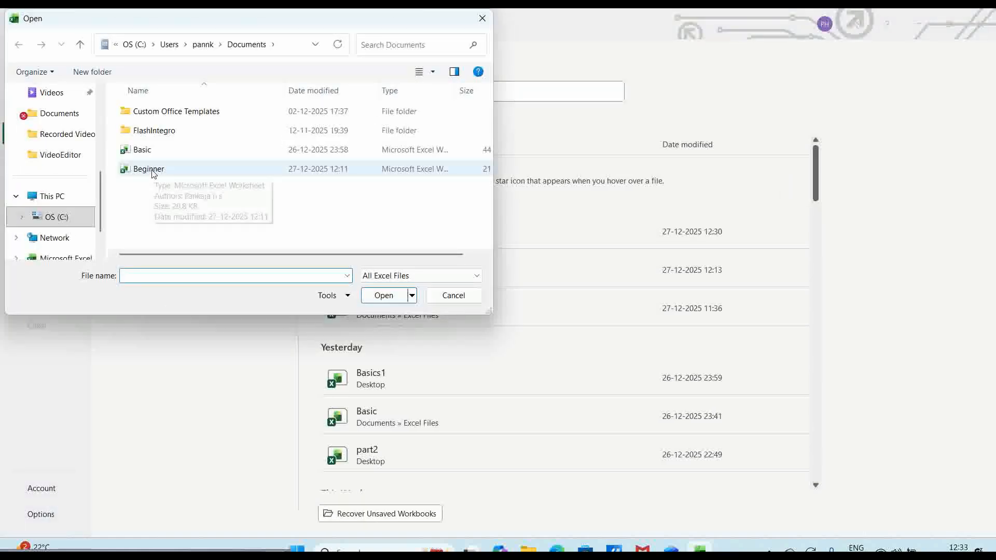
{"action": "left_click", "coordinate": [154, 172]}
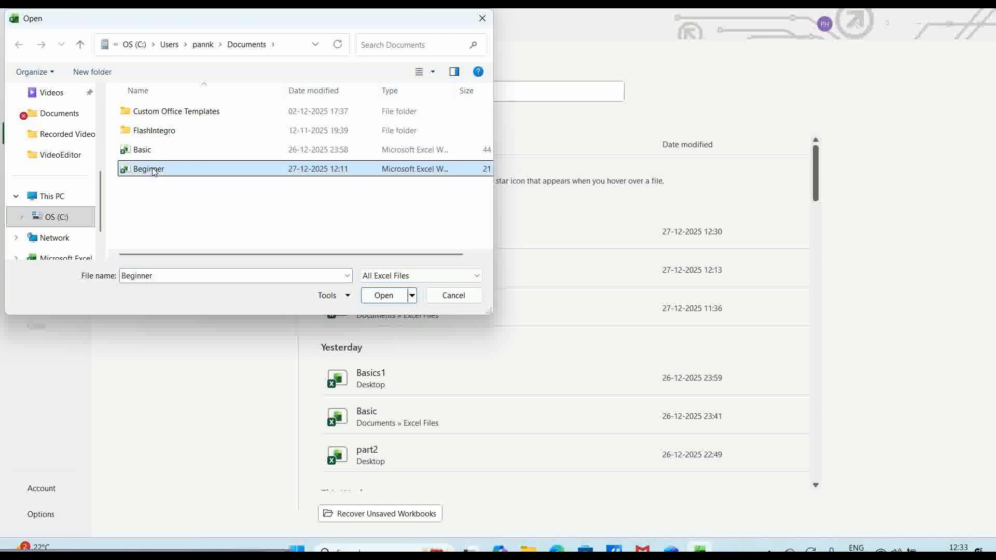
{"action": "right_click", "coordinate": [154, 172]}
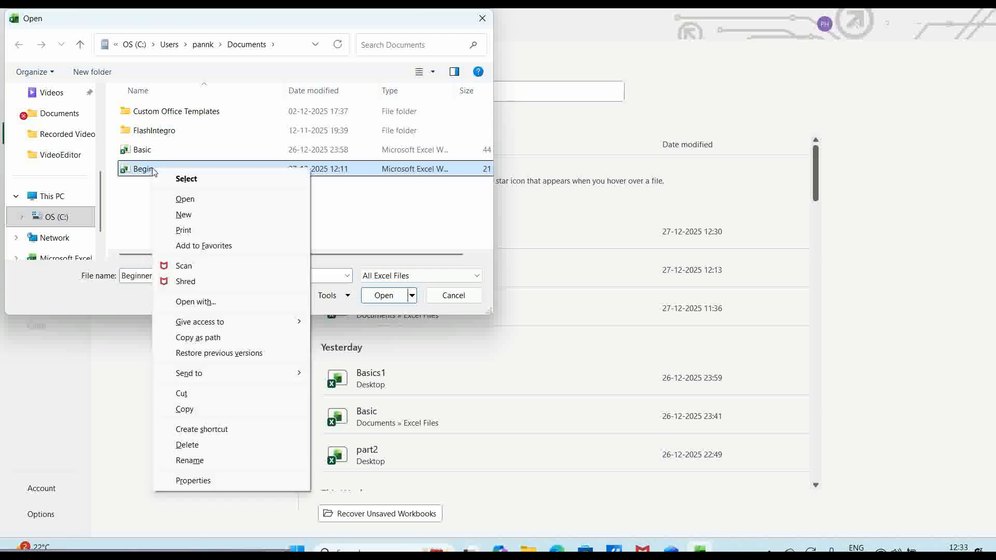
{"action": "left_click", "coordinate": [190, 461]}
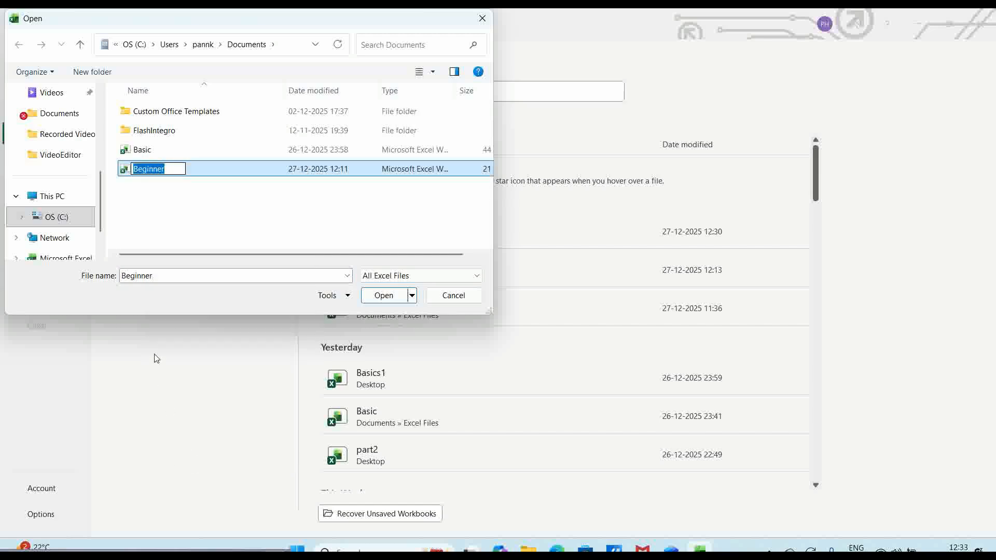
{"action": "left_click", "coordinate": [173, 165]}
{"action": "type", "text": "Part"}
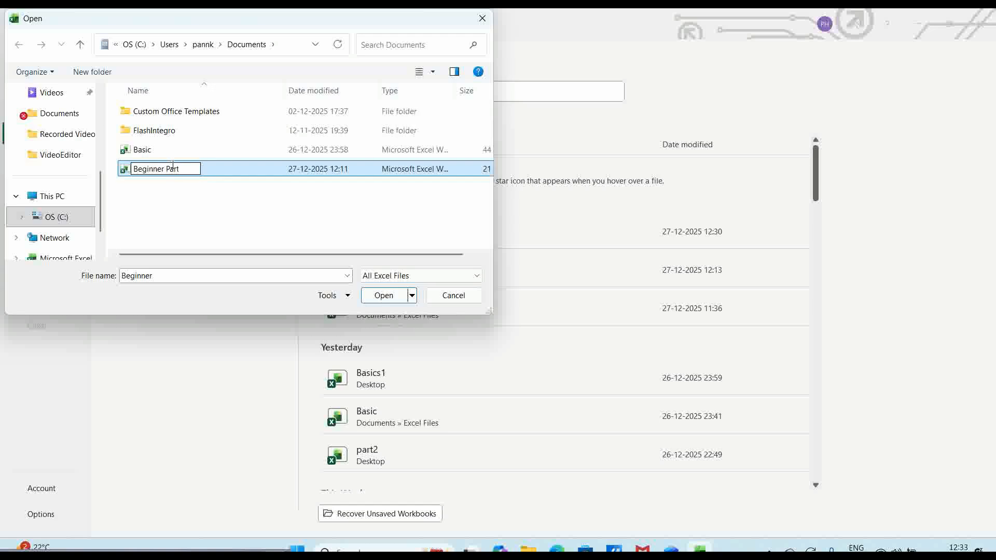
{"action": "type", "text": "1"}
{"action": "left_click", "coordinate": [329, 216]}
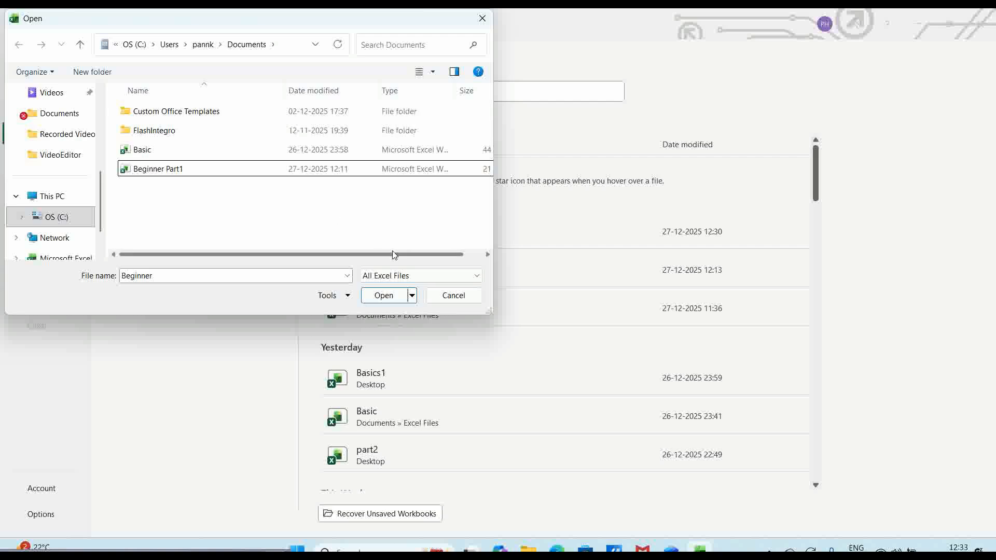
{"action": "left_click", "coordinate": [269, 169]}
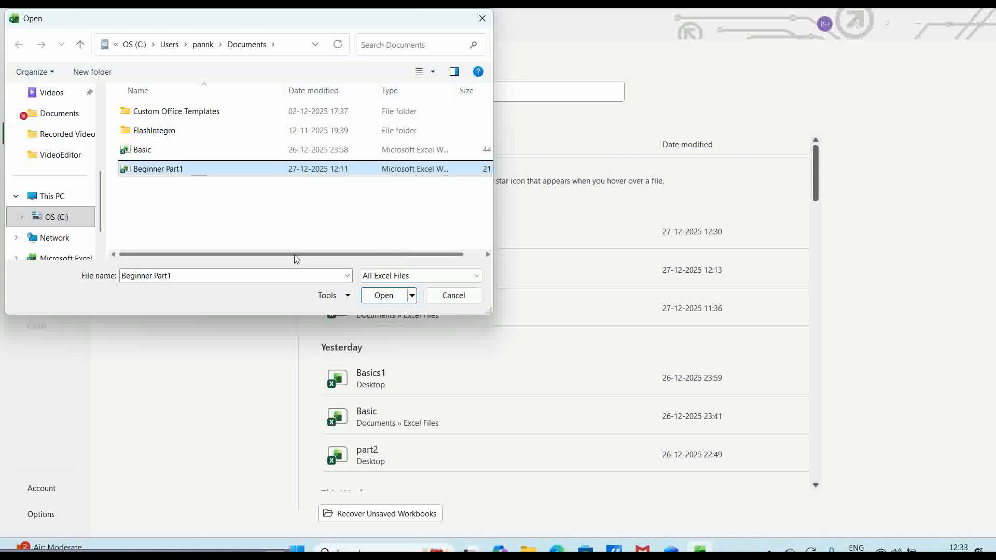
{"action": "left_click", "coordinate": [386, 296]}
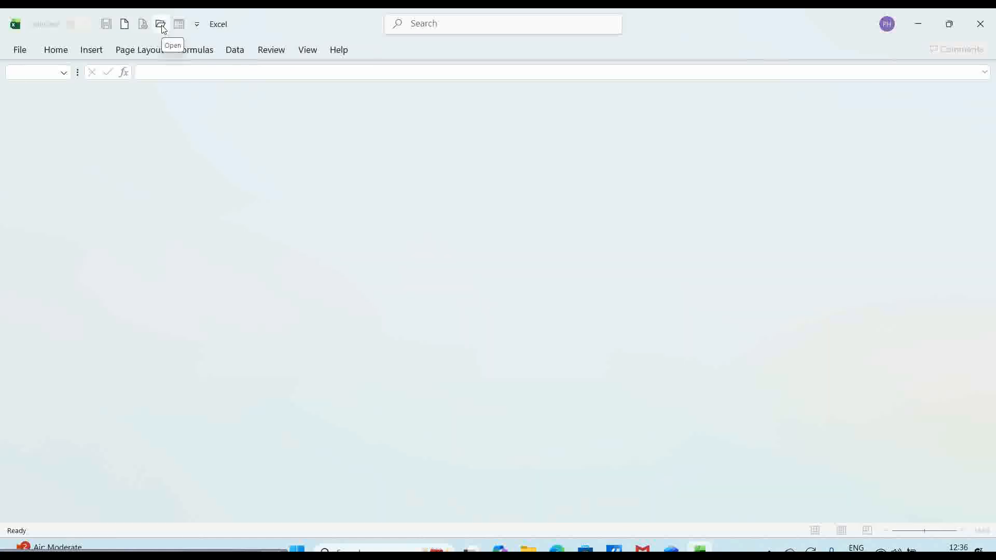
- Create a new folder named 'Excel files' in Documents
{"action": "left_click", "coordinate": [162, 27]}
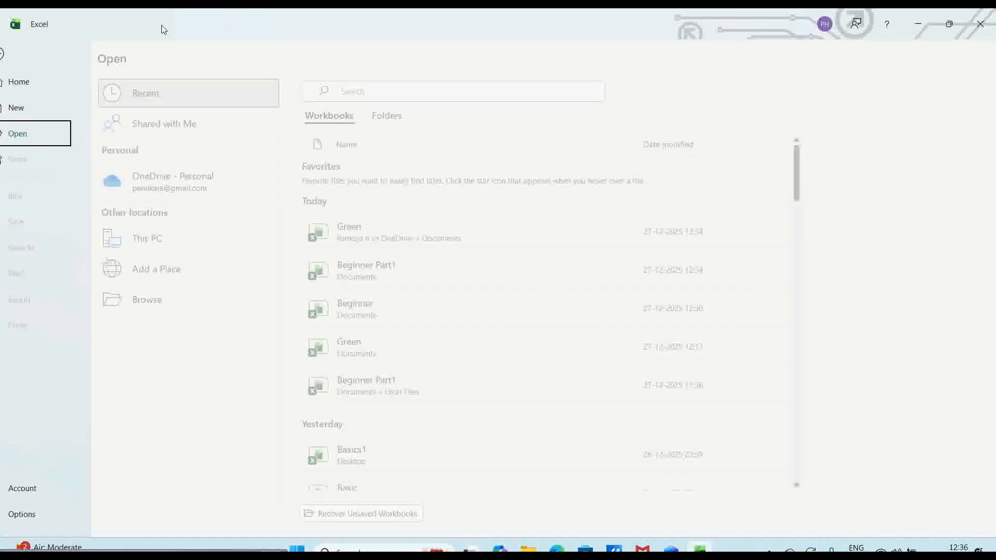
{"action": "left_click", "coordinate": [165, 301]}
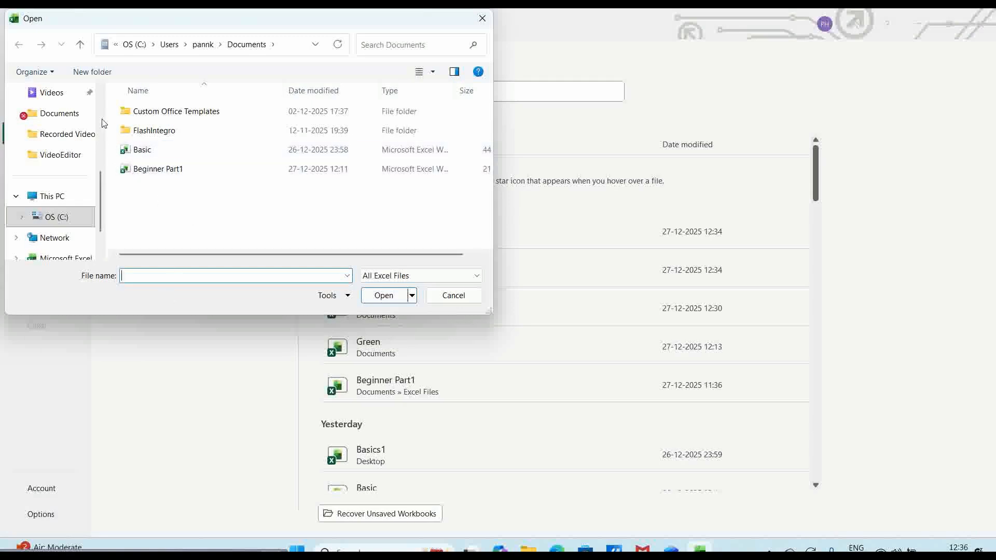
{"action": "left_click", "coordinate": [92, 72]}
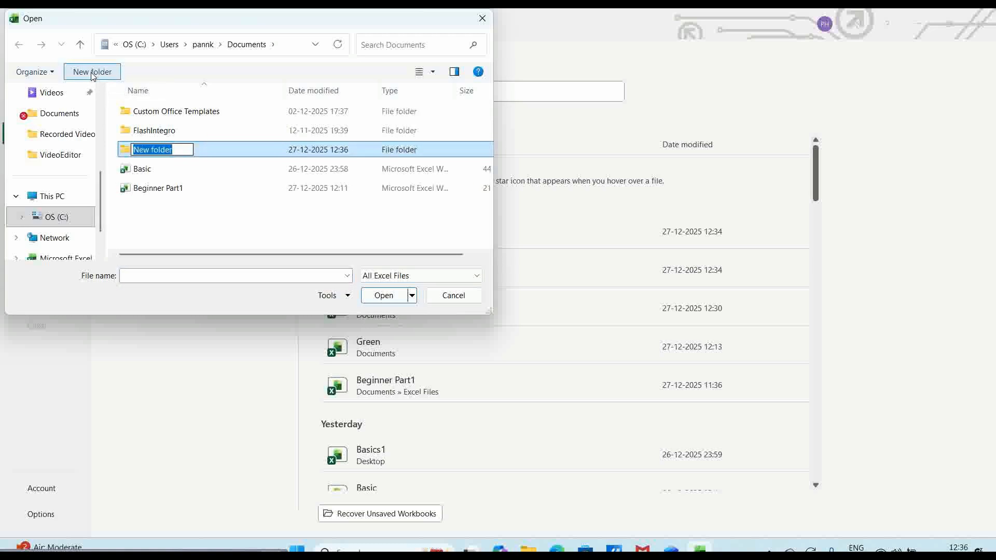
{"action": "type", "text": "Excel"}
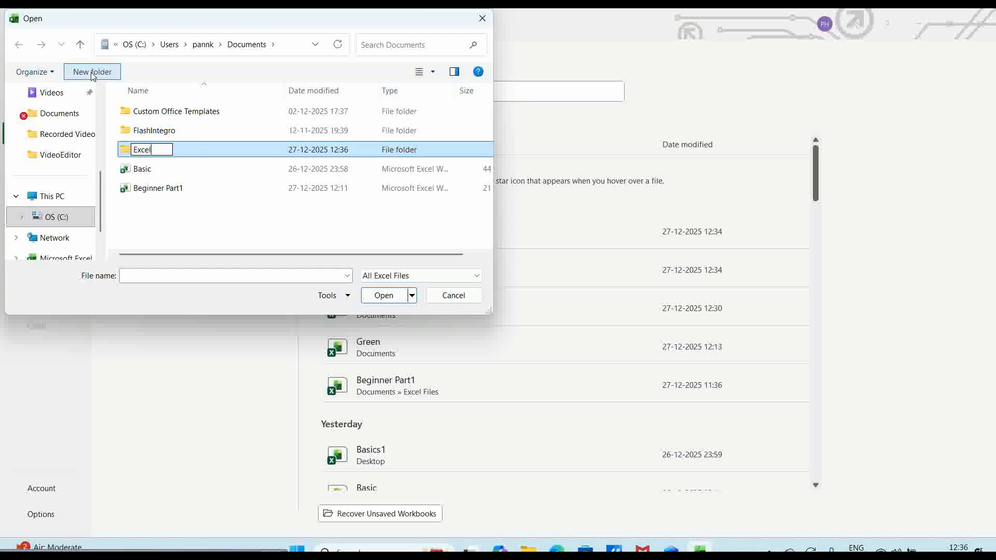
{"action": "type", "text": " files"}
{"action": "left_click", "coordinate": [208, 176]}
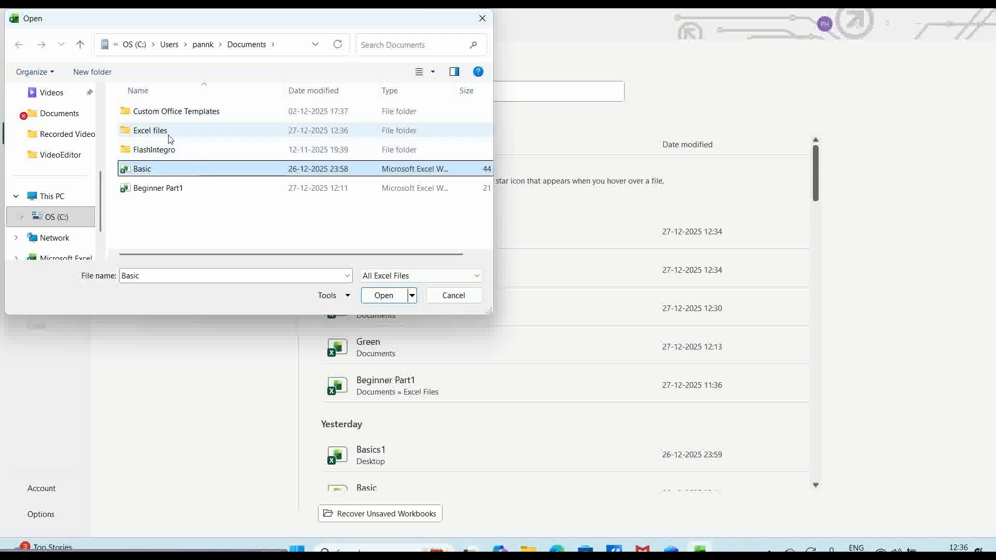
- Cut the Beginner Part1 workbook and open the Excel files folder
{"action": "left_click", "coordinate": [160, 191]}
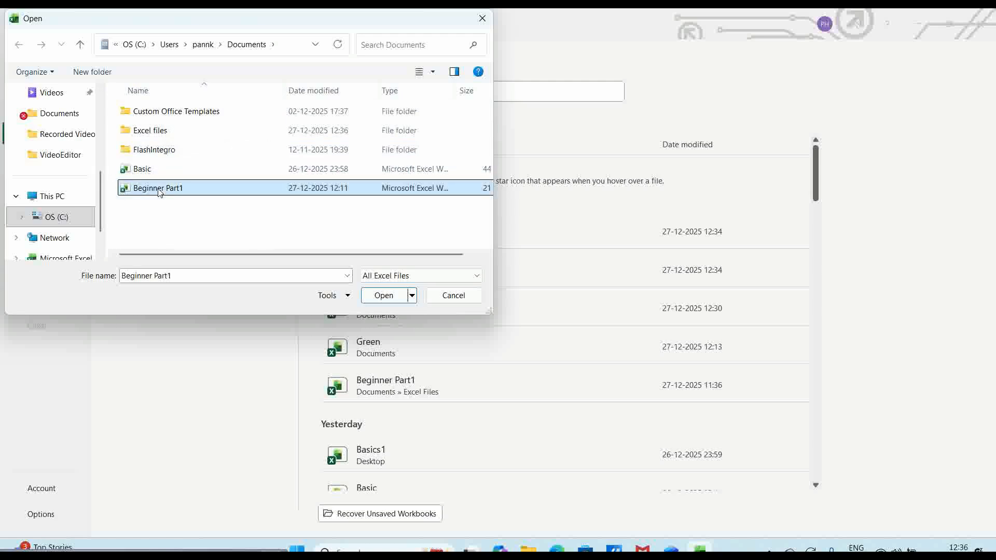
{"action": "right_click", "coordinate": [159, 190]}
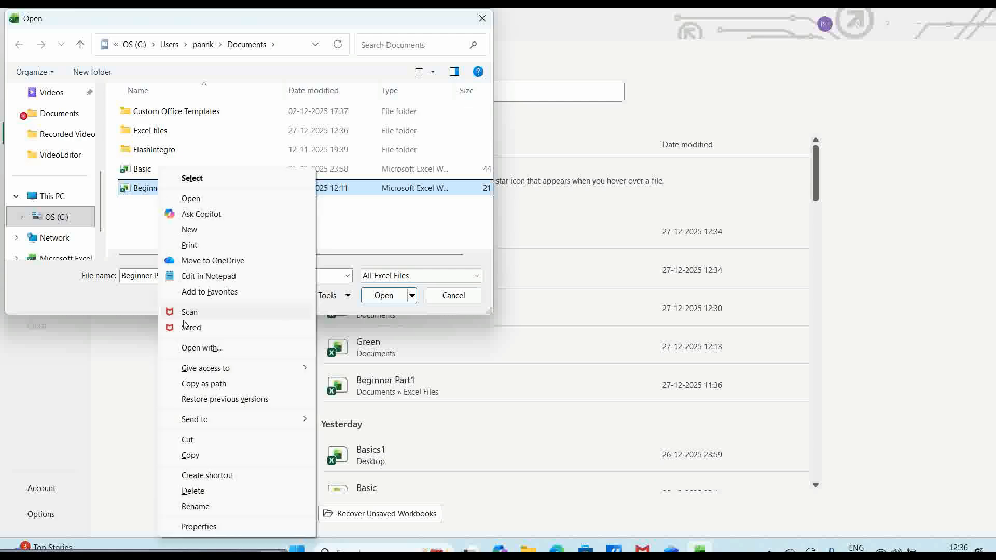
{"action": "left_click", "coordinate": [189, 440]}
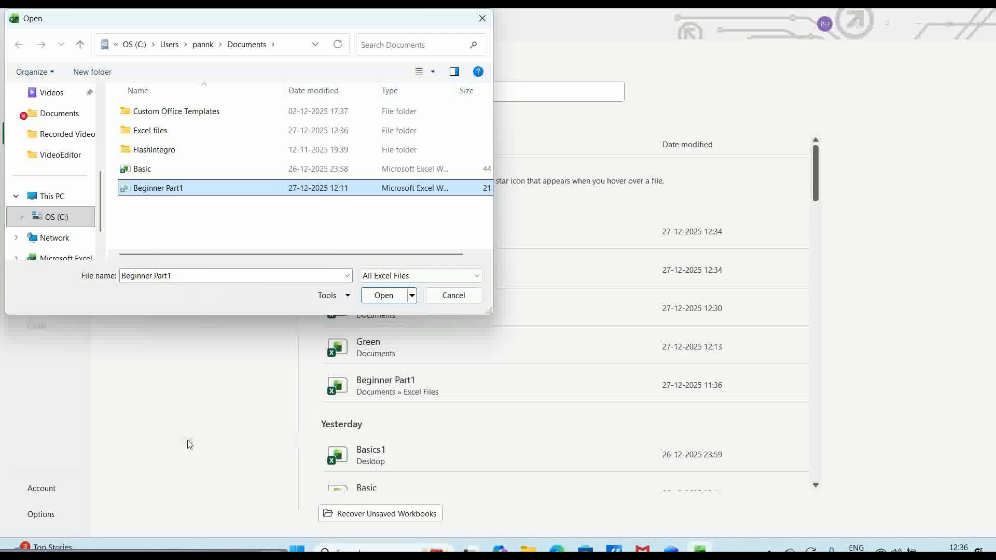
{"action": "double_click", "coordinate": [152, 131]}
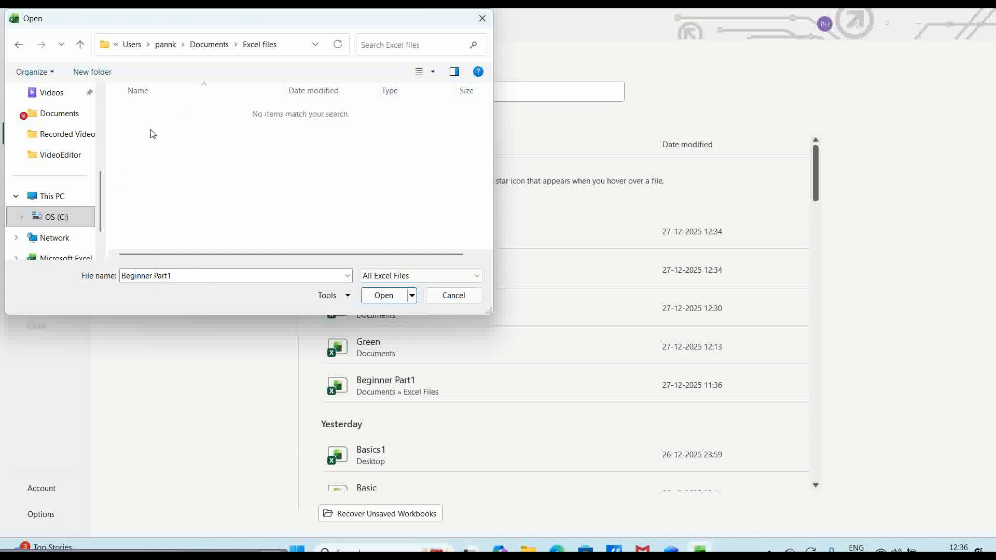
- Paste Beginner Part1 into the Excel files folder and return to Documents
{"action": "right_click", "coordinate": [152, 133]}
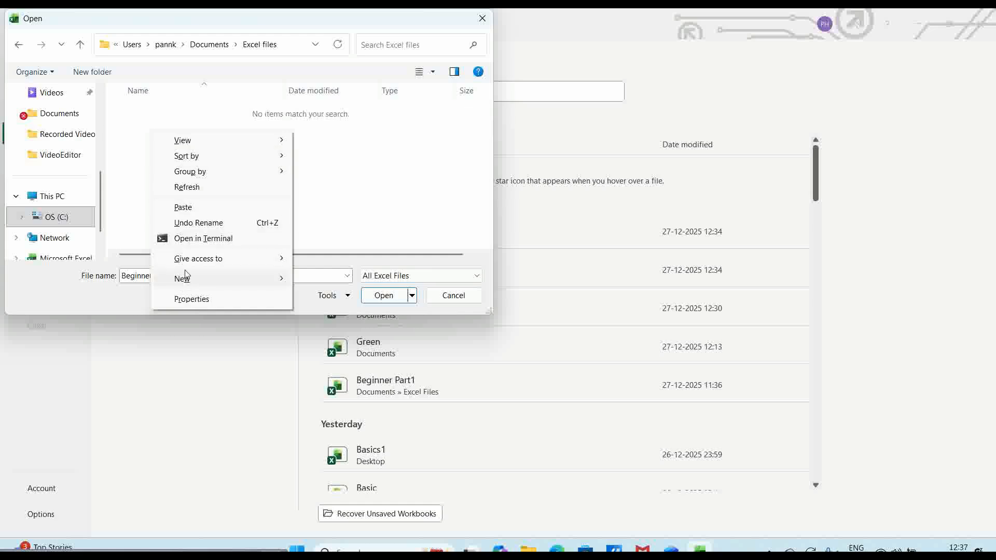
{"action": "left_click", "coordinate": [185, 208]}
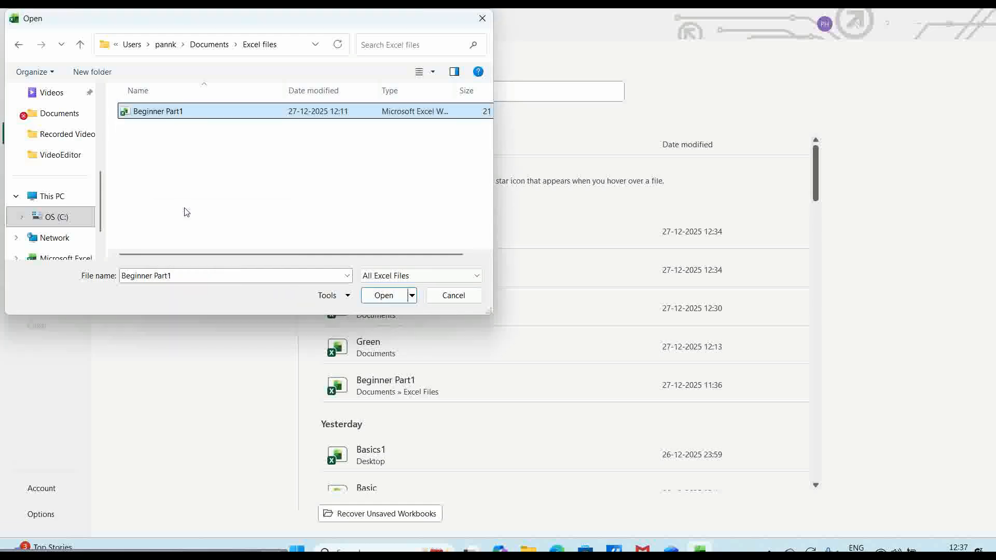
{"action": "left_click", "coordinate": [225, 185]}
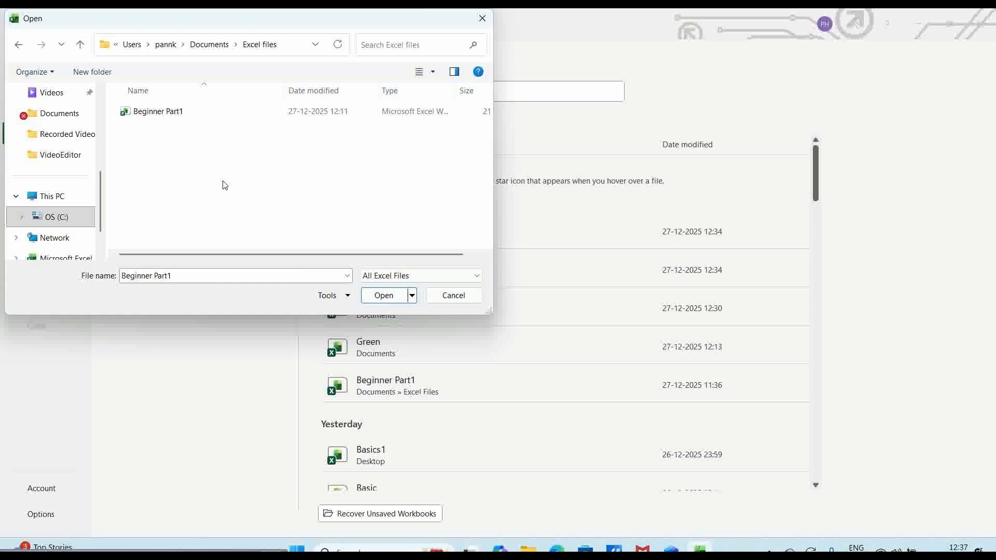
{"action": "left_click", "coordinate": [19, 45]}
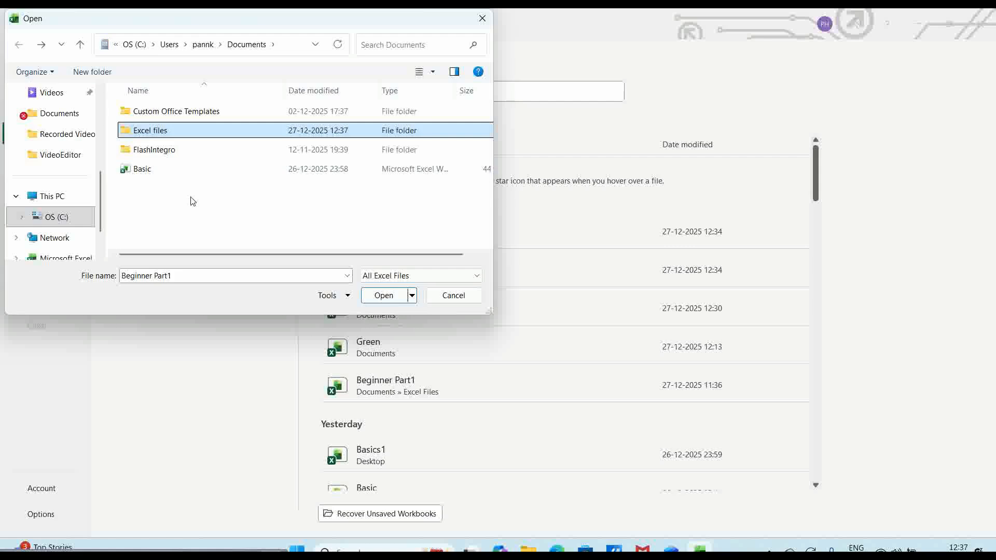
- Drag the Basic workbook into Excel files, check the folder, then view the workbook's Info page
{"action": "left_click", "coordinate": [149, 172]}
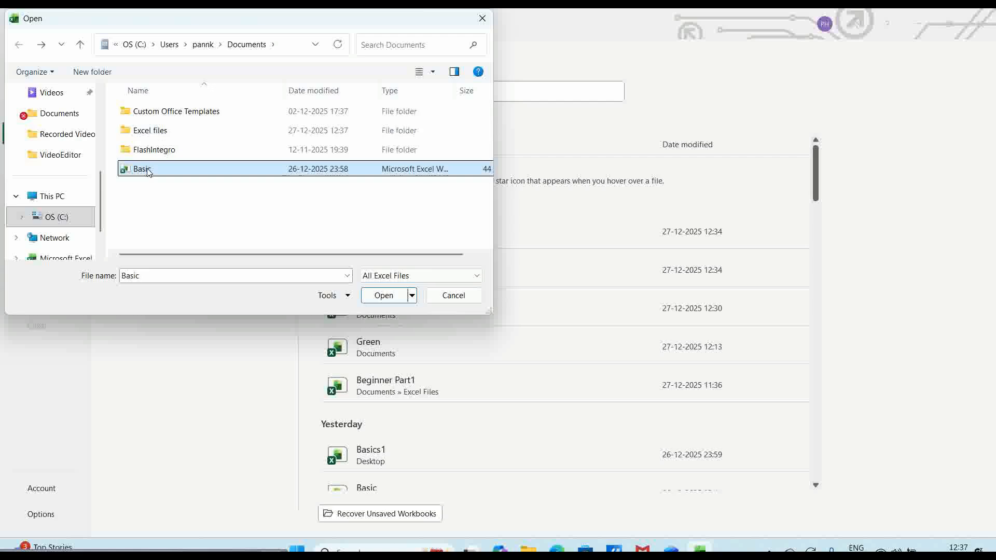
{"action": "left_click_drag", "start_coordinate": [149, 172], "coordinate": [152, 129]}
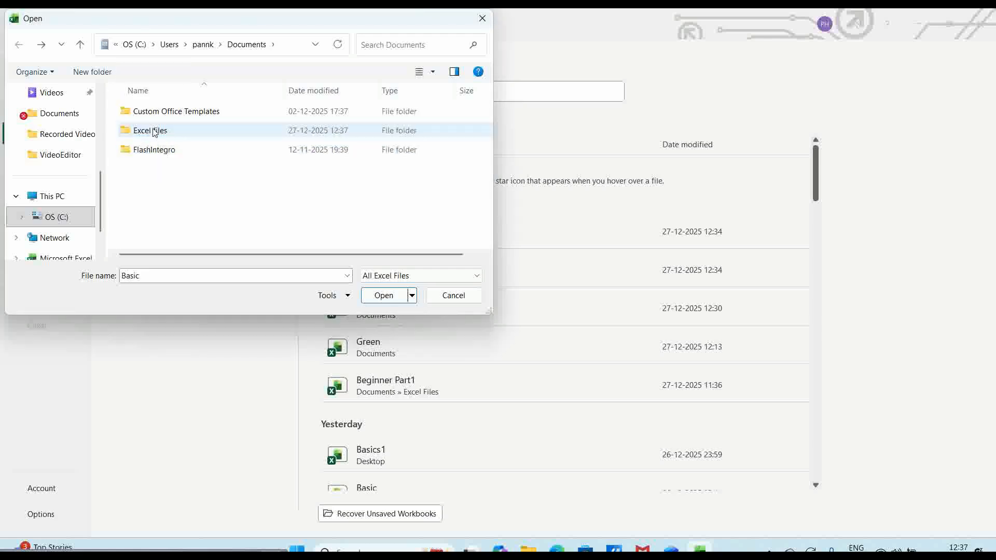
{"action": "double_click", "coordinate": [152, 129]}
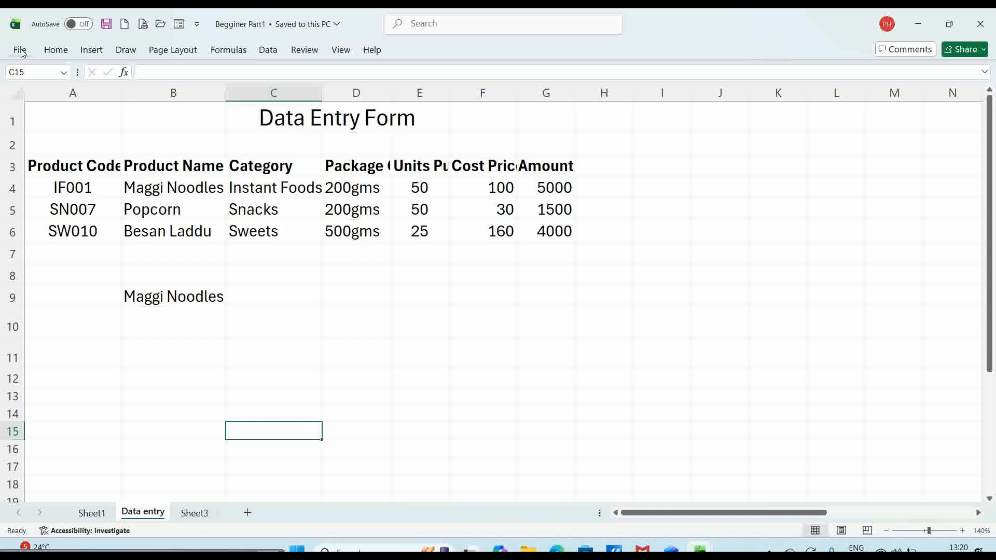
{"action": "left_click", "coordinate": [21, 53]}
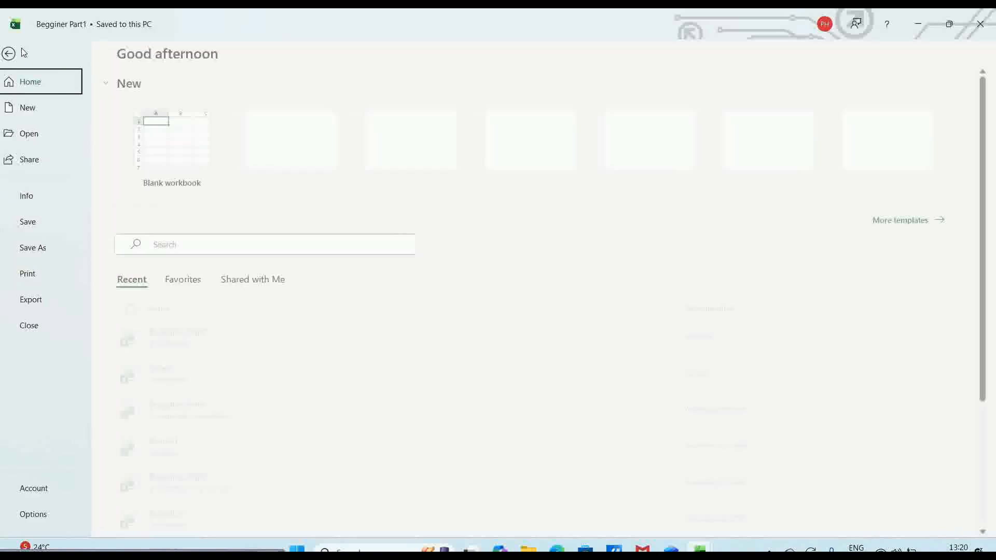
{"action": "left_click", "coordinate": [36, 198]}
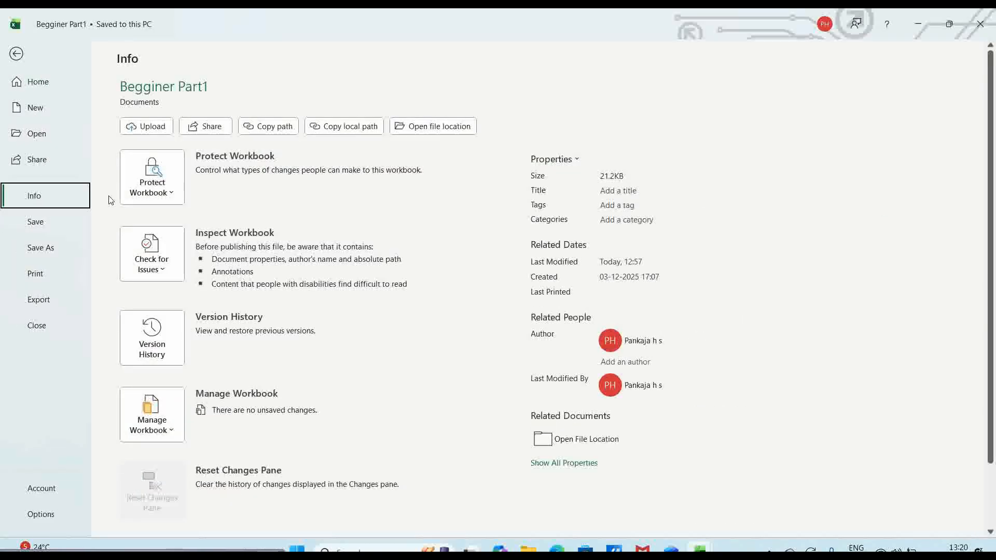
- Use Protect Workbook > Encrypt with Password, entering and confirming the workbook password
{"action": "left_click", "coordinate": [174, 193]}
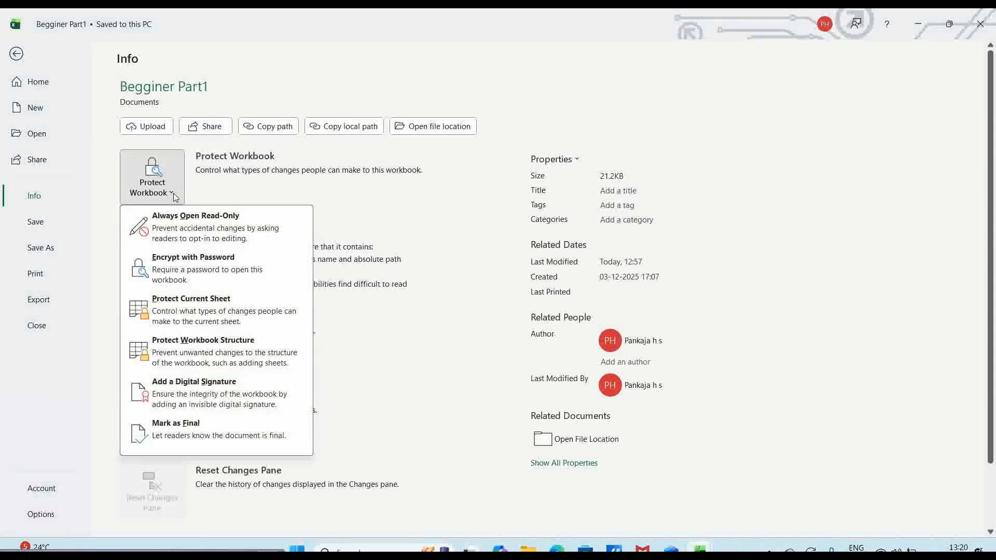
{"action": "left_click", "coordinate": [176, 273]}
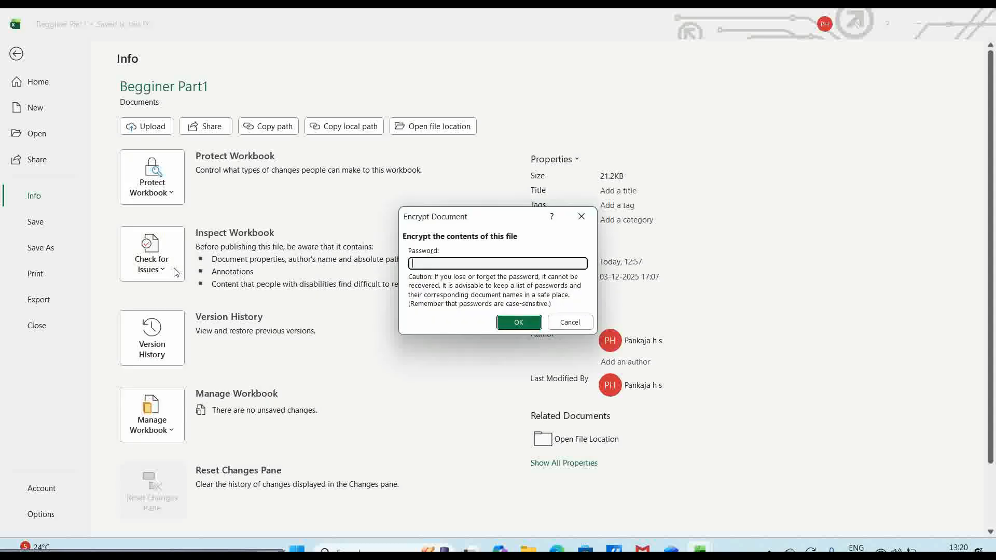
{"action": "type", "text": "123"}
{"action": "left_click", "coordinate": [520, 325]}
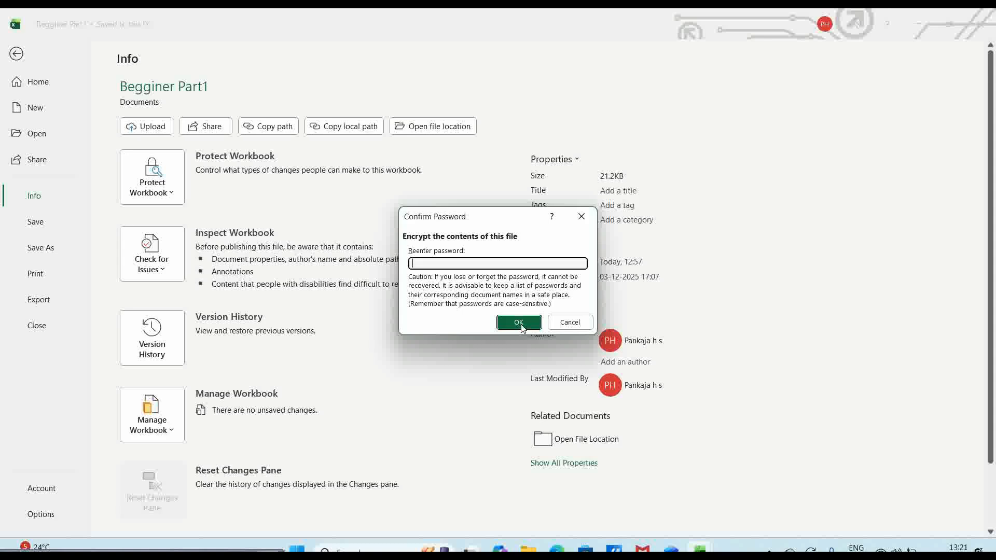
{"action": "type", "text": "123"}
{"action": "left_click", "coordinate": [521, 323]}
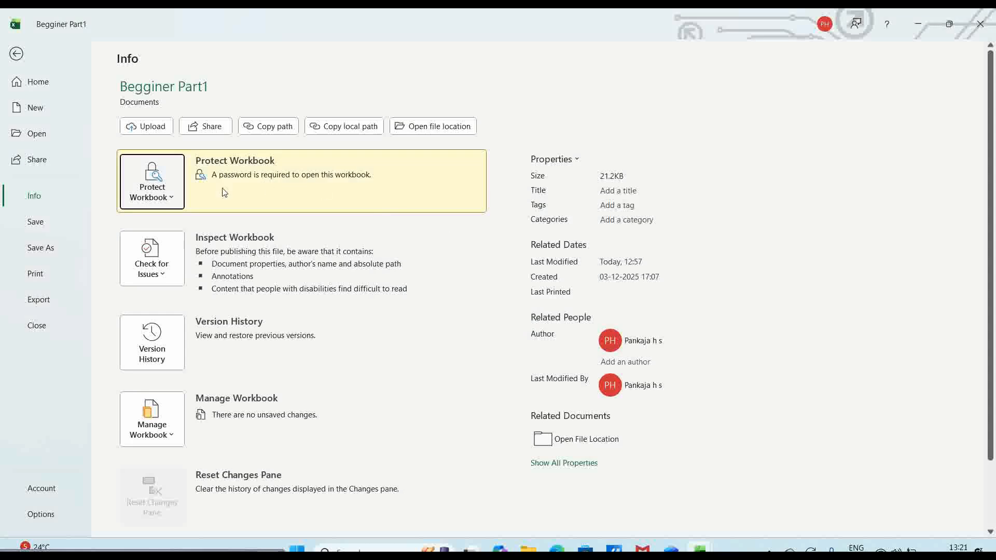
- Save and close the encrypted workbook, then reopen Begginer Part1 from Recent with its password
{"action": "left_click", "coordinate": [40, 327]}
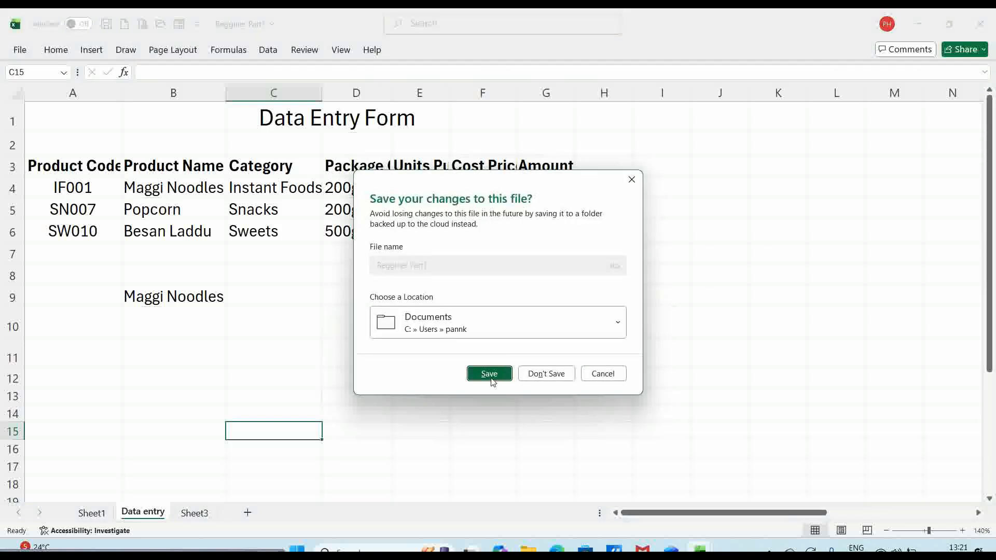
{"action": "left_click", "coordinate": [490, 374]}
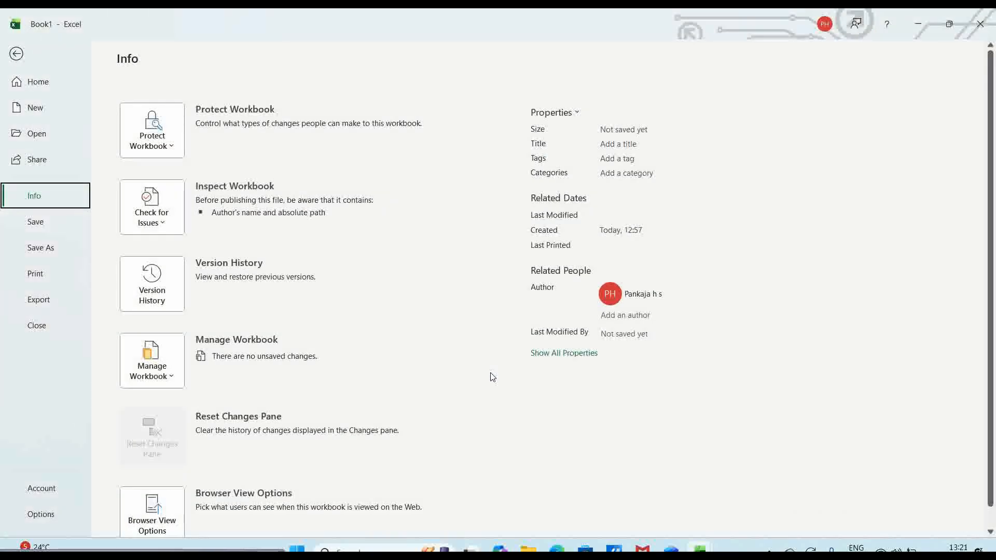
{"action": "left_click", "coordinate": [42, 136]}
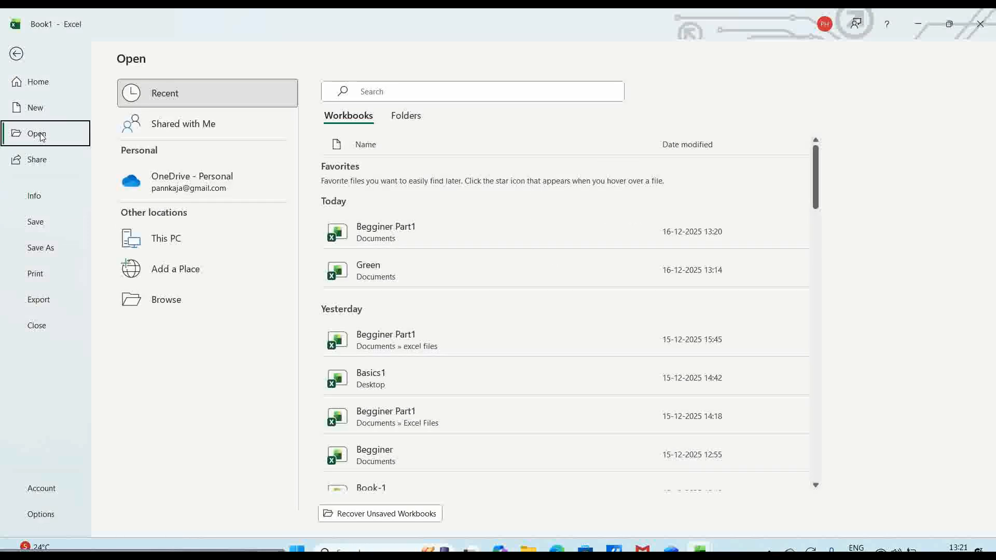
{"action": "left_click", "coordinate": [370, 237]}
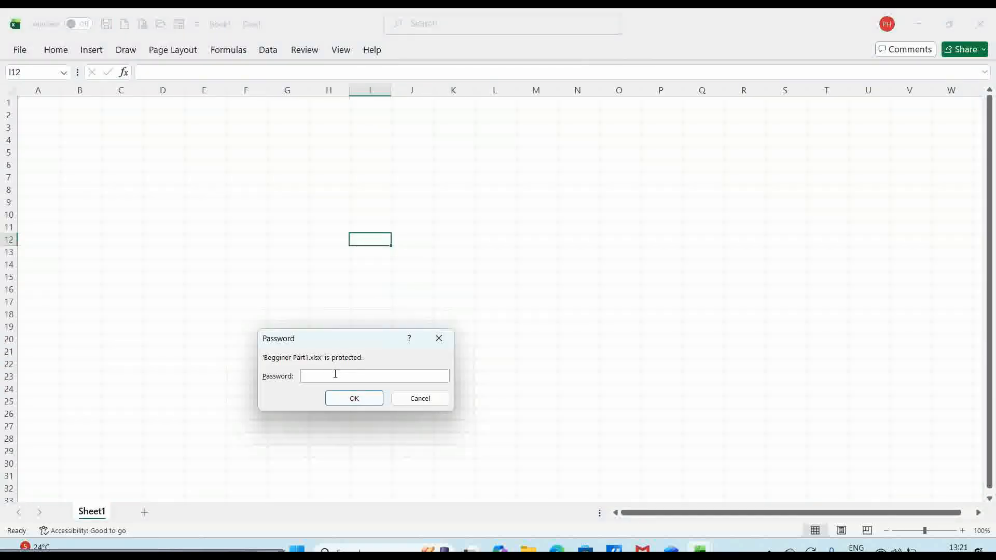
{"action": "type", "text": "123"}
{"action": "left_click", "coordinate": [353, 398]}
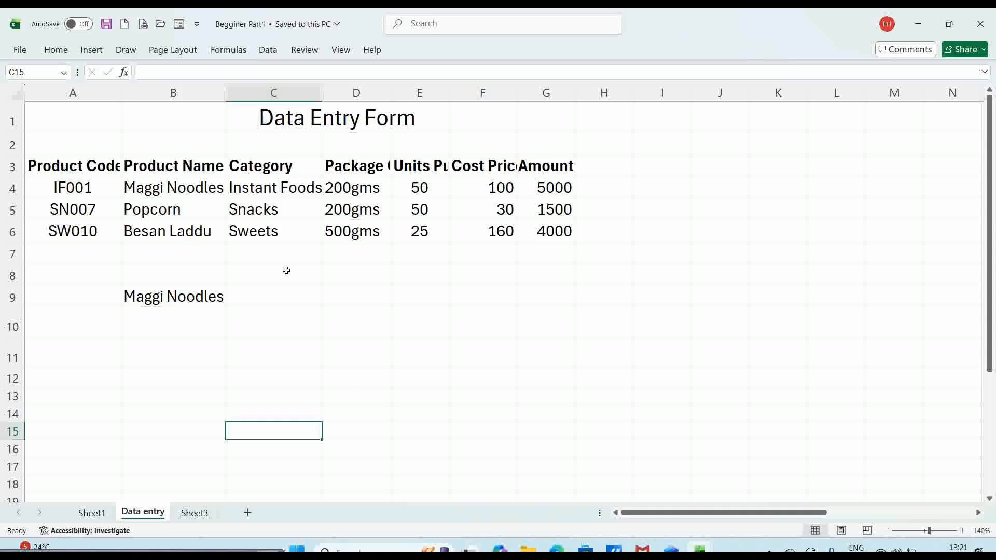
{"action": "left_click", "coordinate": [21, 50]}
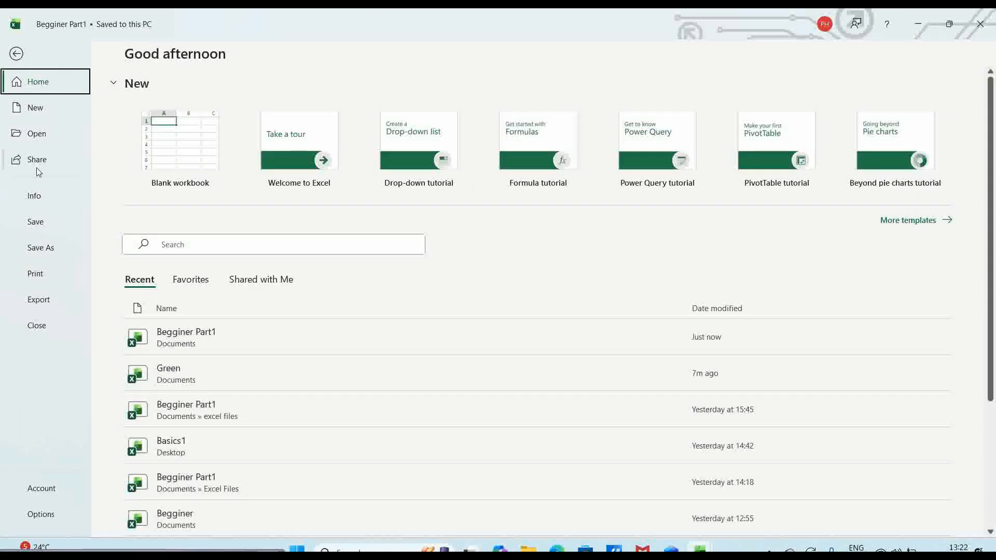
{"action": "left_click", "coordinate": [35, 198]}
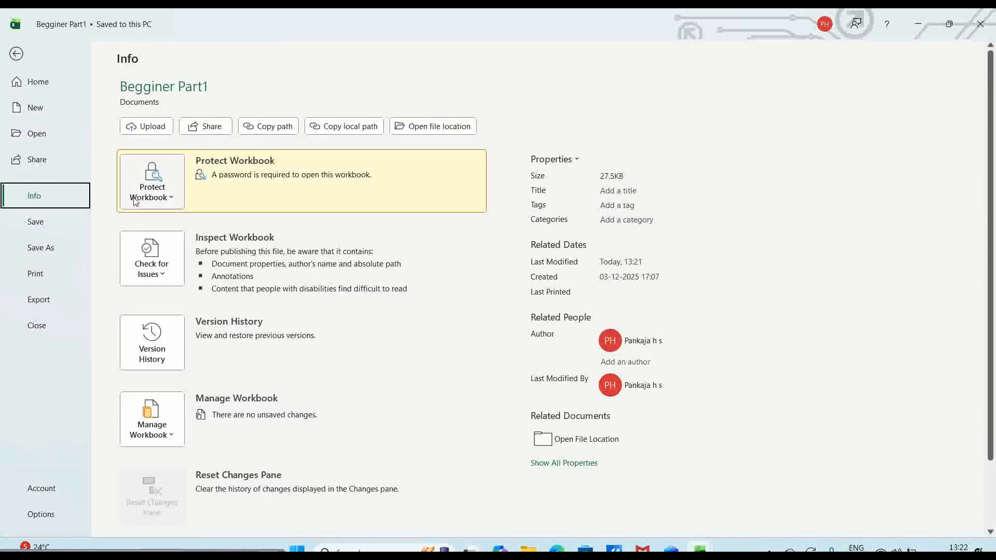
{"action": "left_click", "coordinate": [172, 199]}
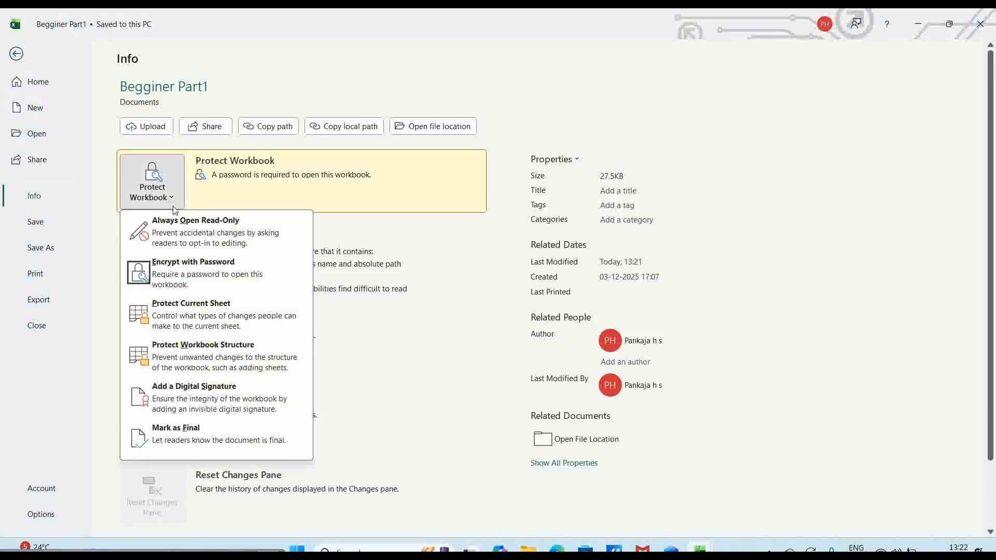
{"action": "left_click", "coordinate": [181, 276]}
{"action": "type", "text": "123"}
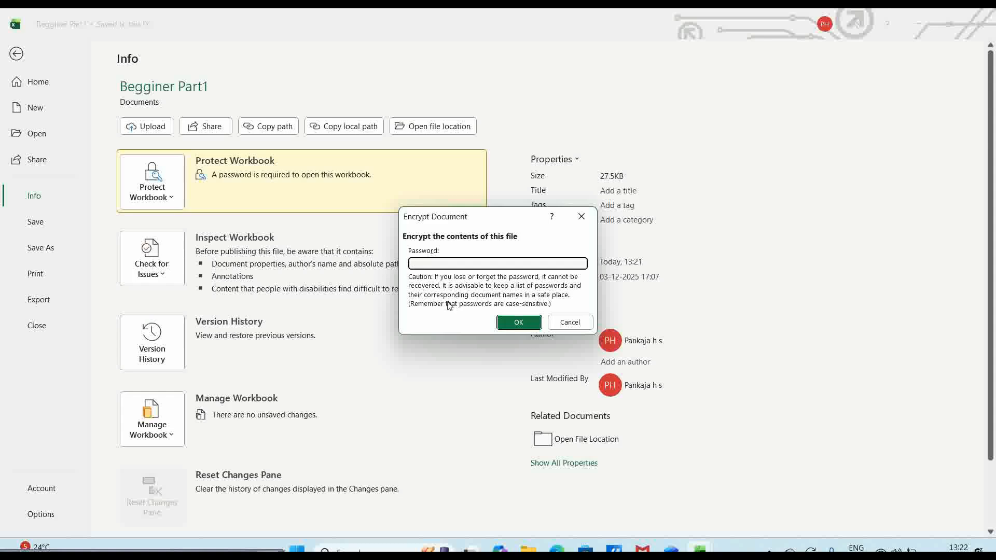
{"action": "left_click", "coordinate": [518, 327]}
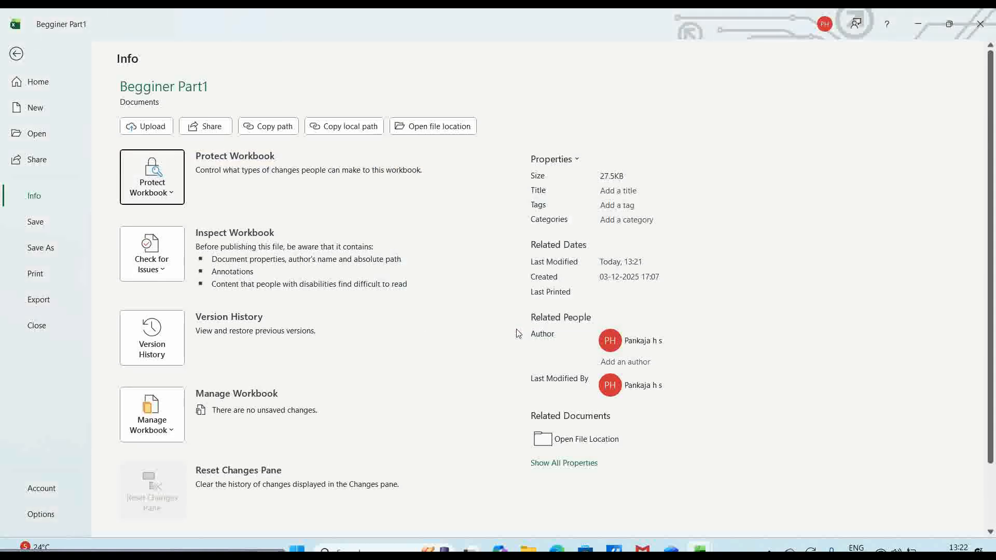
{"action": "left_click", "coordinate": [37, 327]}
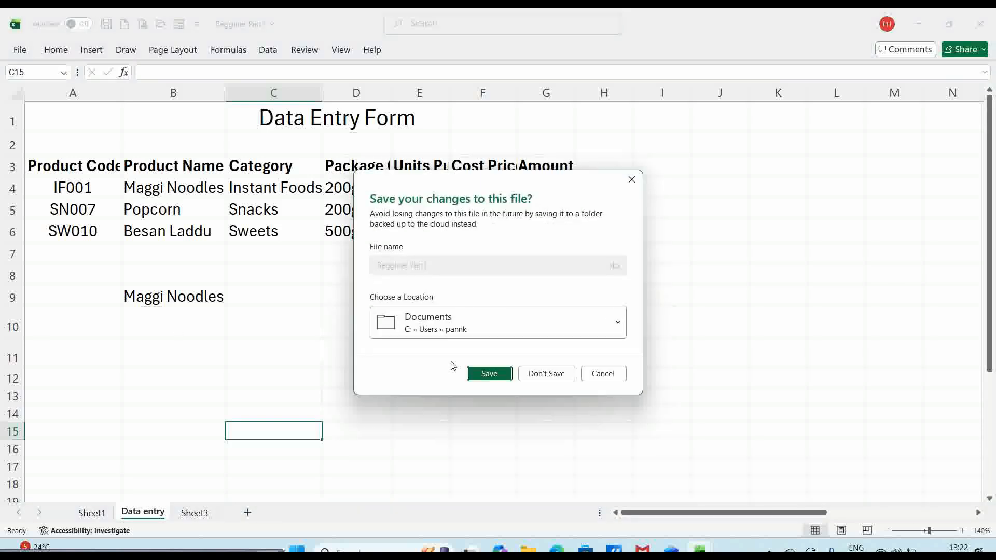
{"action": "left_click", "coordinate": [489, 373]}
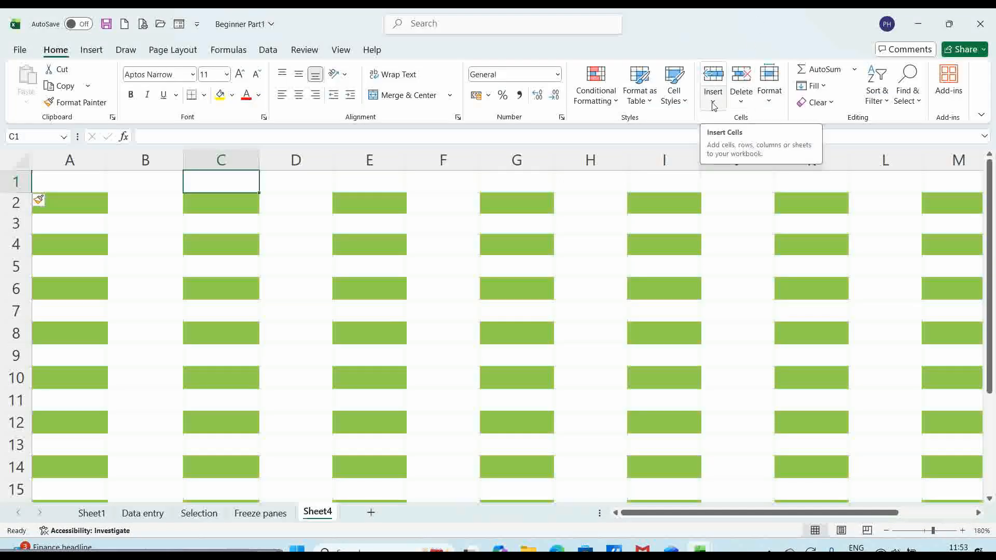
- Look at the Home Insert and Delete dropdowns, then open cell C1's right-click menu
{"action": "left_click", "coordinate": [713, 104]}
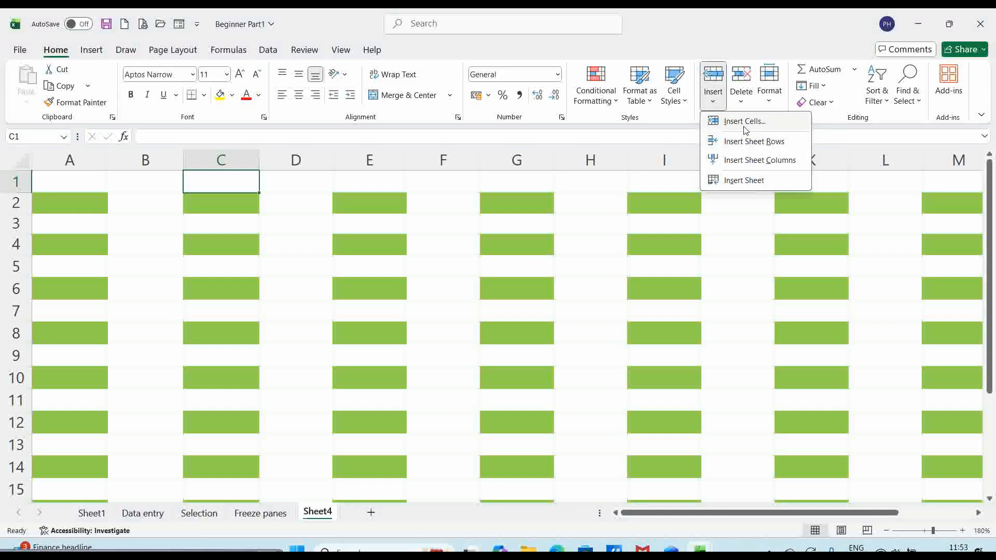
{"action": "left_click", "coordinate": [742, 103]}
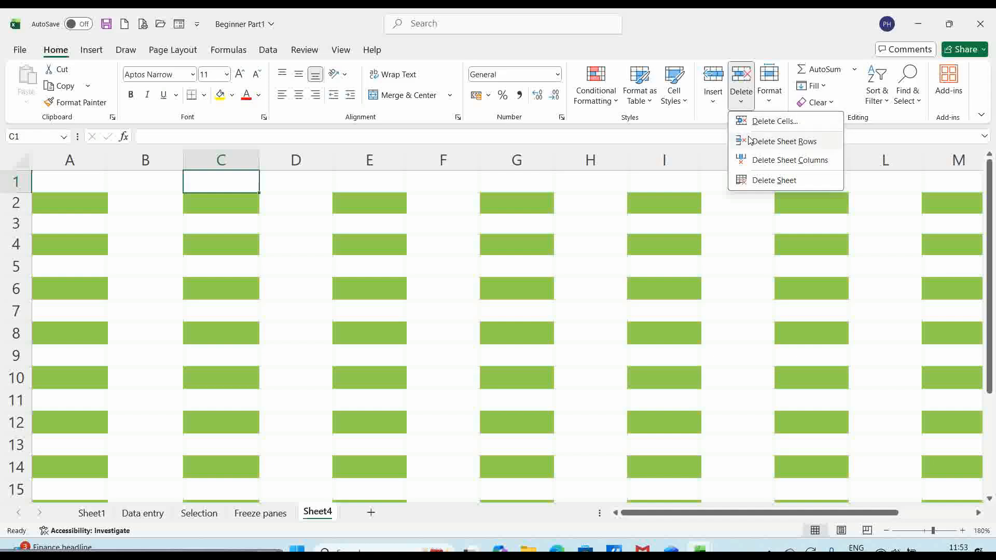
{"action": "left_click", "coordinate": [230, 175]}
{"action": "right_click", "coordinate": [230, 175]}
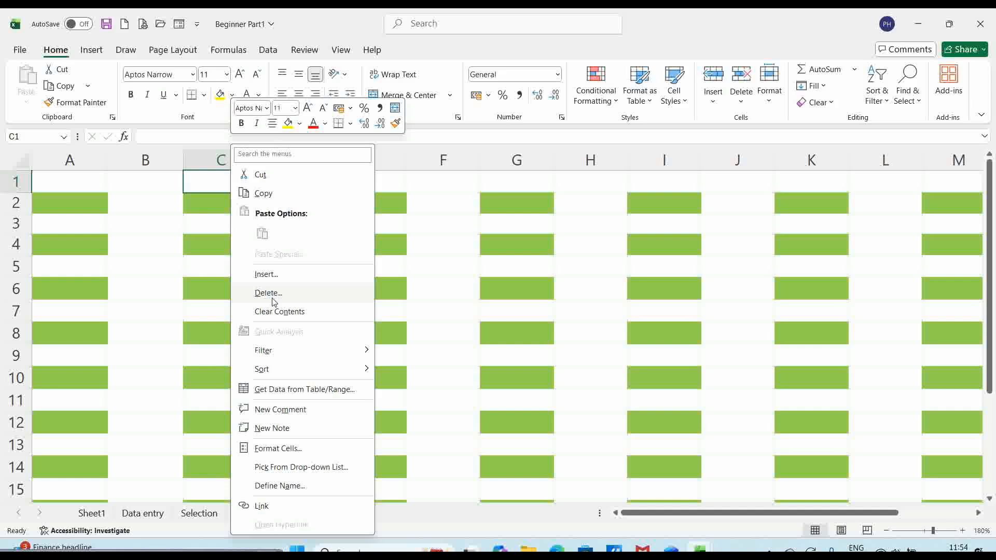
{"action": "key", "text": "Escape"}
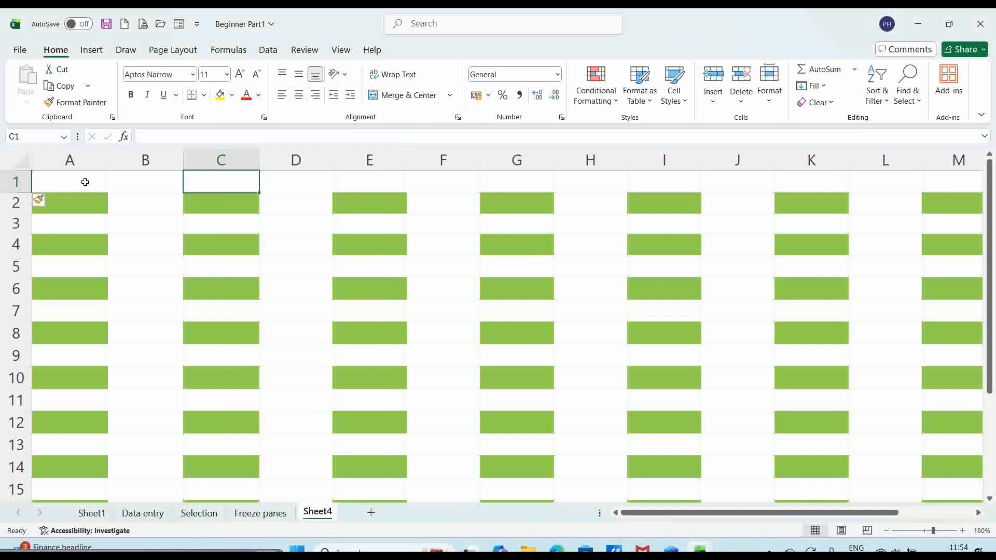
{"action": "left_click", "coordinate": [16, 181]}
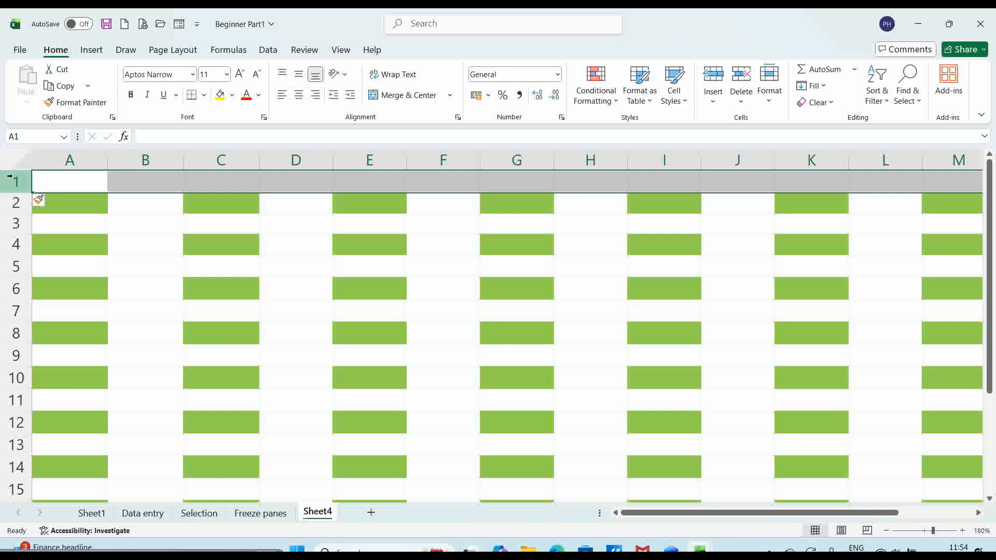
{"action": "key", "text": "ctrl+shift+plus"}
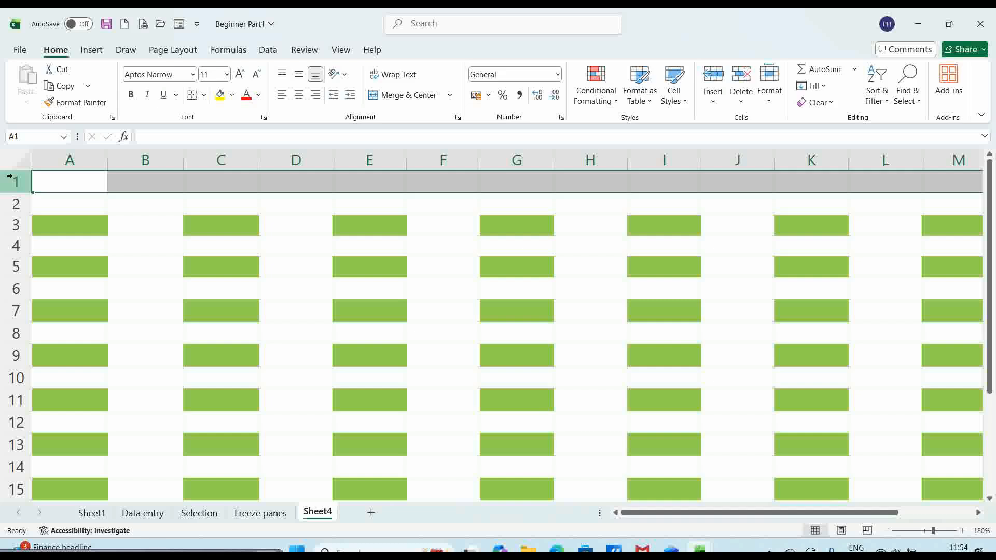
{"action": "key", "text": "ctrl+shift+plus"}
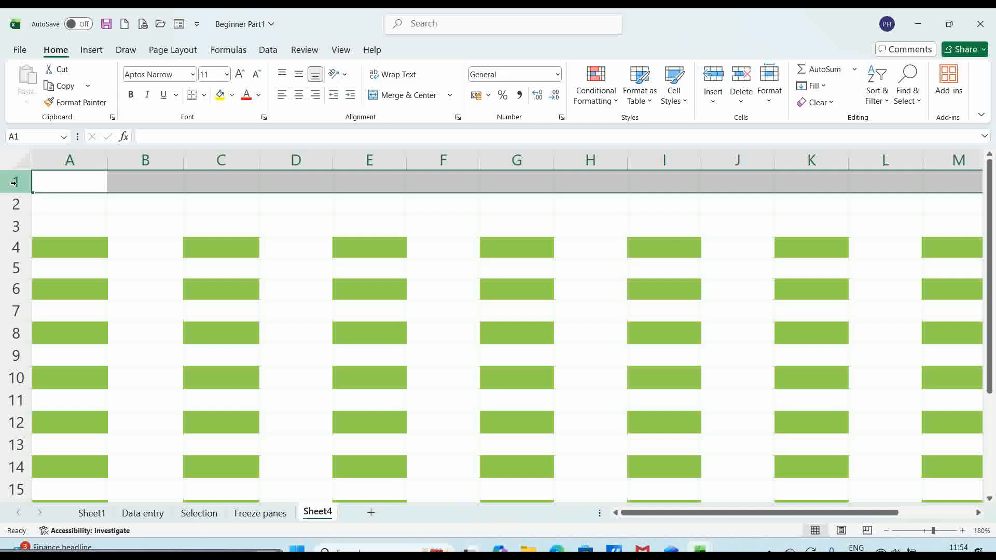
{"action": "key", "text": "shift+Down"}
{"action": "key", "text": "shift+Down"}
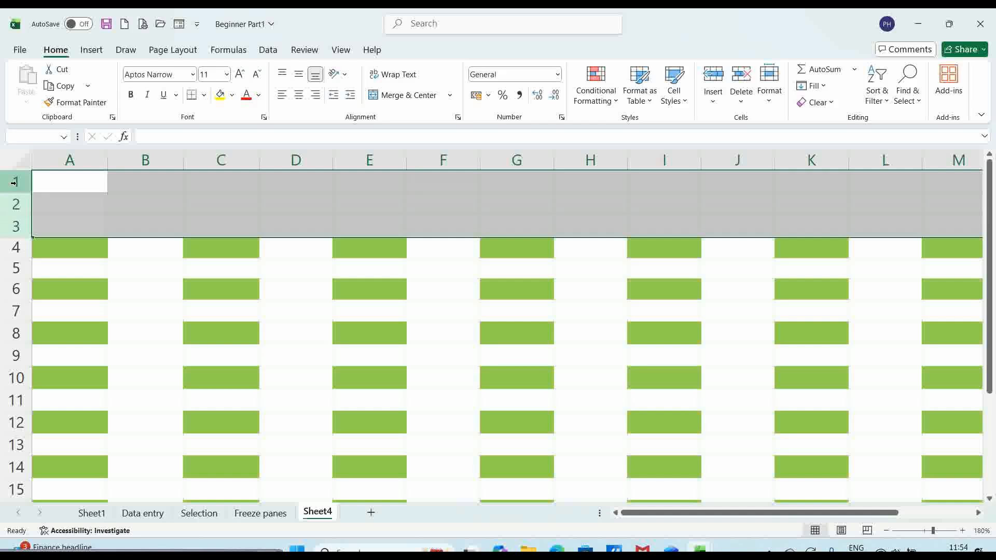
{"action": "key", "text": "ctrl+shift+plus"}
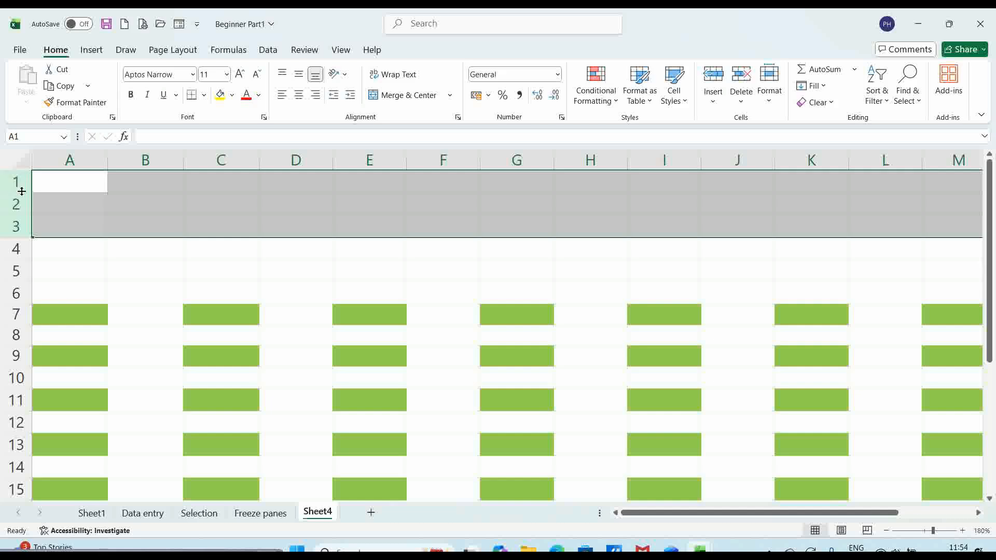
{"action": "left_click", "coordinate": [20, 183]}
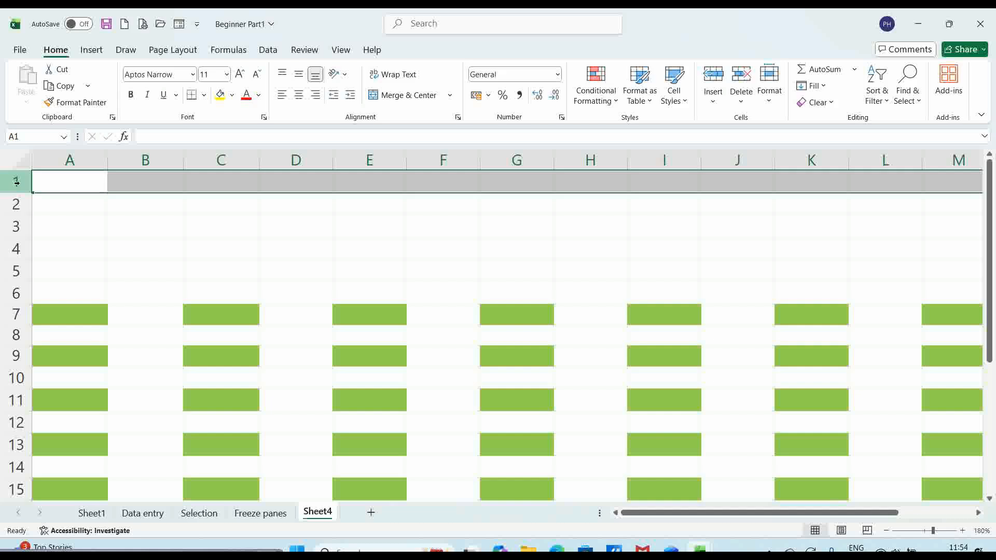
{"action": "key", "text": "ctrl+minus"}
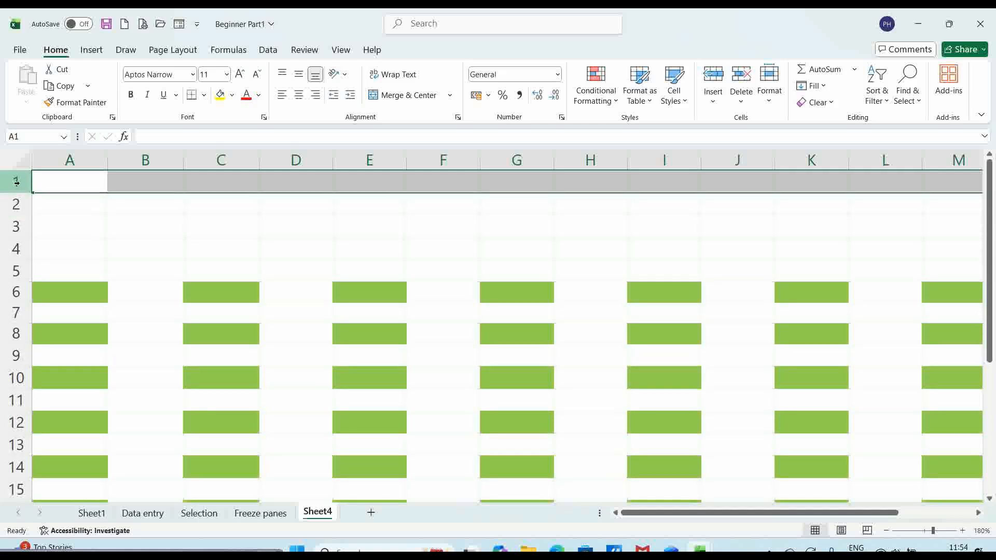
{"action": "key", "text": "ctrl+minus"}
{"action": "key", "text": "ctrl+minus"}
{"action": "key", "text": "ctrl+minus"}
{"action": "key", "text": "ctrl+minus"}
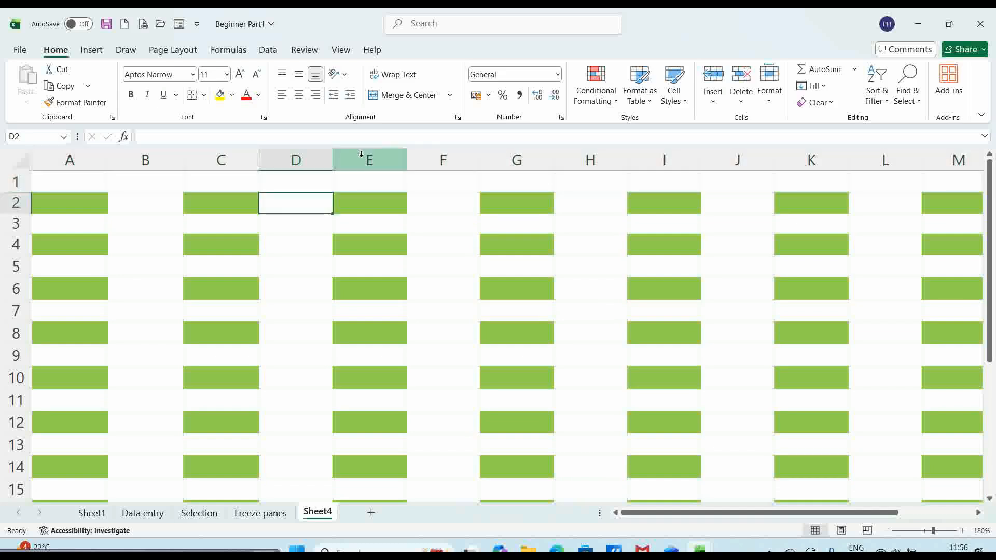
{"action": "left_click", "coordinate": [370, 159]}
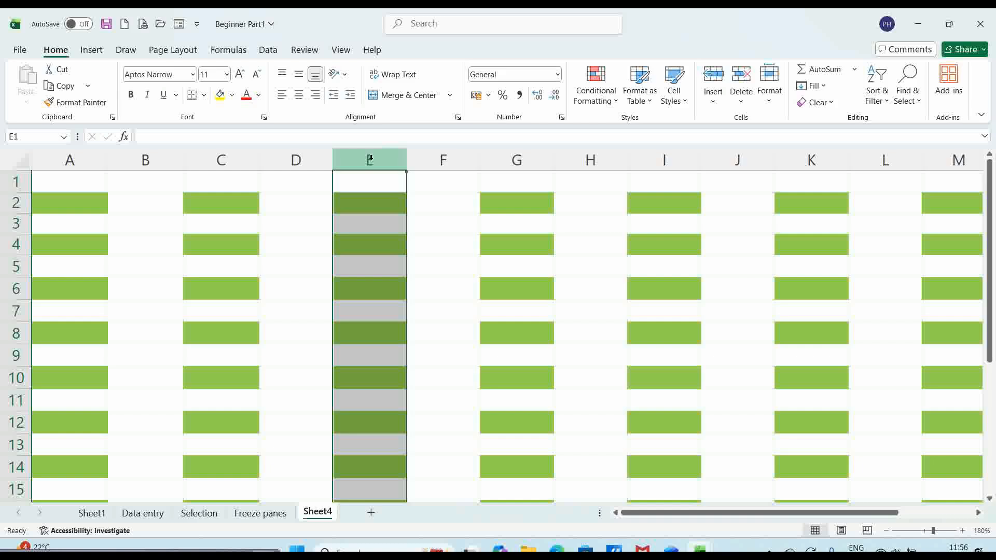
{"action": "key", "text": "ctrl+shift+plus"}
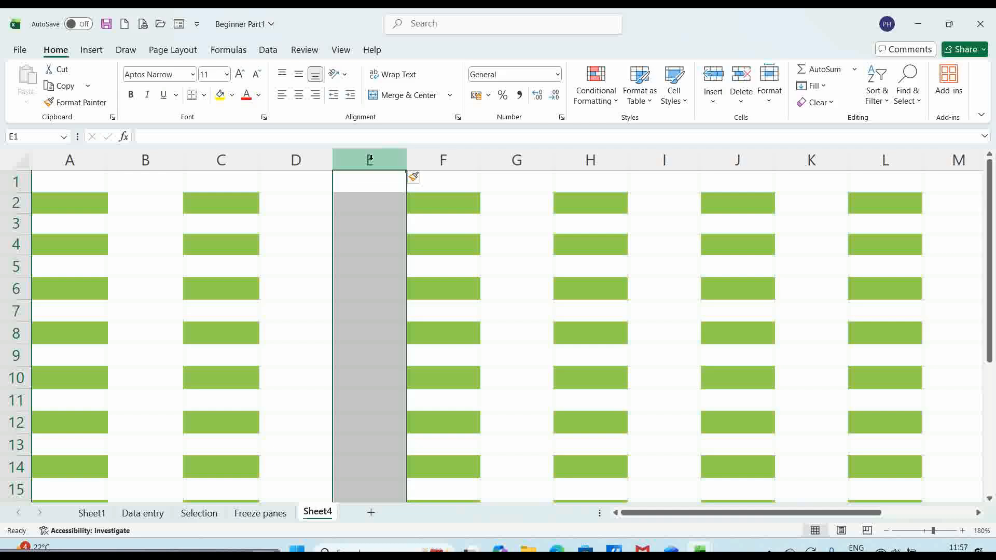
{"action": "key", "text": "ctrl+shift+plus"}
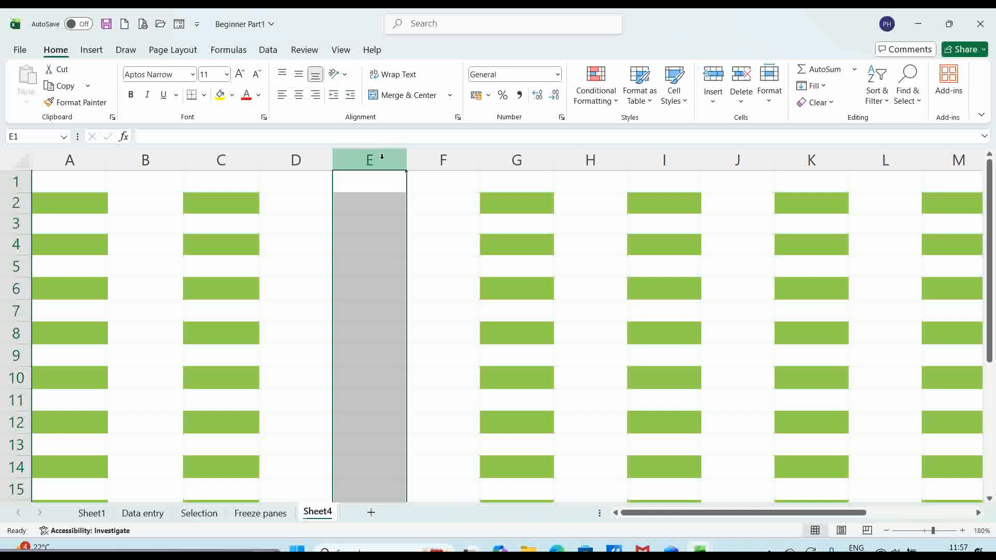
{"action": "key", "text": "shift+Right"}
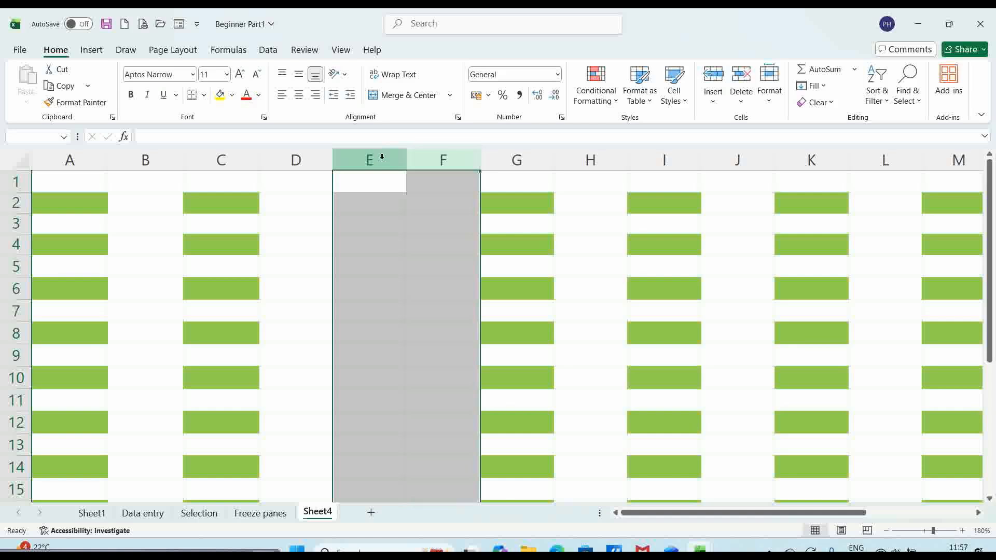
{"action": "key", "text": "ctrl+shift+plus"}
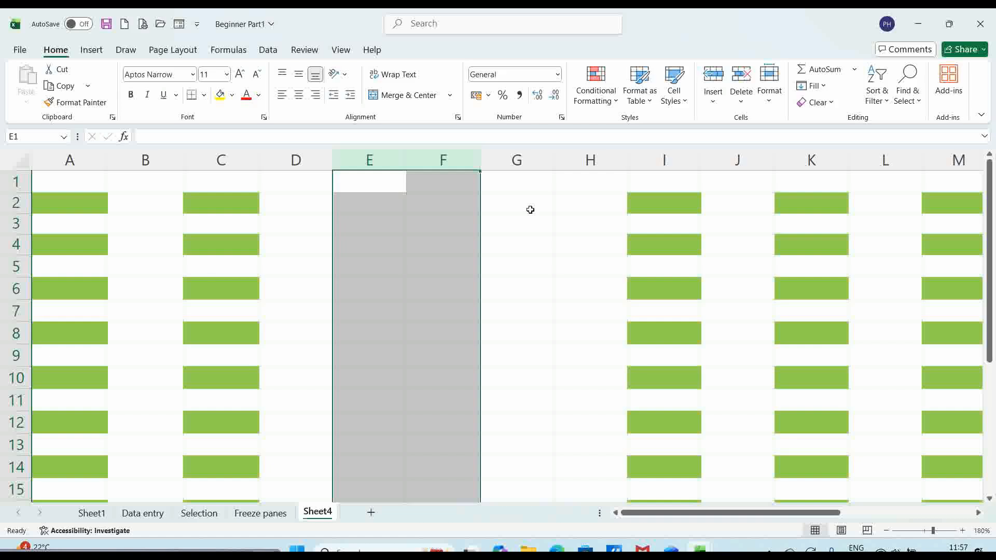
{"action": "key", "text": "ctrl+z"}
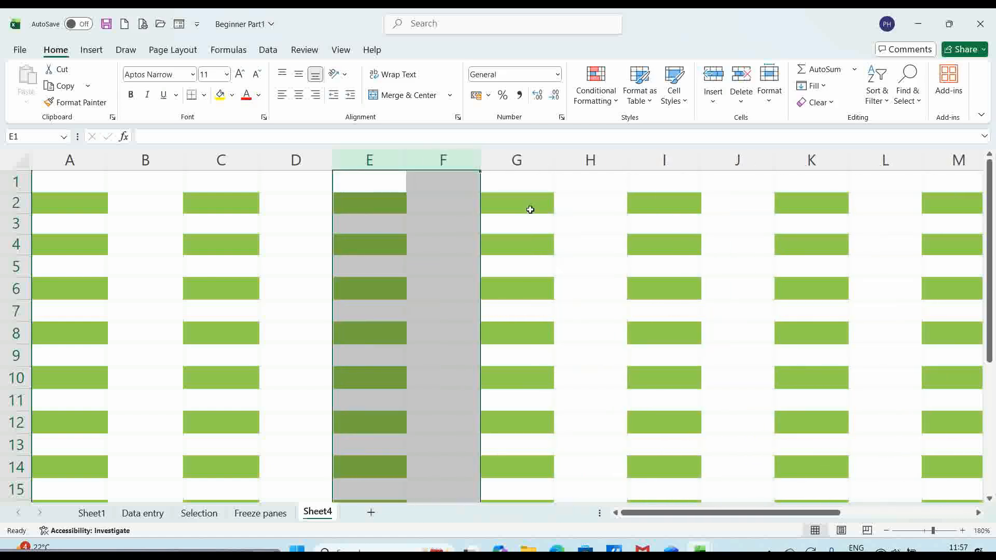
{"action": "left_click", "coordinate": [454, 217]}
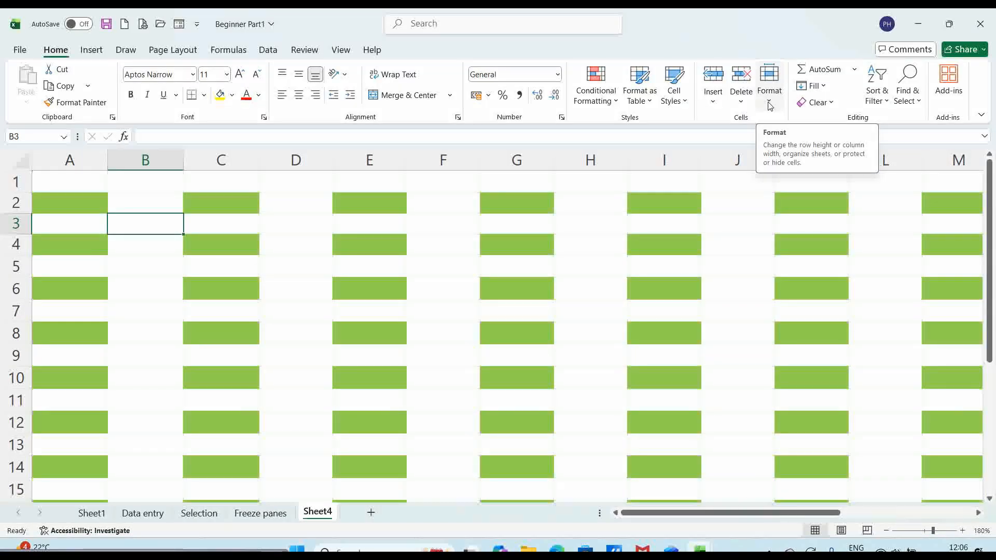
- Review the Format > Hide & Unhide options, then select column B and open its right-click menu
{"action": "left_click", "coordinate": [770, 106]}
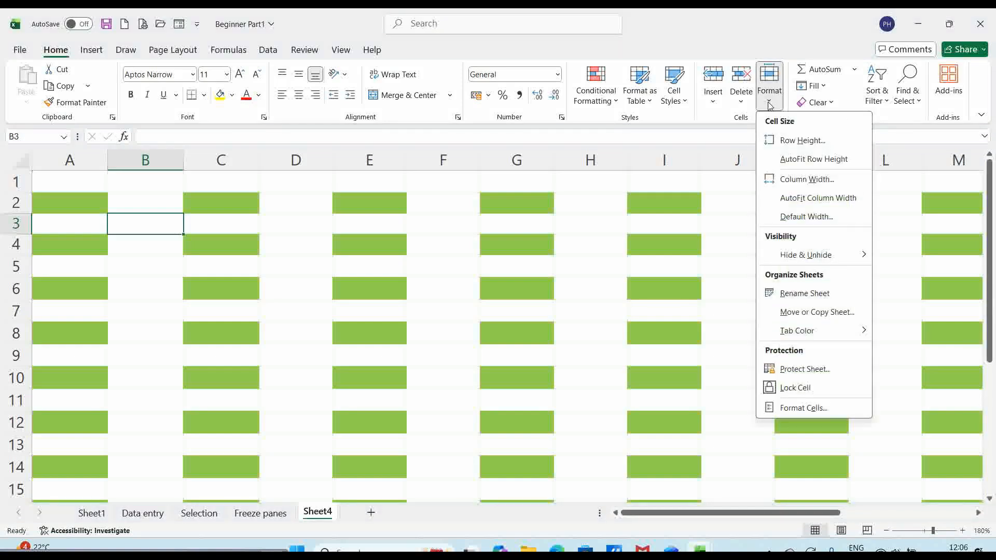
{"action": "mouse_move", "coordinate": [796, 259]}
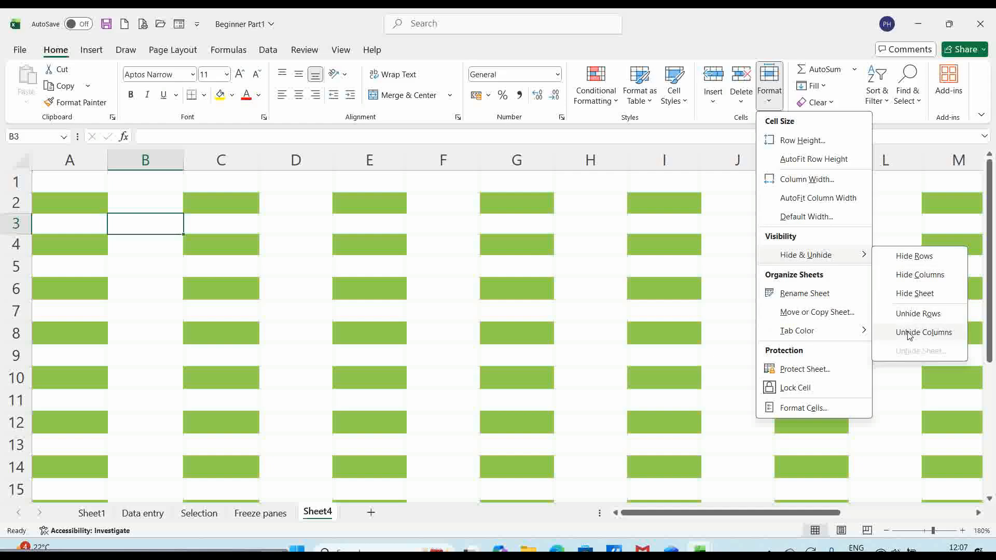
{"action": "left_click", "coordinate": [134, 220]}
{"action": "left_click", "coordinate": [143, 155]}
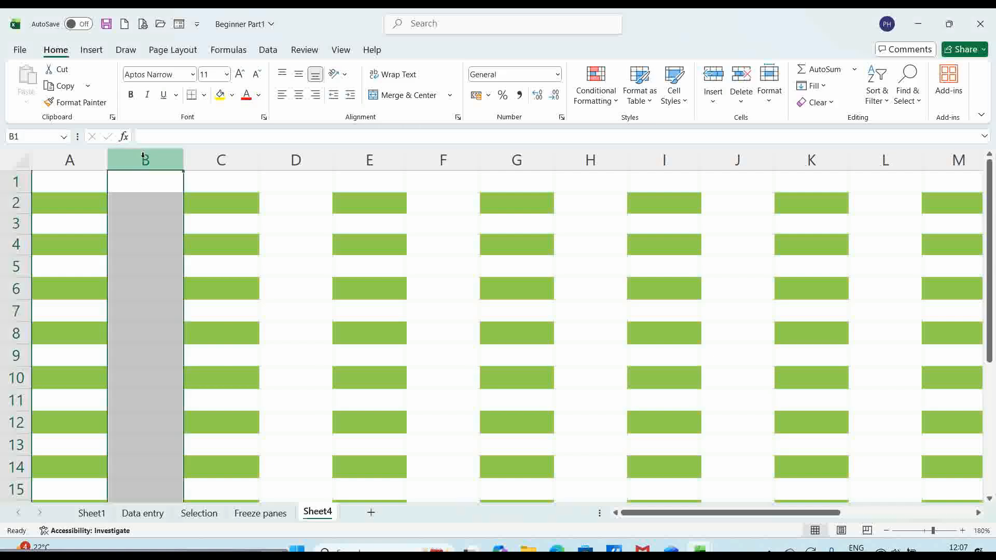
{"action": "right_click", "coordinate": [143, 157]}
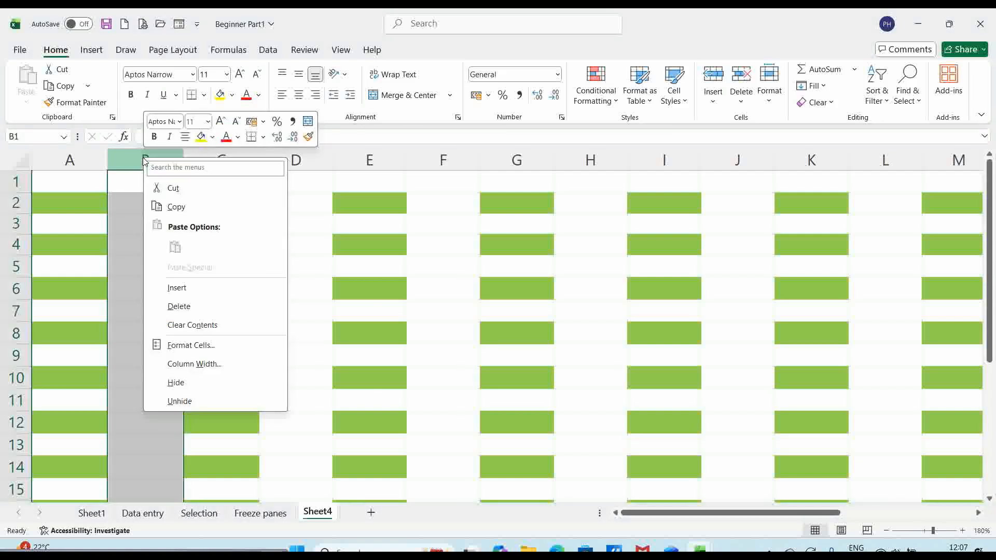
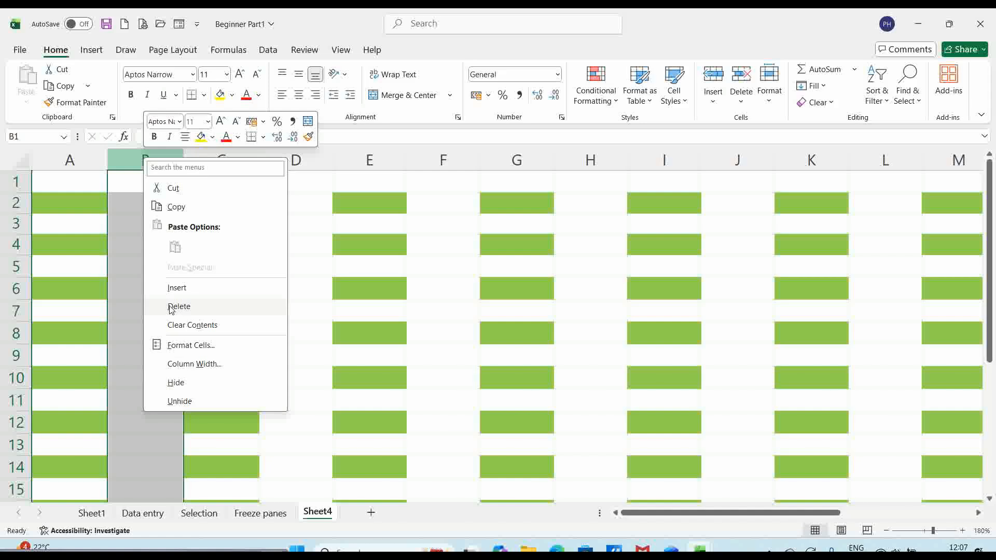
- Hide column B with Ctrl+0, then unhide it by resizing columns A through C
{"action": "key", "text": "Escape"}
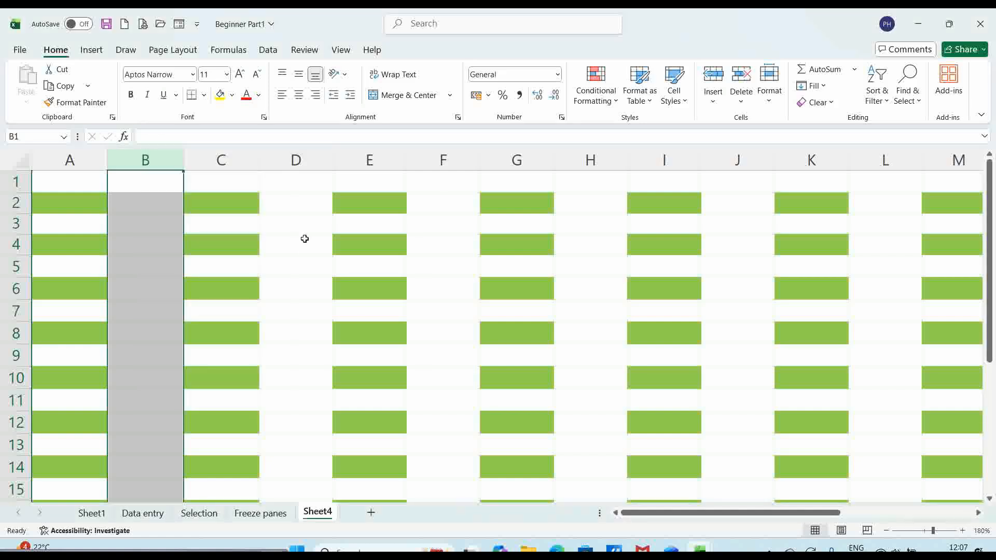
{"action": "key", "text": "ctrl+0"}
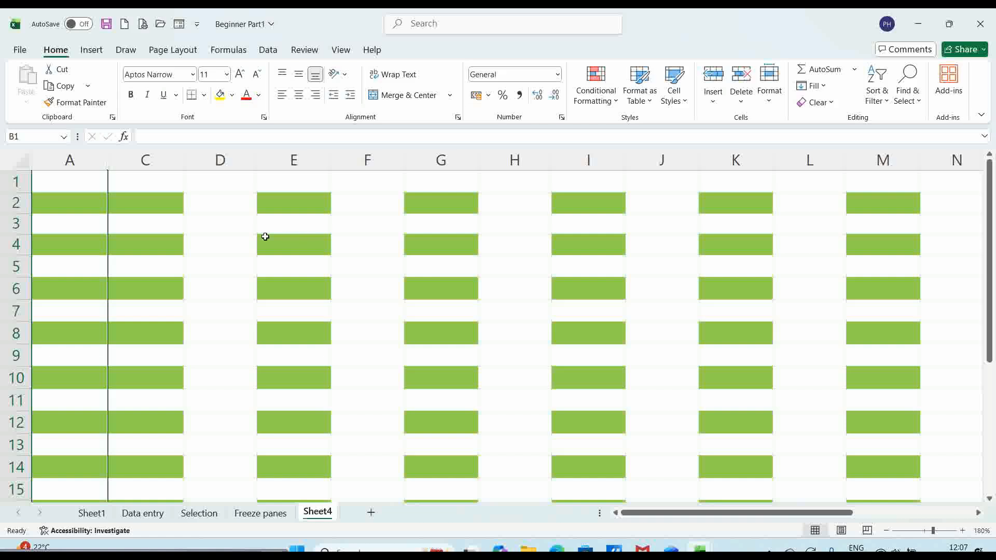
{"action": "left_click", "coordinate": [83, 154]}
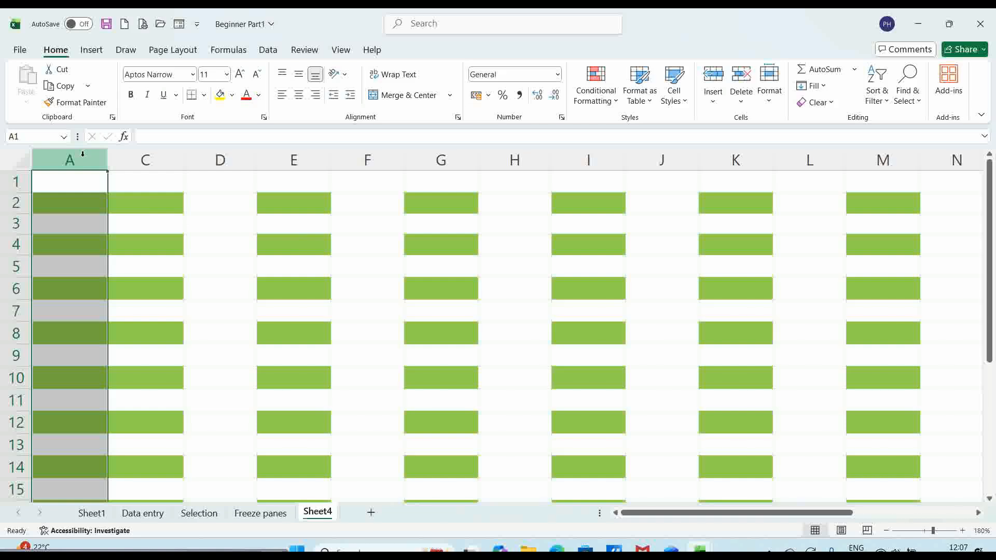
{"action": "left_click_drag", "start_coordinate": [82, 154], "coordinate": [155, 156]}
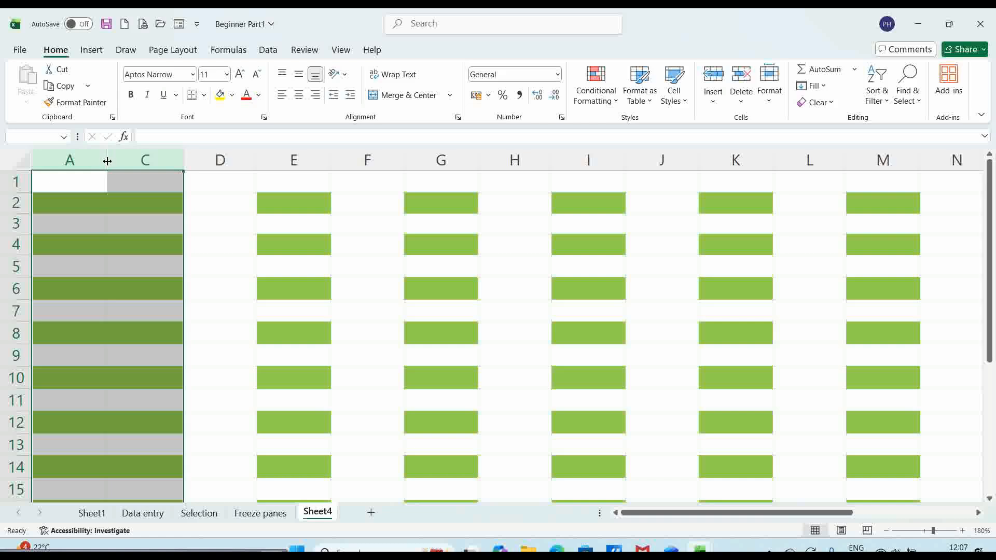
{"action": "left_click_drag", "start_coordinate": [108, 161], "coordinate": [185, 157]}
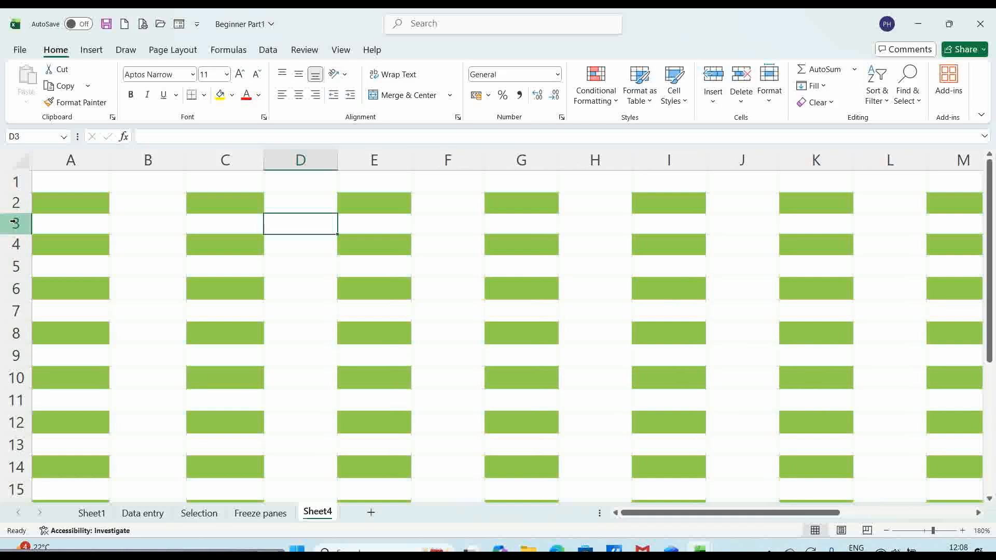
- Hide row 3 with Ctrl+9, then unhide it by resizing rows 2 to 4
{"action": "left_click", "coordinate": [14, 222]}
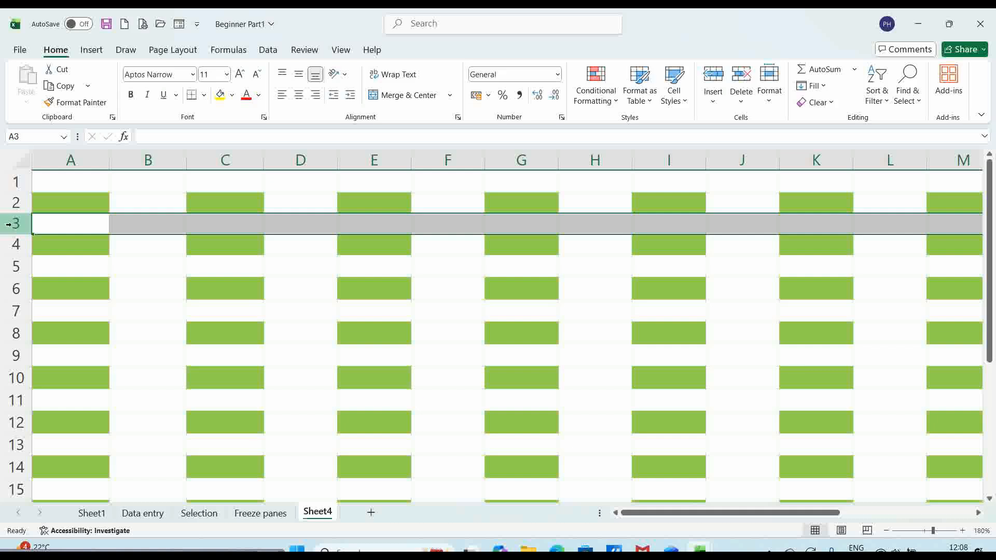
{"action": "key", "text": "ctrl+9"}
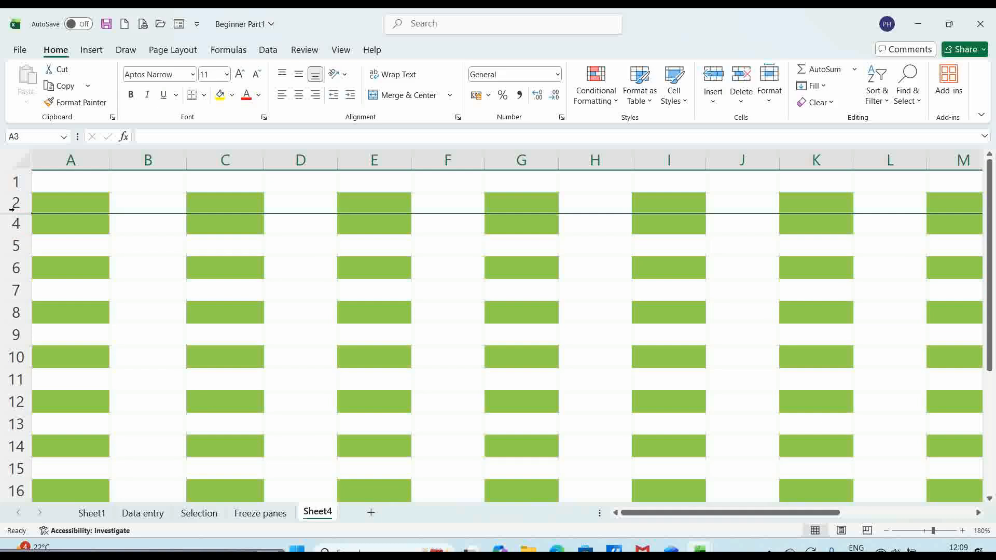
{"action": "left_click", "coordinate": [13, 202]}
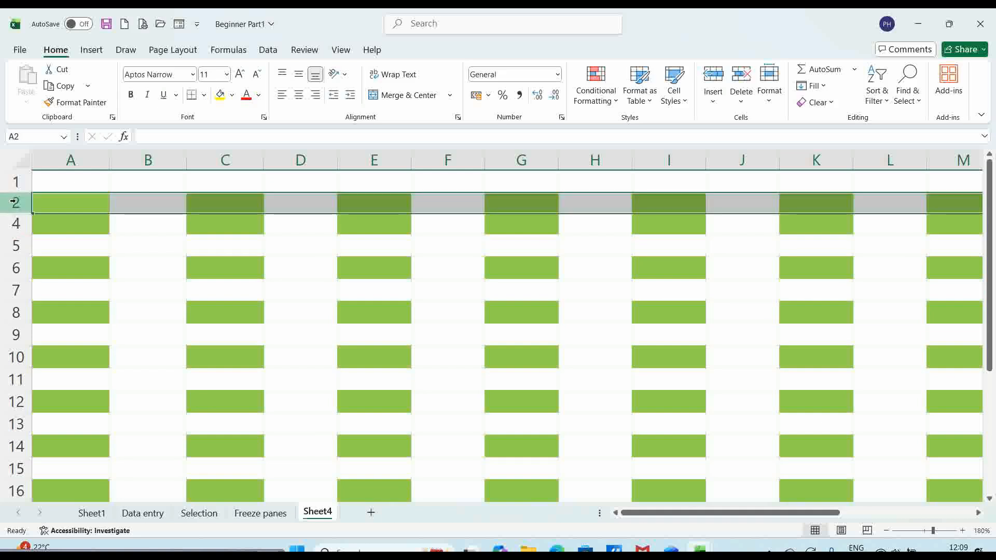
{"action": "left_click_drag", "start_coordinate": [13, 202], "coordinate": [15, 223]}
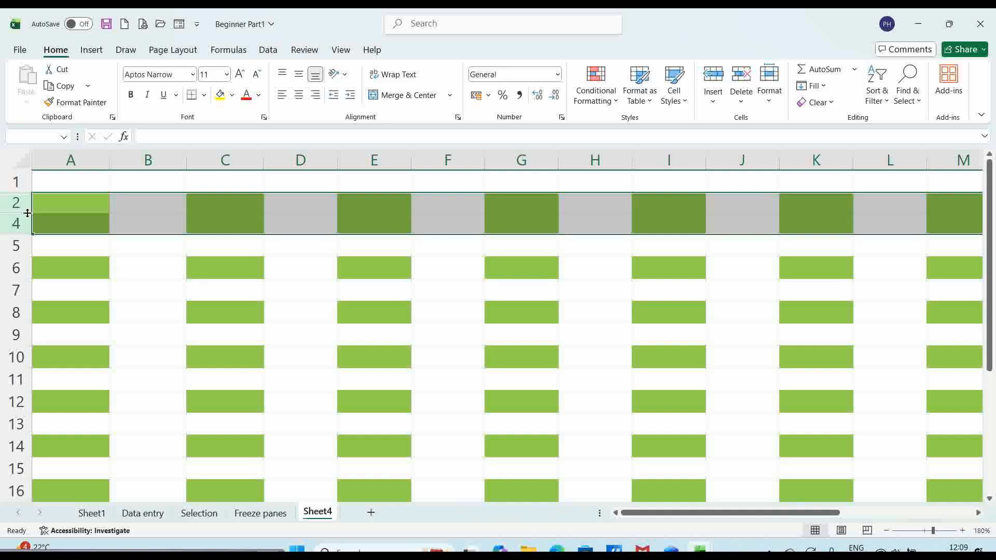
{"action": "left_click_drag", "start_coordinate": [28, 214], "coordinate": [29, 221]}
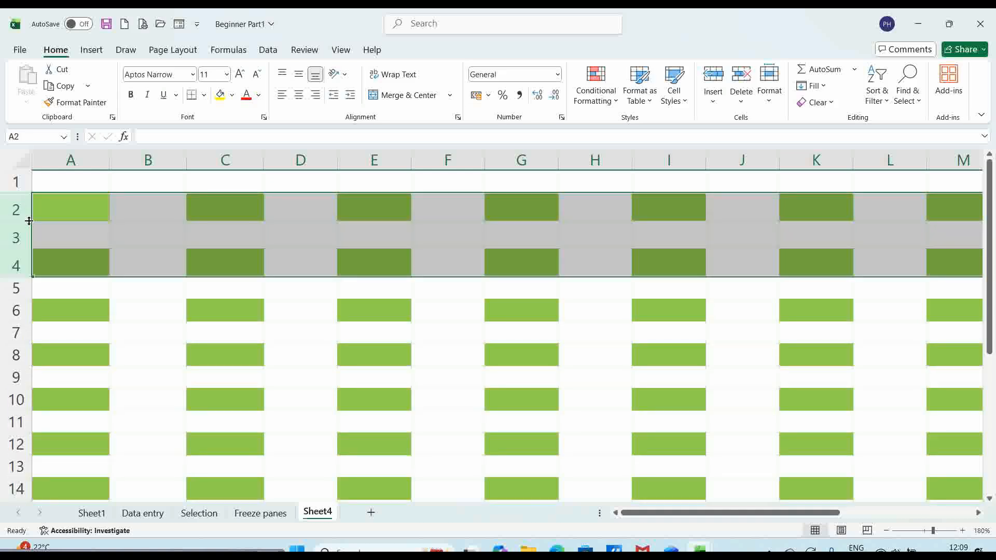
{"action": "left_click", "coordinate": [69, 231]}
- Hide rows 2, 4 and 10 one at a time with Ctrl+9
{"action": "left_click", "coordinate": [16, 208]}
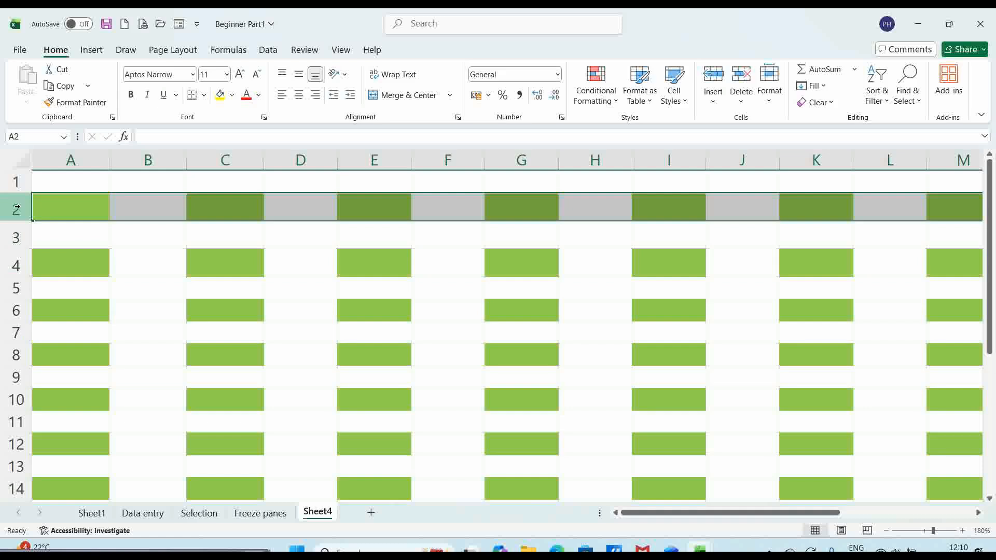
{"action": "key", "text": "ctrl+9"}
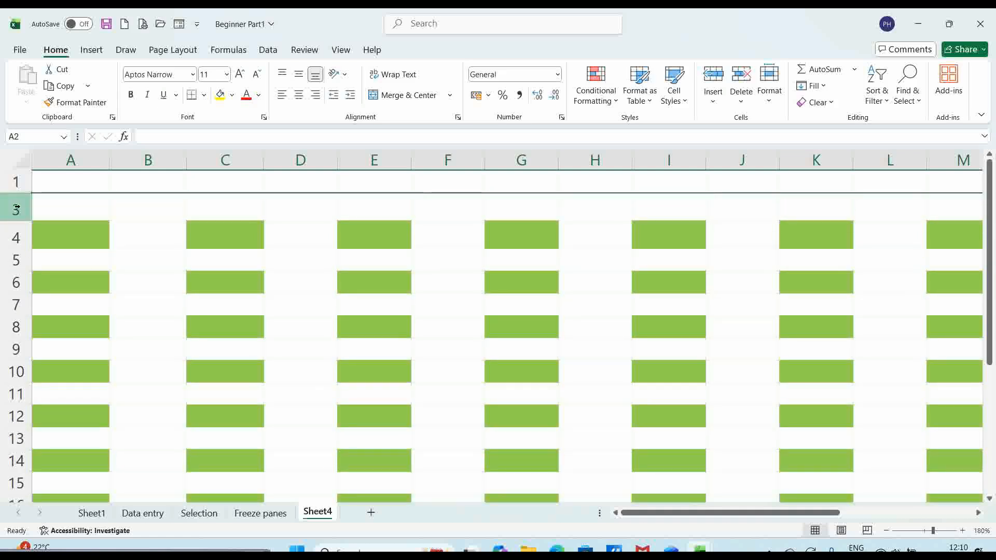
{"action": "left_click", "coordinate": [16, 238]}
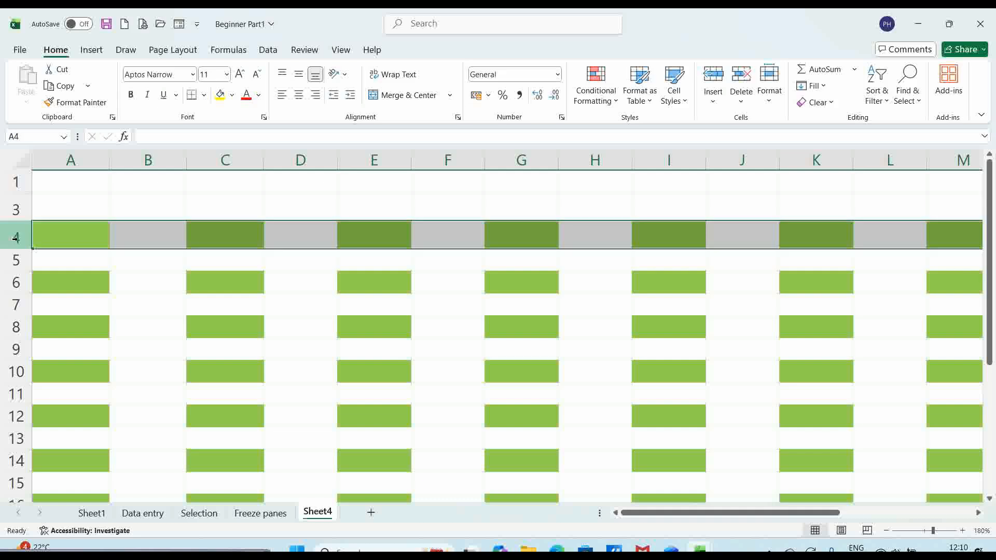
{"action": "key", "text": "ctrl+9"}
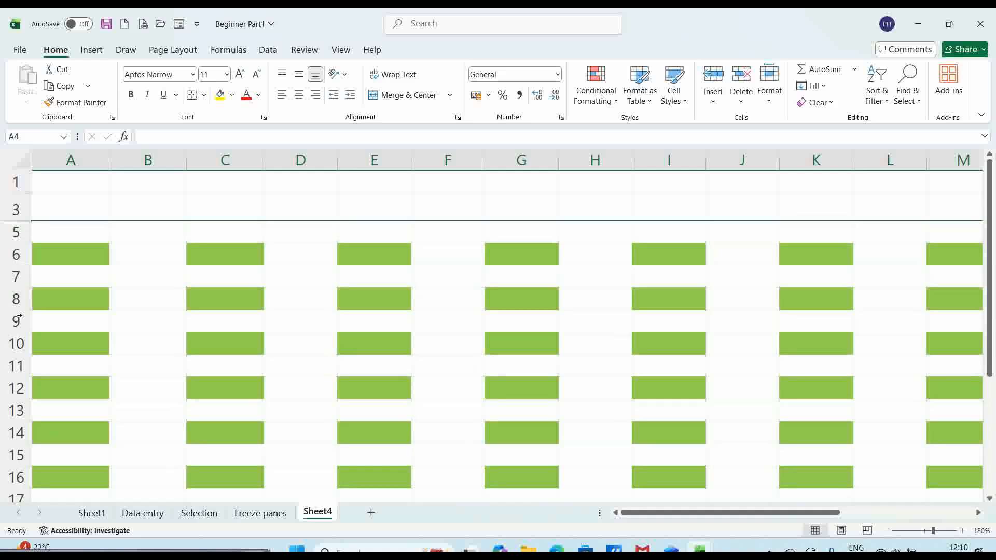
{"action": "left_click", "coordinate": [19, 345]}
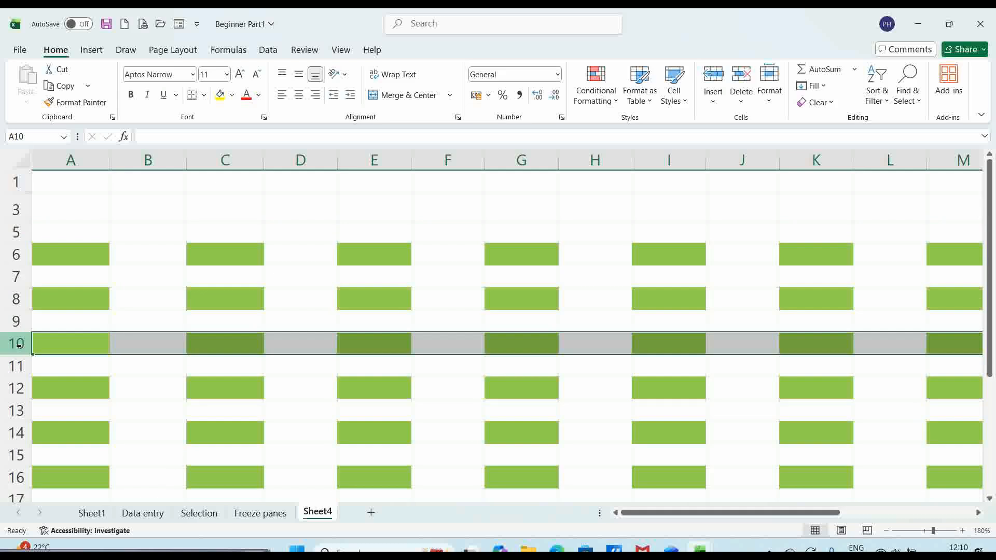
{"action": "key", "text": "ctrl+9"}
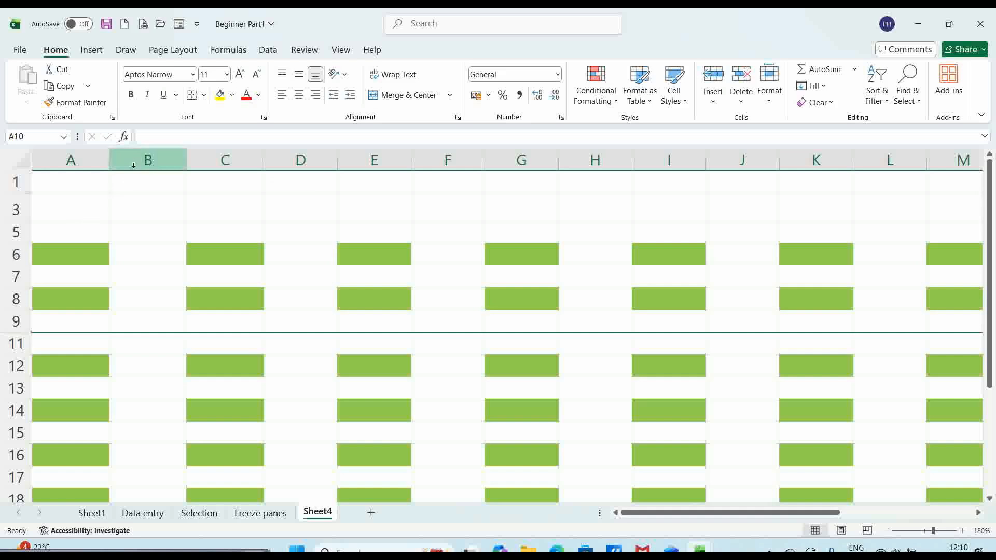
- Hide columns C, G and J with Ctrl+0, then select the entire sheet
{"action": "left_click", "coordinate": [154, 157]}
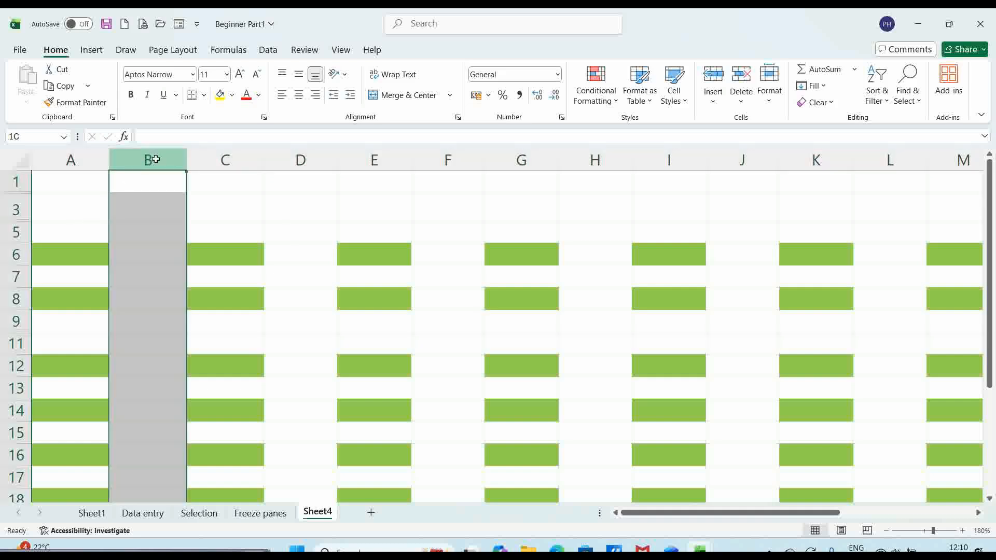
{"action": "left_click", "coordinate": [231, 156]}
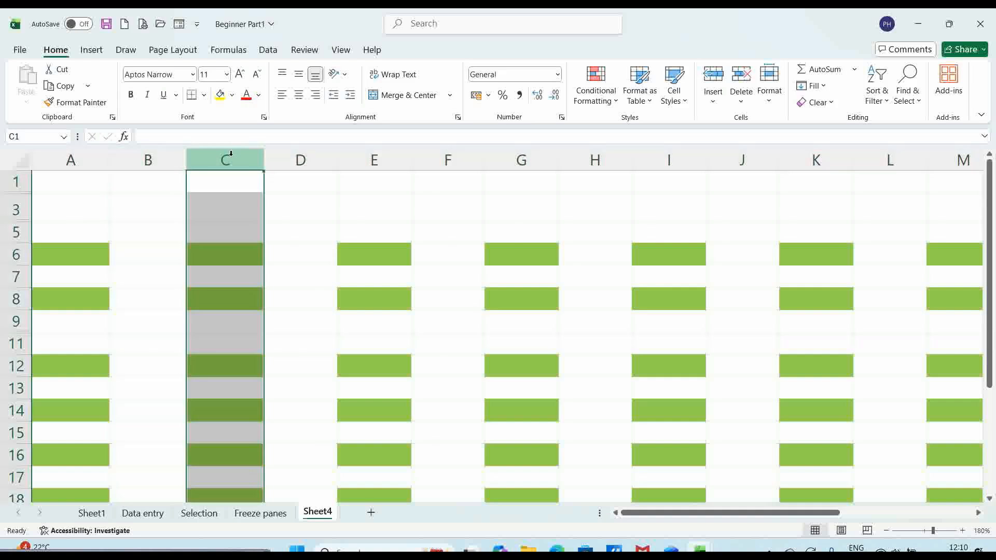
{"action": "key", "text": "ctrl+0"}
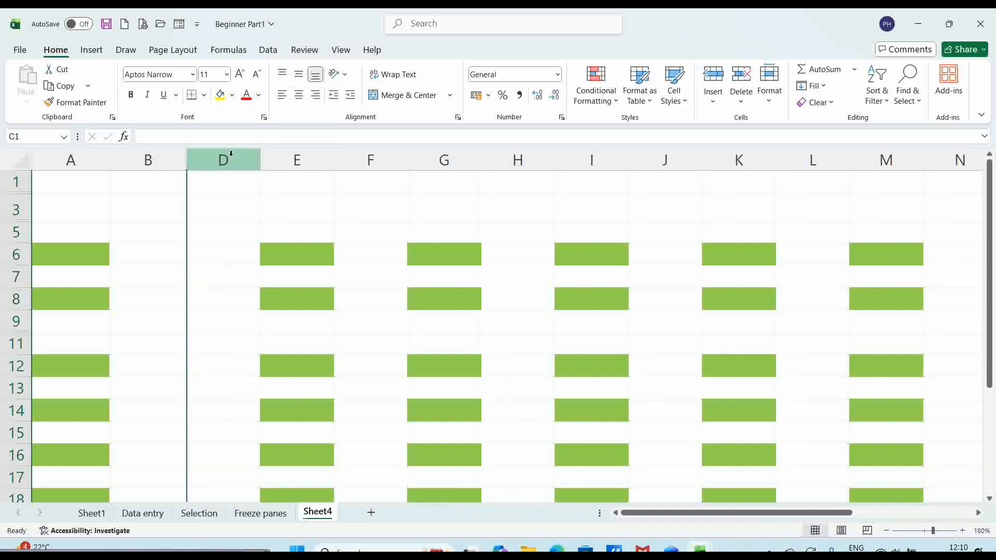
{"action": "left_click", "coordinate": [442, 156]}
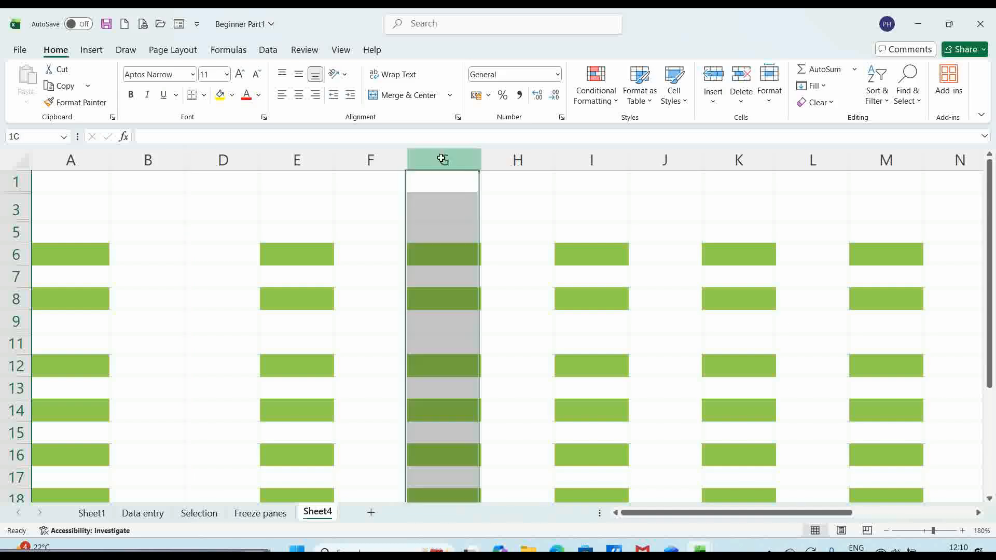
{"action": "key", "text": "ctrl+0"}
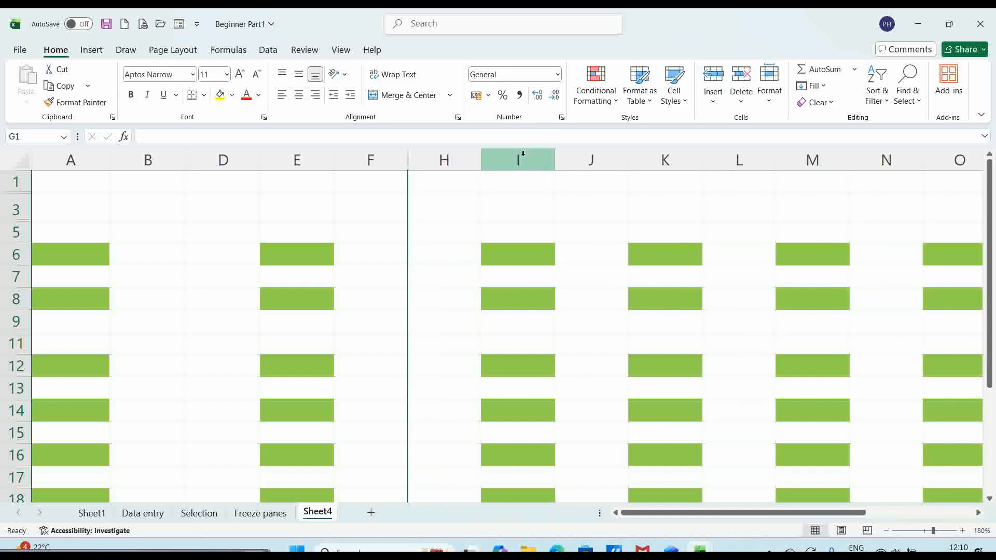
{"action": "left_click", "coordinate": [601, 161]}
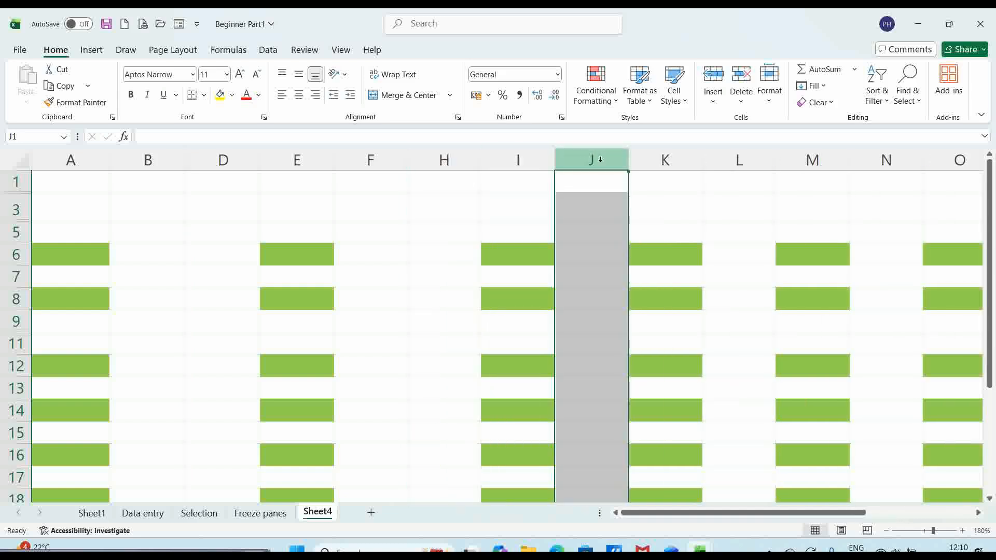
{"action": "key", "text": "ctrl+0"}
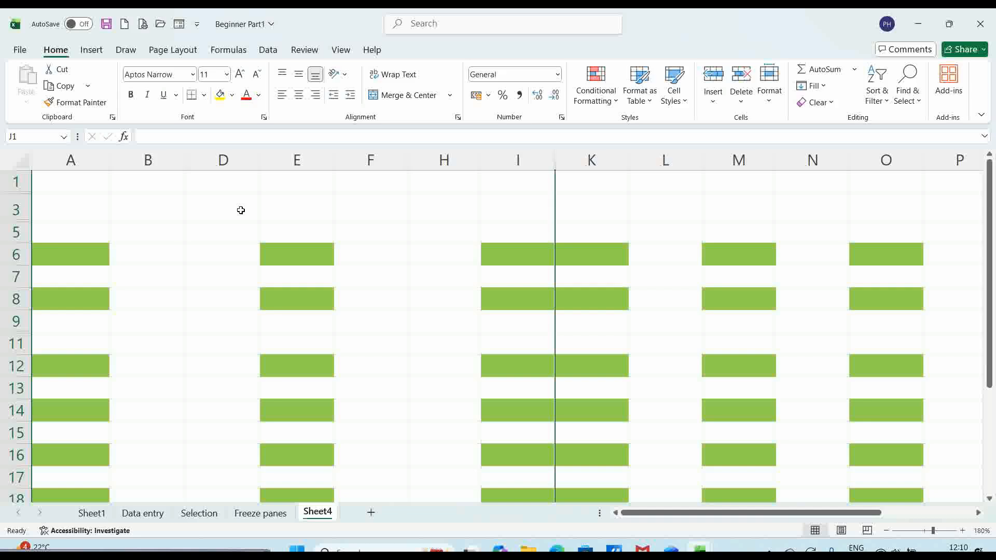
{"action": "left_click", "coordinate": [16, 156]}
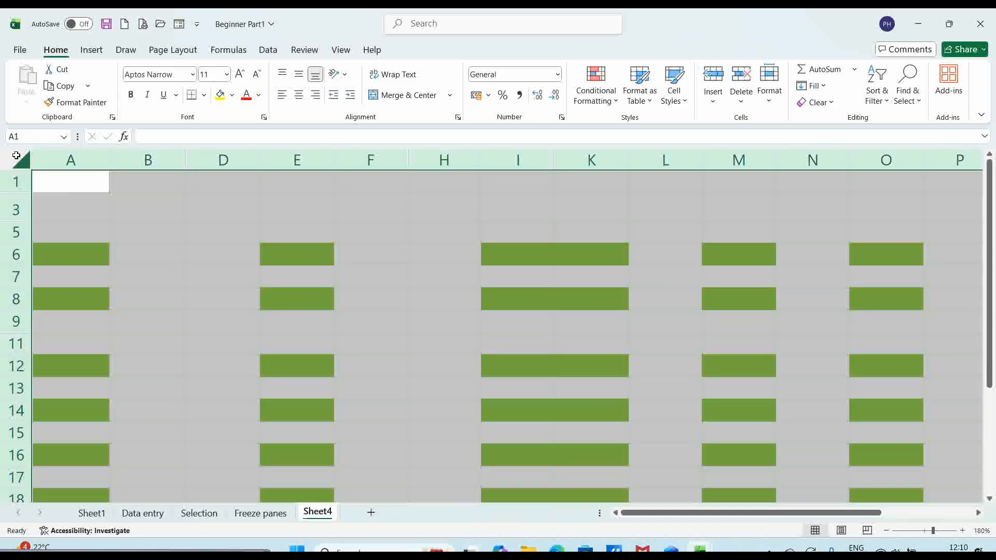
- Select the whole sheet and unhide all hidden columns and rows from the right-click menus
{"action": "left_click", "coordinate": [169, 157]}
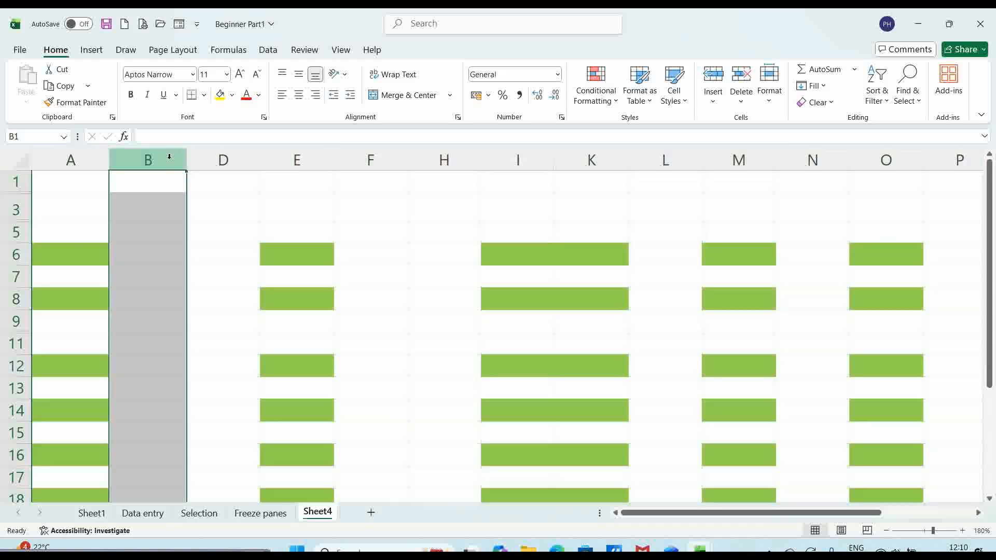
{"action": "right_click", "coordinate": [170, 160]}
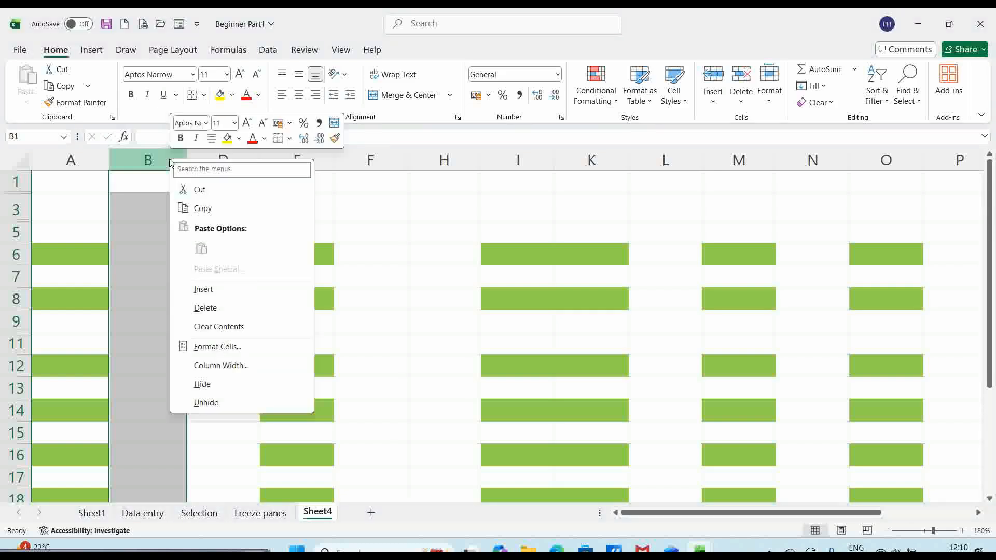
{"action": "left_click", "coordinate": [73, 202]}
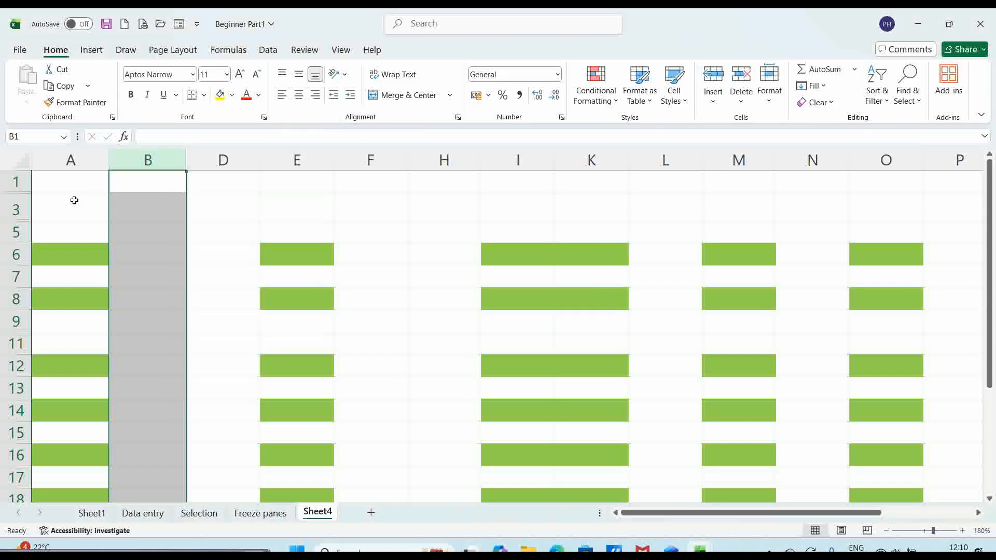
{"action": "left_click", "coordinate": [17, 158]}
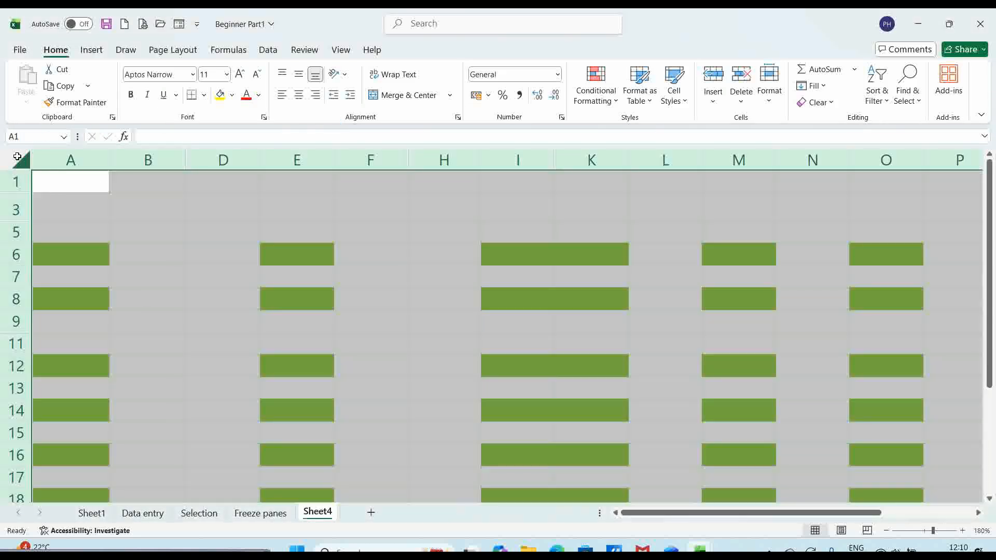
{"action": "right_click", "coordinate": [125, 160]}
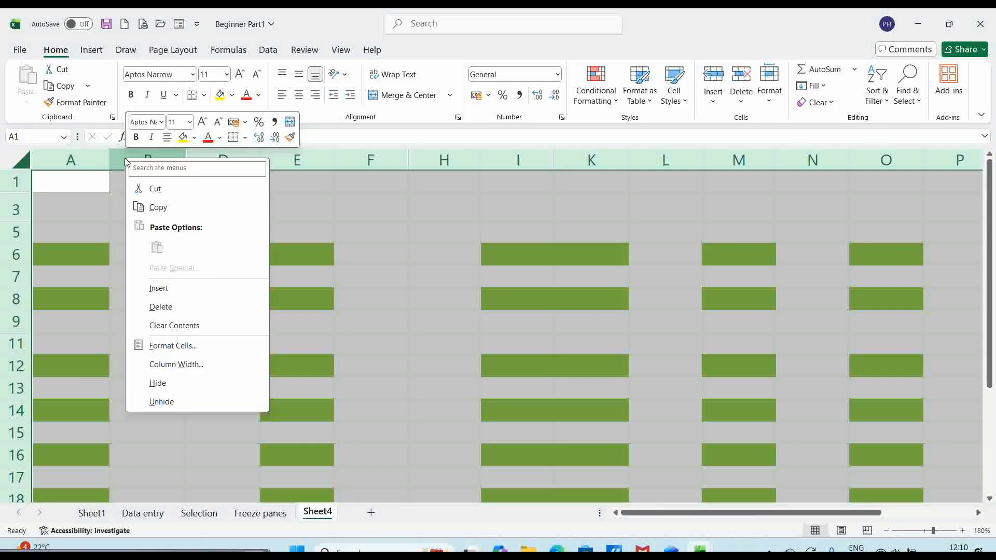
{"action": "left_click", "coordinate": [157, 402]}
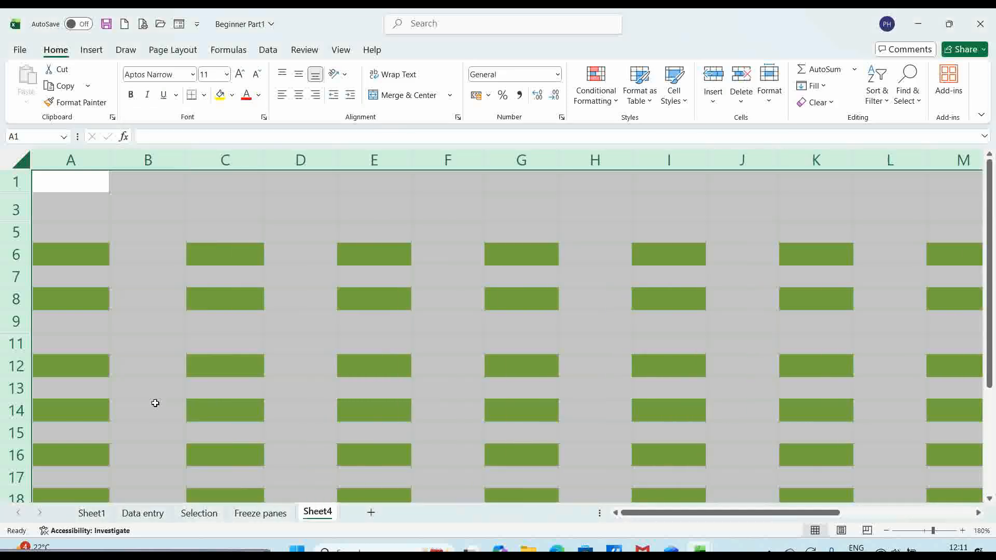
{"action": "right_click", "coordinate": [9, 202]}
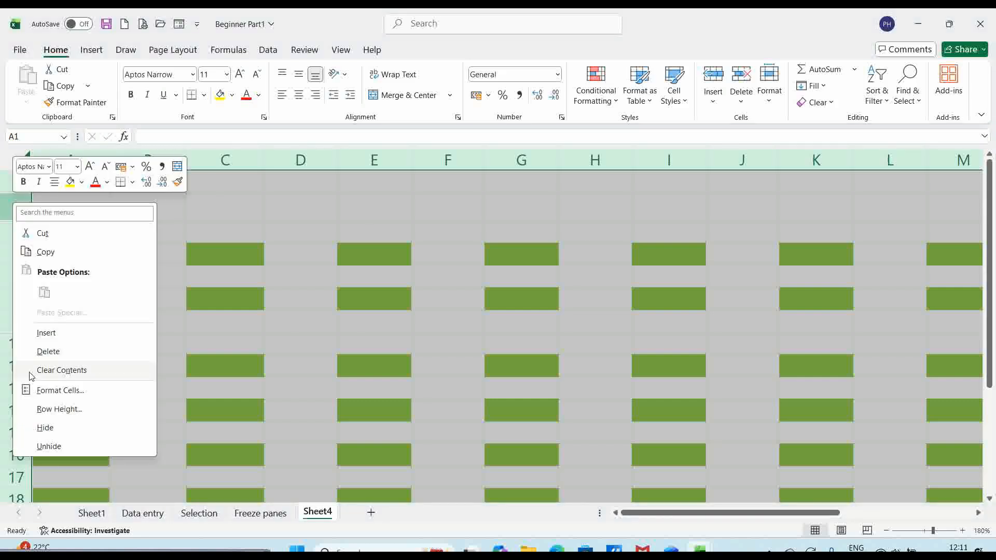
{"action": "left_click", "coordinate": [49, 447]}
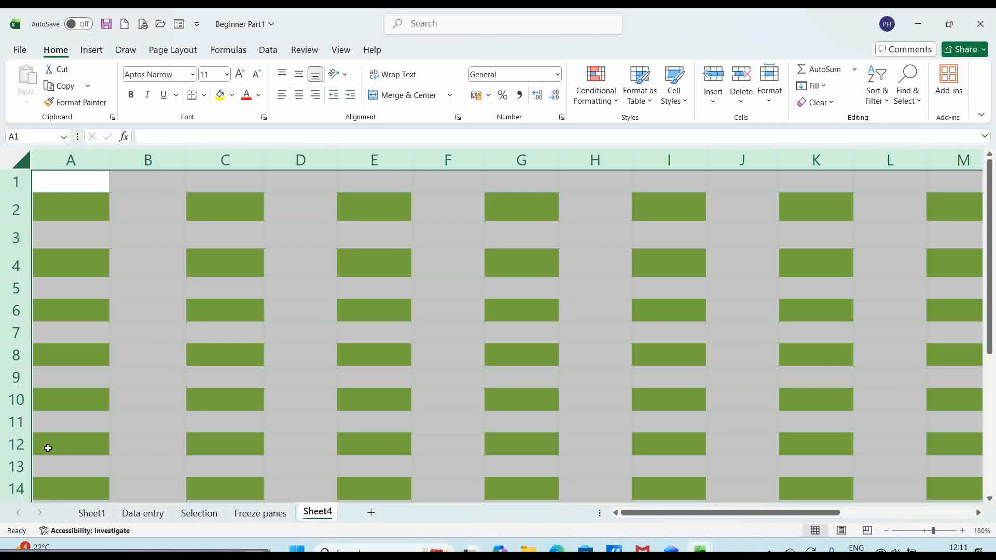
{"action": "left_click", "coordinate": [140, 410]}
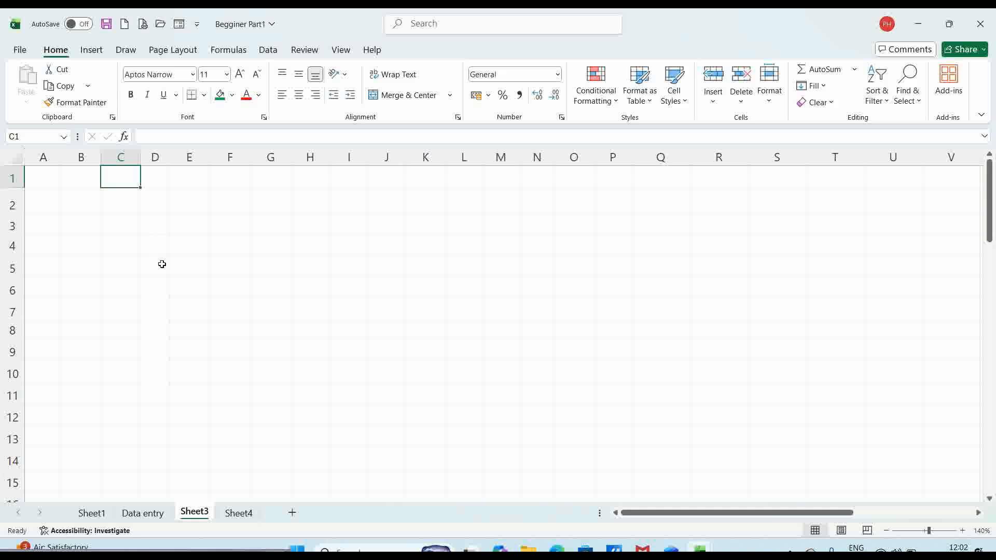
- Enter the heading Data in C1 and fill C1 green
{"action": "type", "text": "Dis"}
{"action": "key", "text": "BackSpace"}
{"action": "key", "text": "BackSpace"}
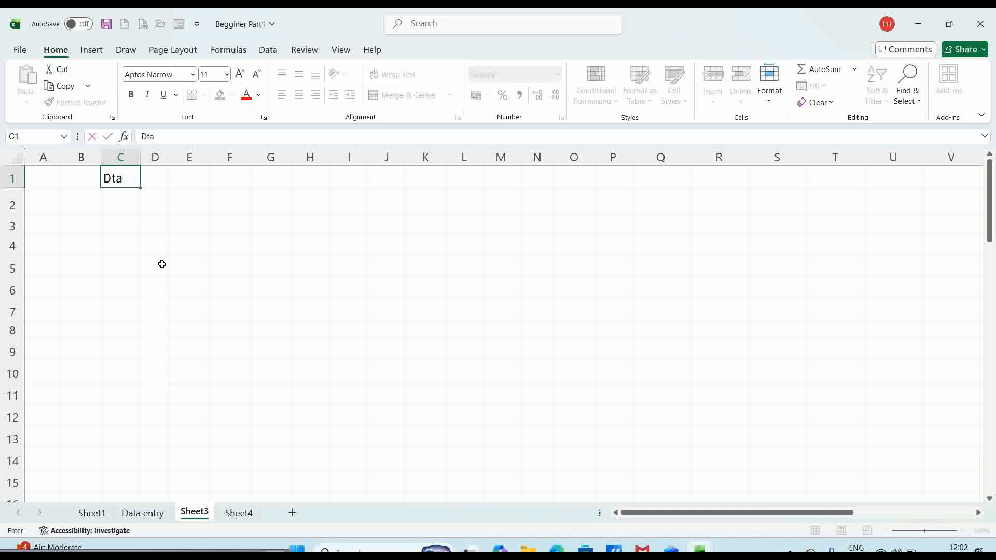
{"action": "type", "text": "ata"}
{"action": "key", "text": "Return"}
{"action": "key", "text": "Up"}
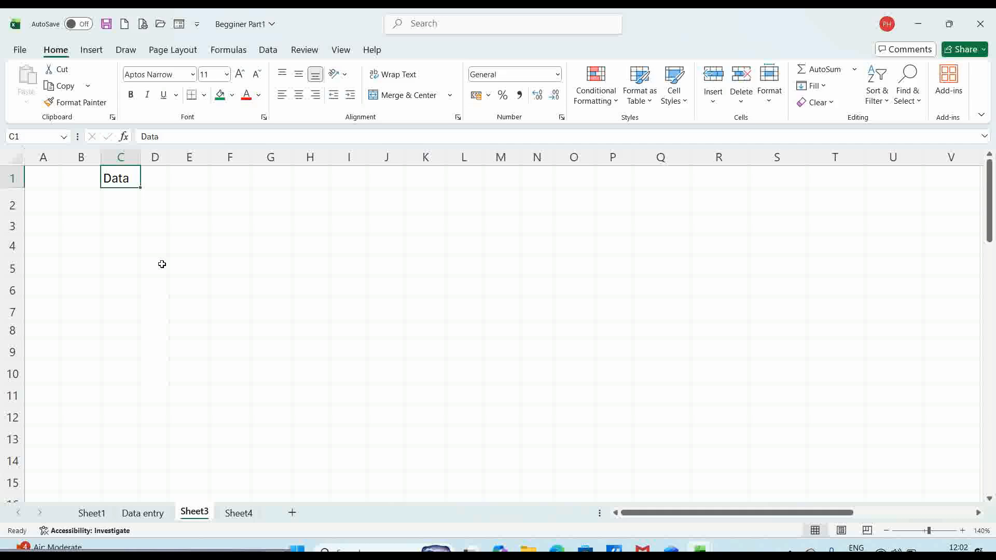
{"action": "left_click", "coordinate": [220, 96]}
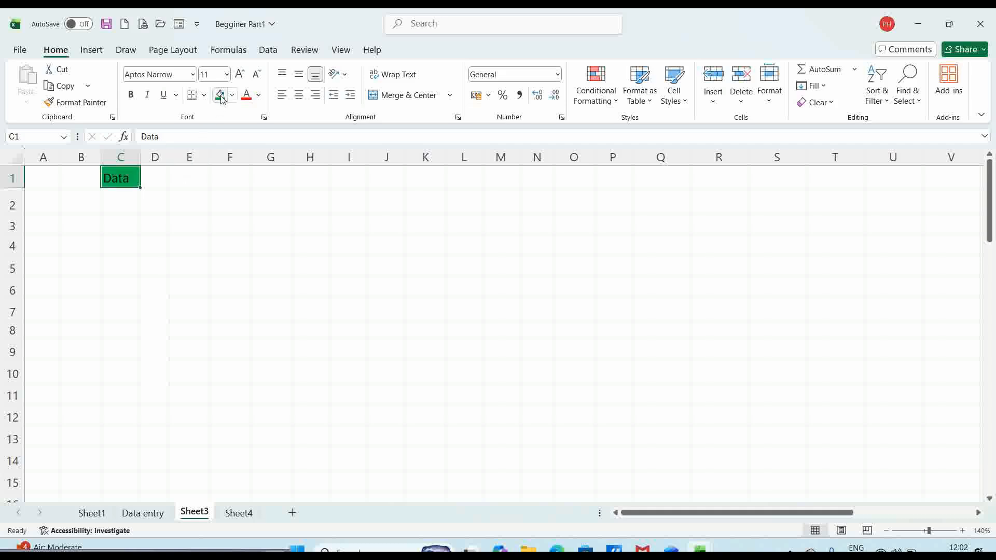
- Fill D3:M3 and B6:B15 green, selecting each with Shift+arrow keys
{"action": "left_click", "coordinate": [156, 224]}
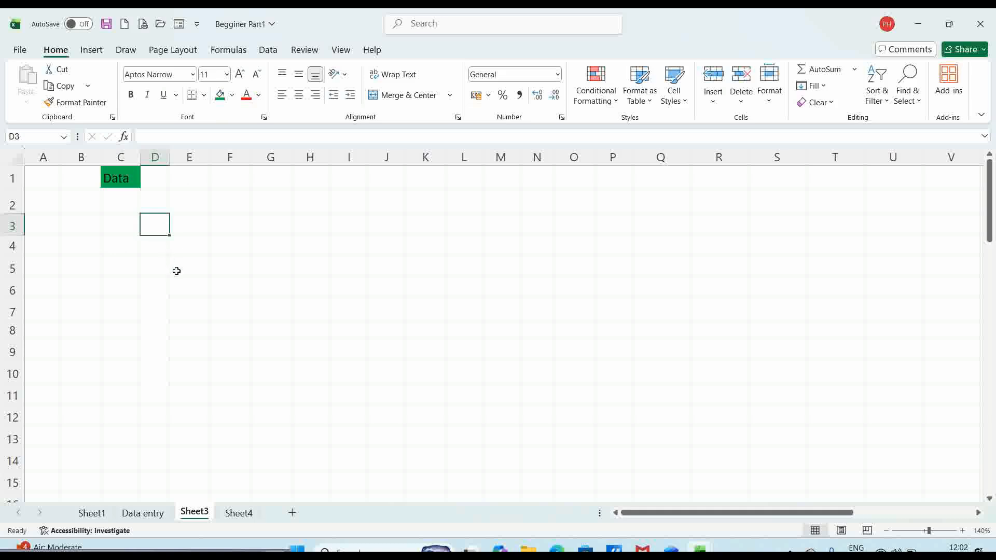
{"action": "key", "text": "shift+Right"}
{"action": "key", "text": "shift+Right"}
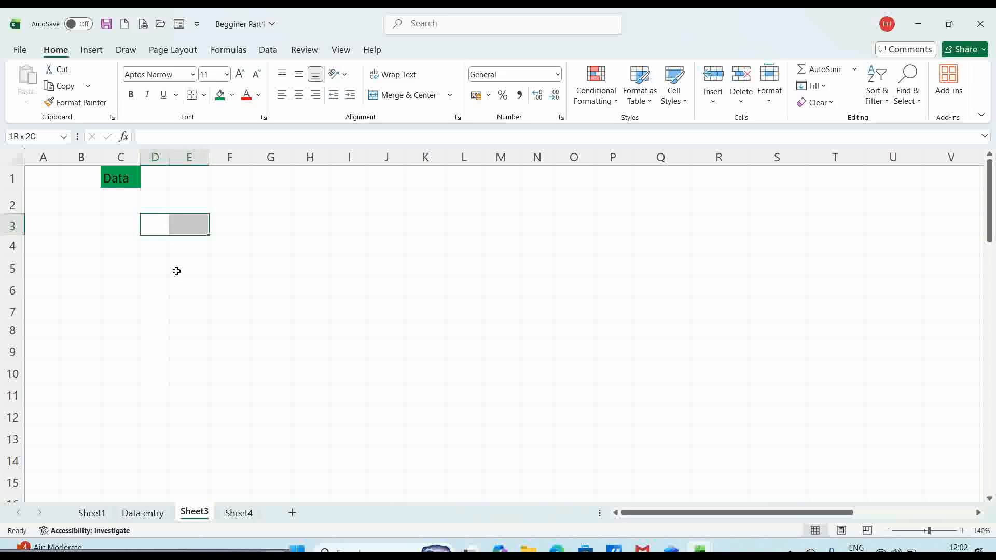
{"action": "key", "text": "shift+Right"}
{"action": "key", "text": "shift+Right"}
{"action": "key", "text": "shift+Right"}
{"action": "key", "text": "shift+Right"}
{"action": "key", "text": "shift+Right"}
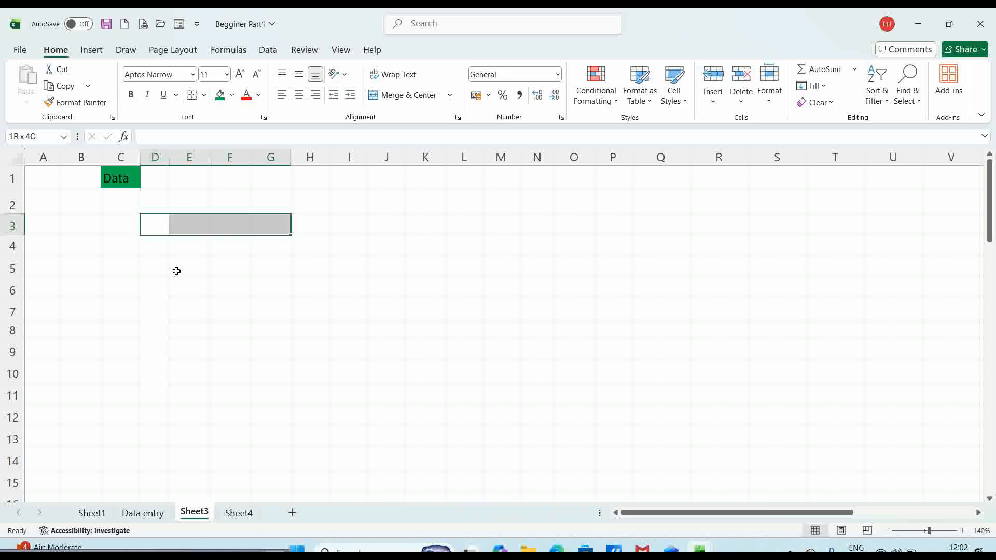
{"action": "key", "text": "shift+Right"}
{"action": "key", "text": "shift+Right"}
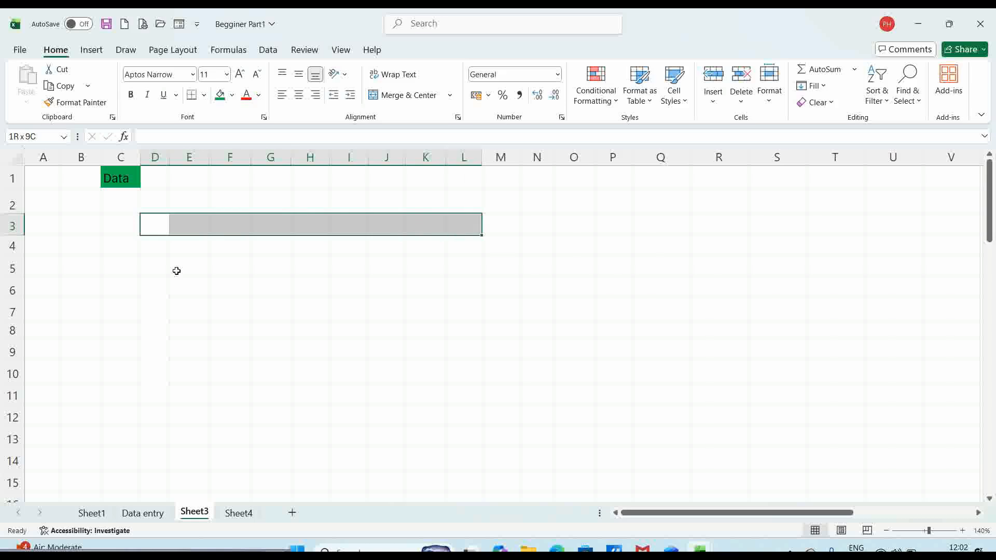
{"action": "left_click", "coordinate": [220, 94]}
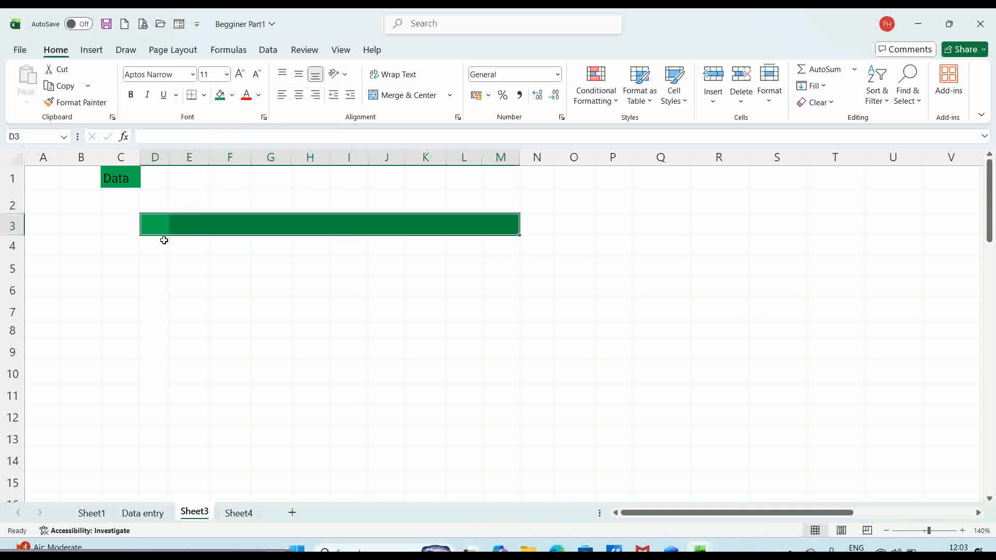
{"action": "left_click", "coordinate": [78, 283]}
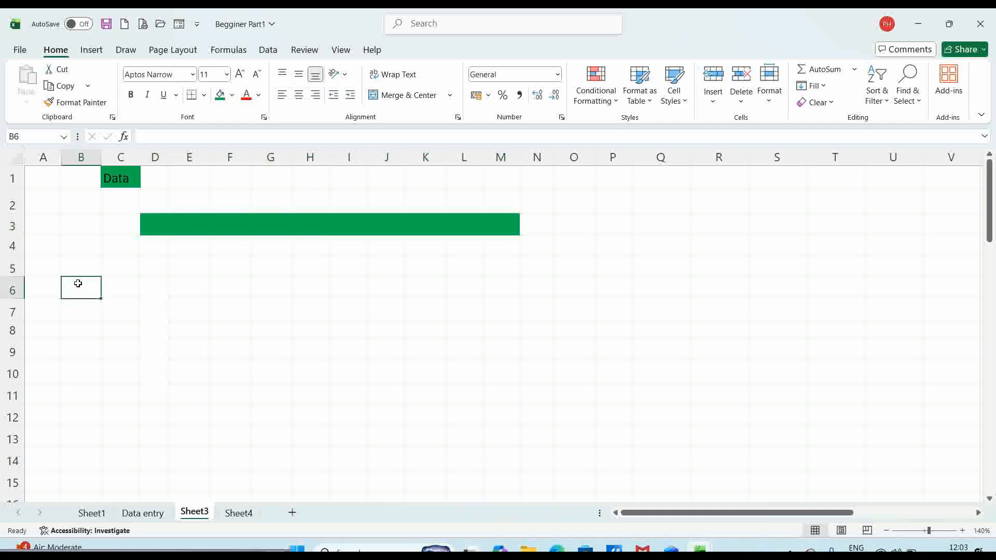
{"action": "key", "text": "shift+Down"}
{"action": "key", "text": "shift+Down"}
{"action": "key", "text": "shift+Down"}
{"action": "key", "text": "shift+Down"}
{"action": "key", "text": "shift+Down"}
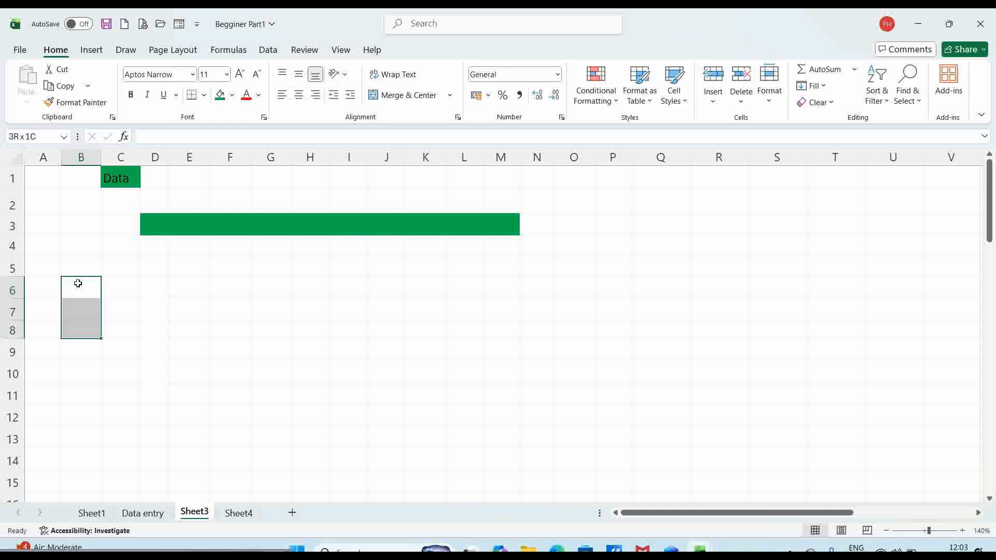
{"action": "key", "text": "shift+Down"}
{"action": "key", "text": "shift+Down"}
{"action": "key", "text": "shift+Down"}
{"action": "key", "text": "shift+Down"}
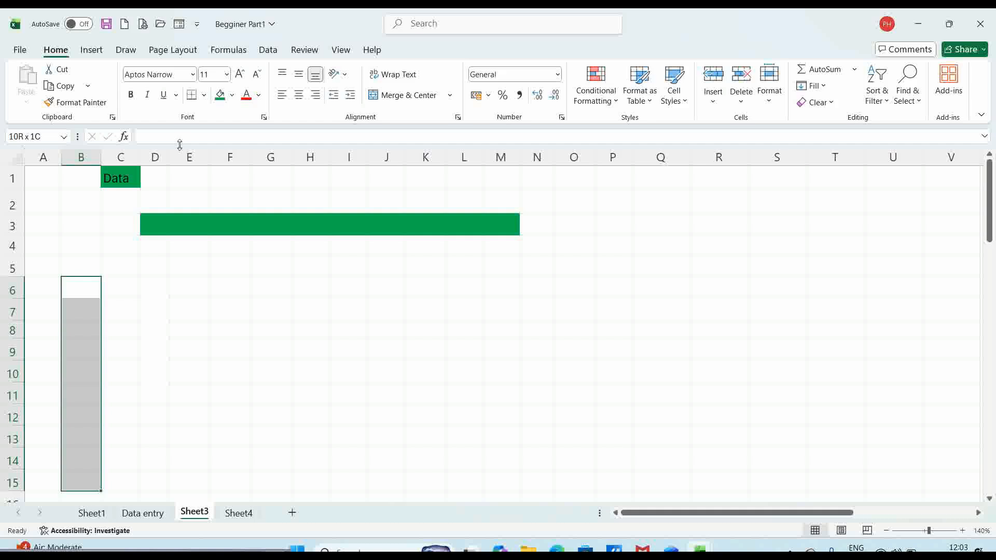
{"action": "left_click", "coordinate": [221, 96]}
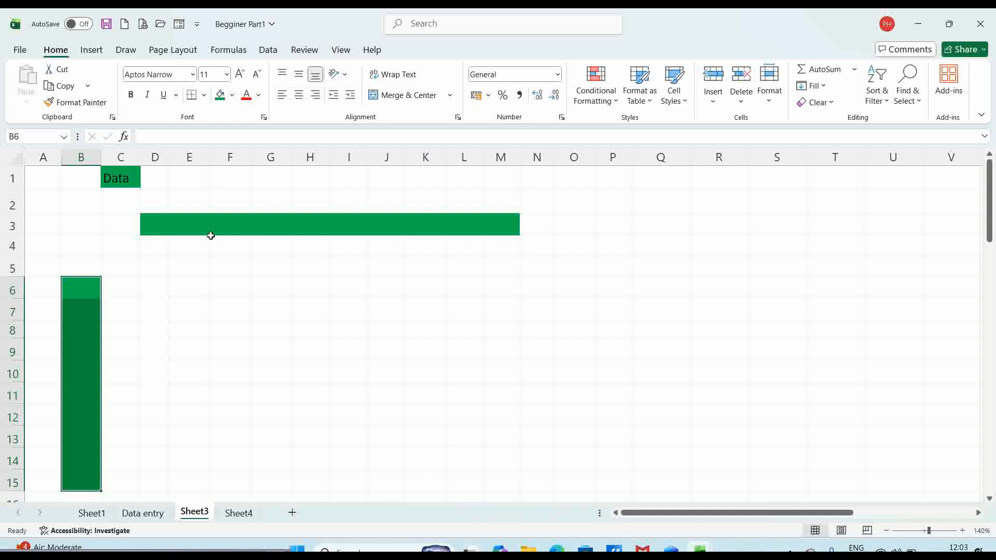
- Fill the block G8:K14 green, then clear the selection
{"action": "left_click", "coordinate": [265, 326]}
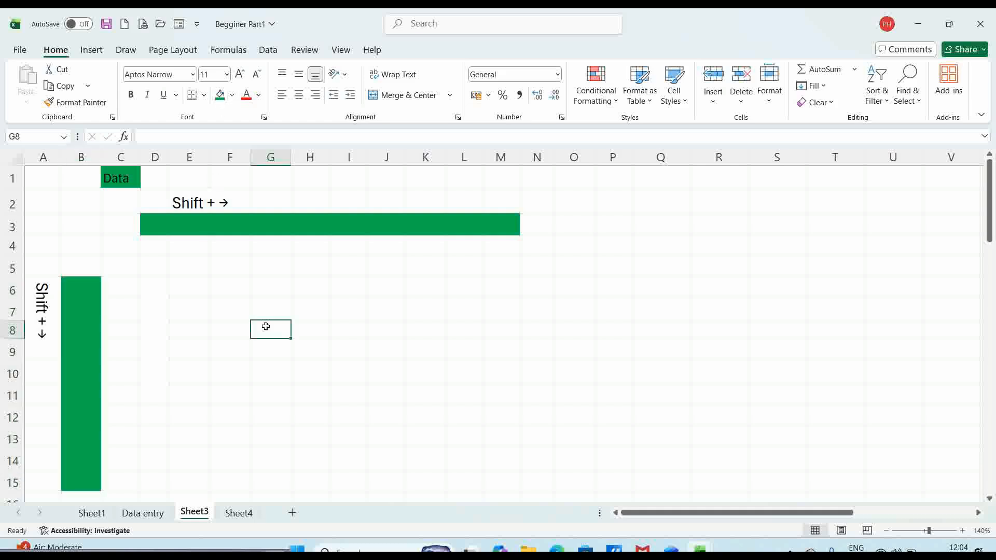
{"action": "key", "text": "shift+Right"}
{"action": "key", "text": "shift+Right"}
{"action": "key", "text": "shift+Right"}
{"action": "key", "text": "shift+Right"}
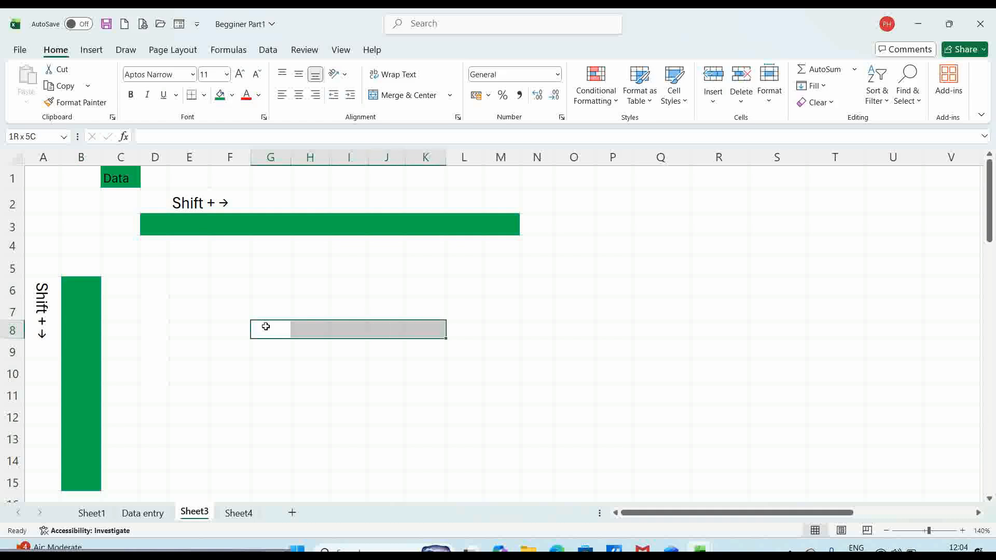
{"action": "key", "text": "shift+Down"}
{"action": "key", "text": "shift+Down"}
{"action": "key", "text": "shift+Down"}
{"action": "key", "text": "shift+Down"}
{"action": "key", "text": "shift+Down"}
{"action": "key", "text": "shift+Down"}
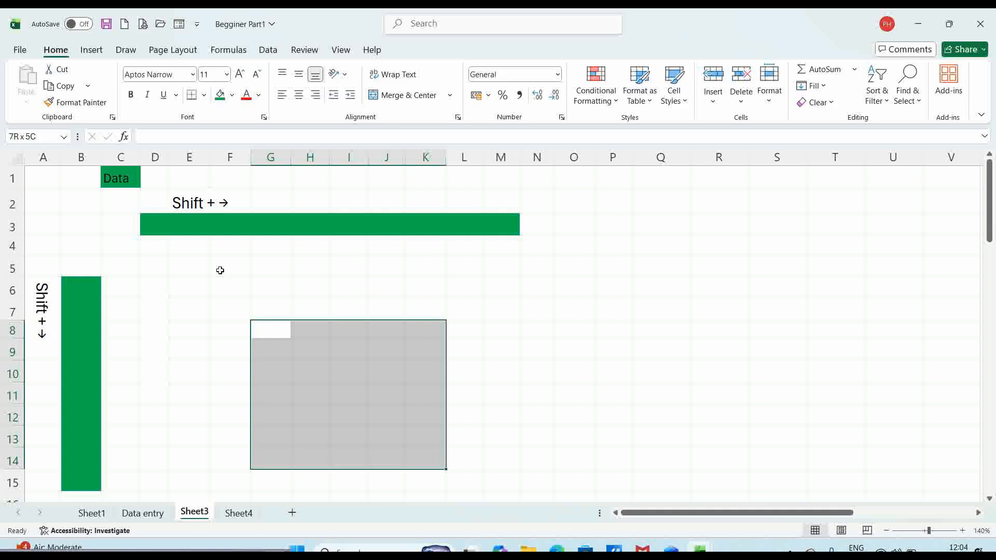
{"action": "left_click", "coordinate": [220, 95]}
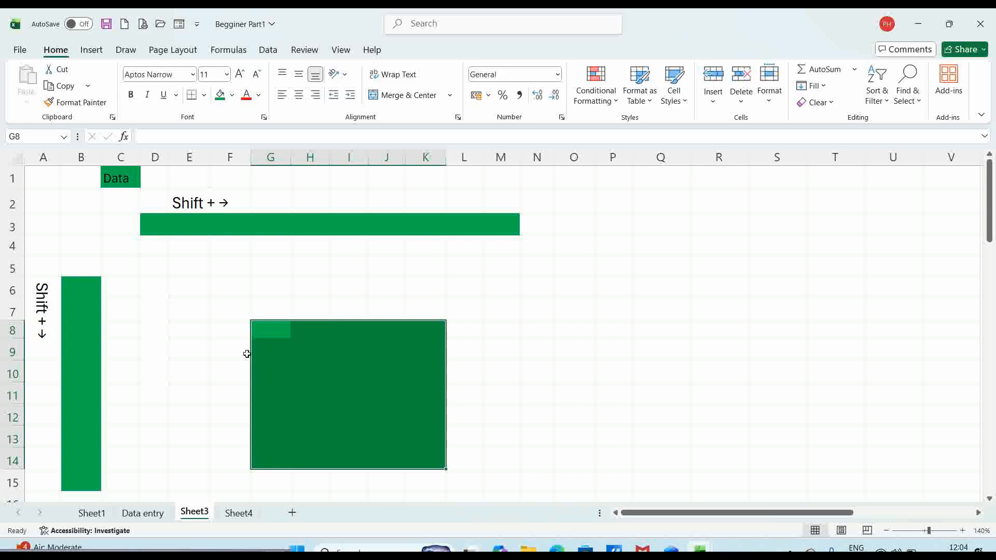
{"action": "left_click", "coordinate": [283, 345]}
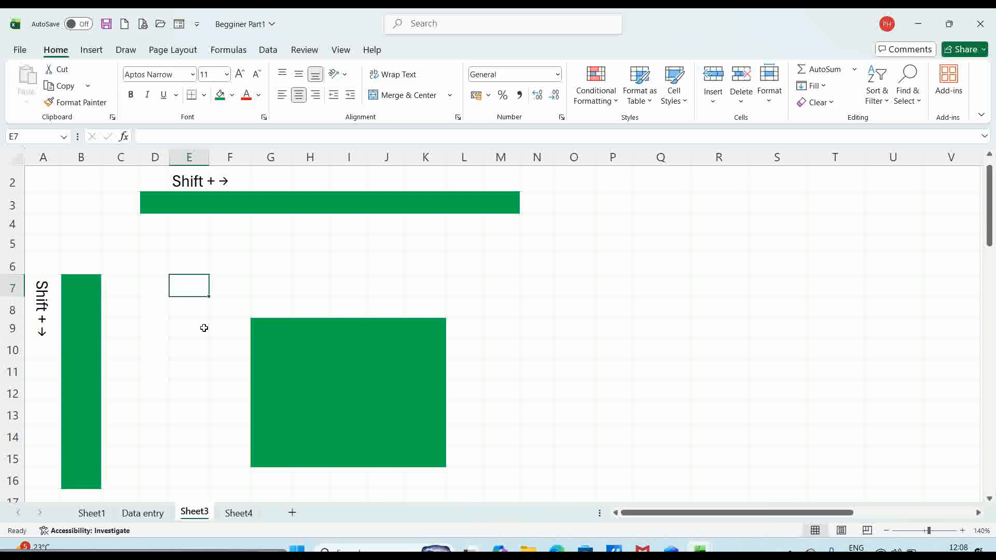
- Enter the letters a through i into E7:E15, then reselect E7
{"action": "type", "text": "a"}
{"action": "key", "text": "Return"}
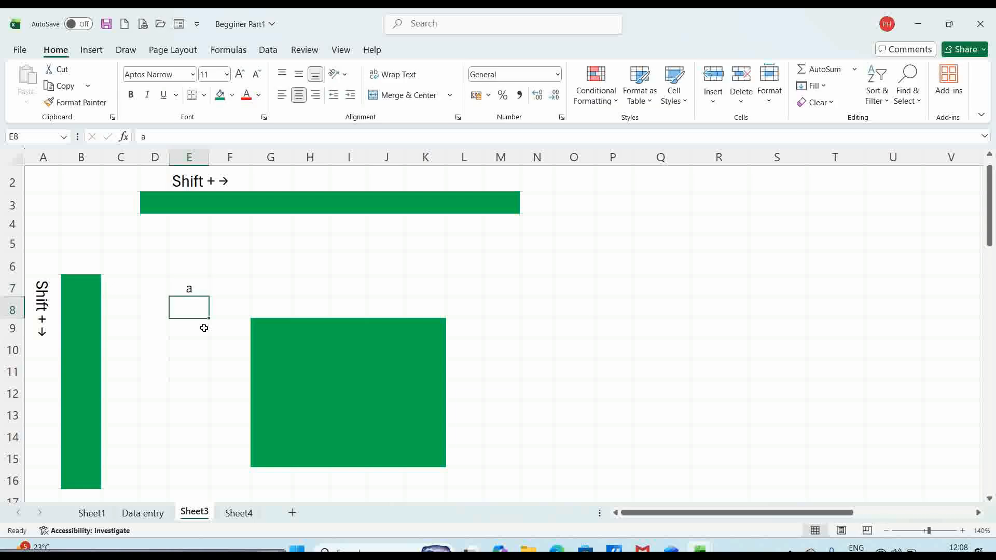
{"action": "type", "text": "b"}
{"action": "key", "text": "Return"}
{"action": "type", "text": "c"}
{"action": "key", "text": "Return"}
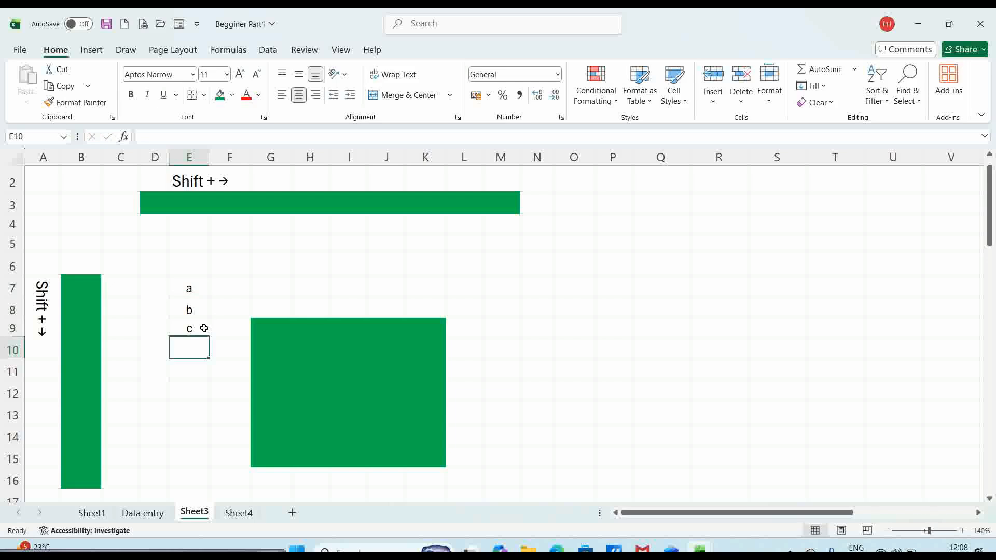
{"action": "type", "text": "d"}
{"action": "key", "text": "Return"}
{"action": "type", "text": "e"}
{"action": "key", "text": "Return"}
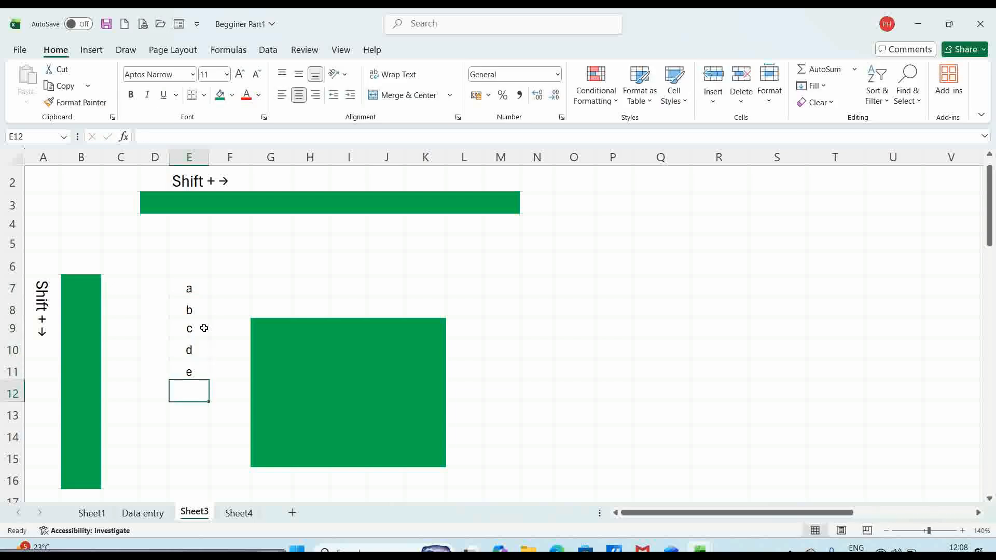
{"action": "type", "text": "f"}
{"action": "key", "text": "Return"}
{"action": "type", "text": "g"}
{"action": "key", "text": "Return"}
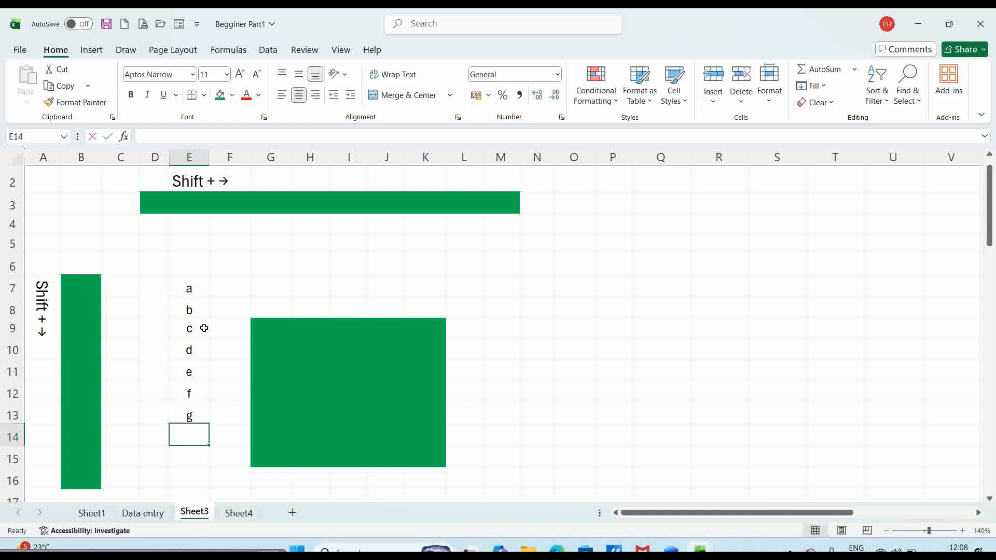
{"action": "type", "text": "h"}
{"action": "key", "text": "Return"}
{"action": "type", "text": "i"}
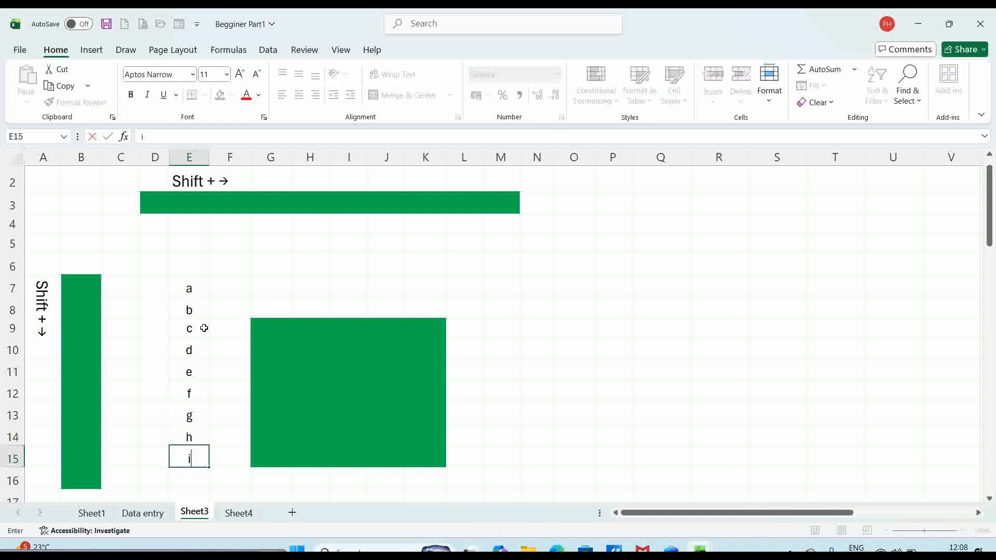
{"action": "key", "text": "Return"}
{"action": "left_click", "coordinate": [191, 287]}
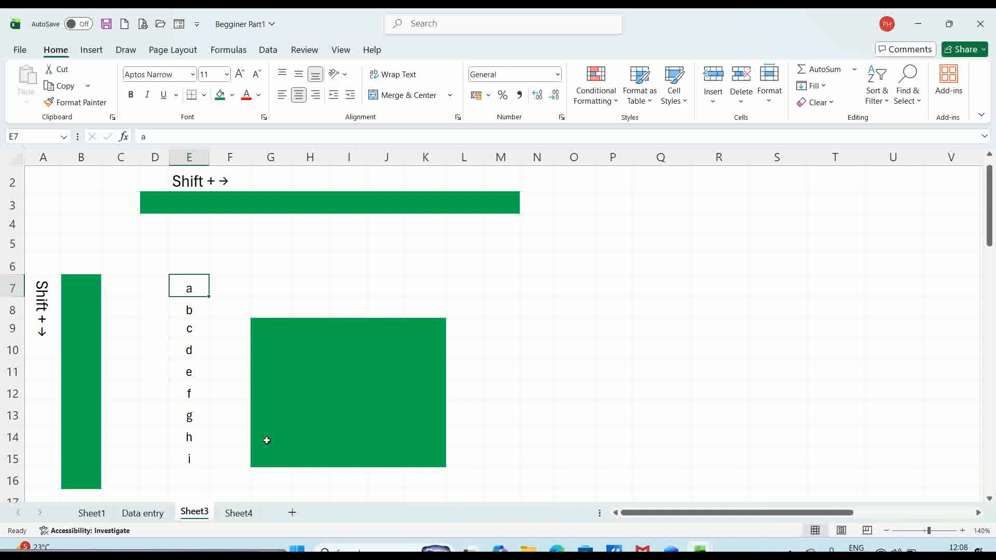
- Copy E7:E15 and paste it transposed into row 6 starting at F6 with Paste Special
{"action": "key", "text": "shift+Down"}
{"action": "key", "text": "shift+Down"}
{"action": "key", "text": "shift+Down"}
{"action": "key", "text": "shift+Down"}
{"action": "key", "text": "shift+Down"}
{"action": "key", "text": "shift+Down"}
{"action": "key", "text": "shift+Down"}
{"action": "key", "text": "shift+Down"}
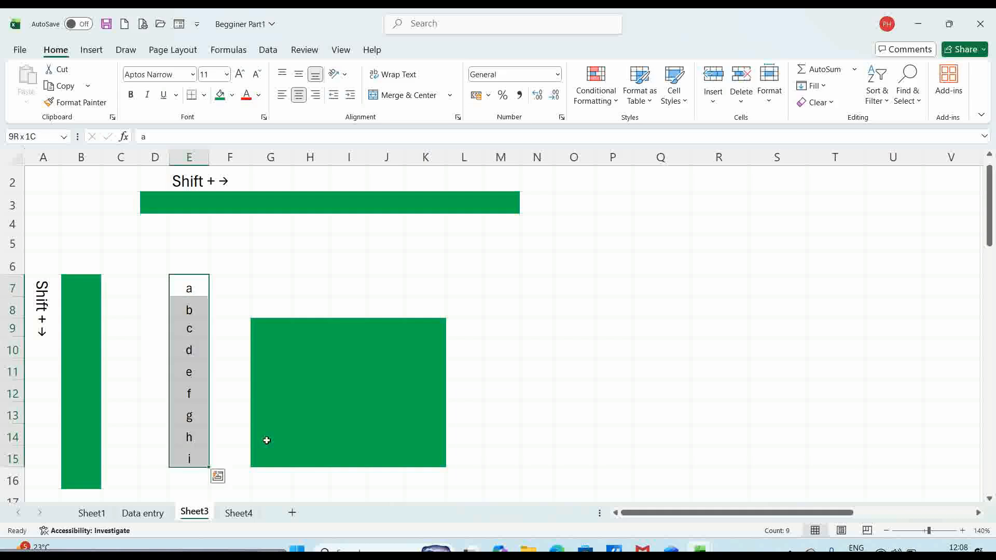
{"action": "key", "text": "ctrl+c"}
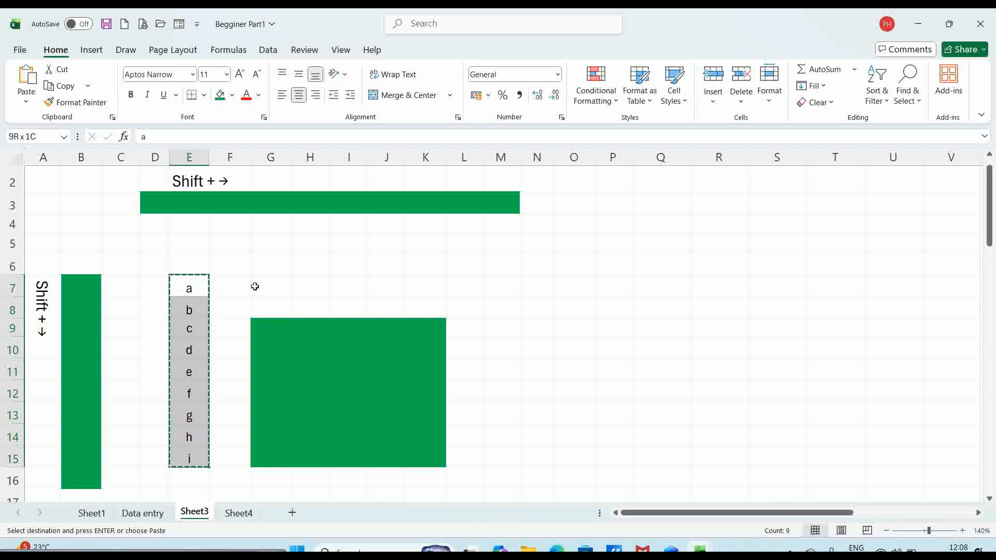
{"action": "left_click", "coordinate": [232, 265]}
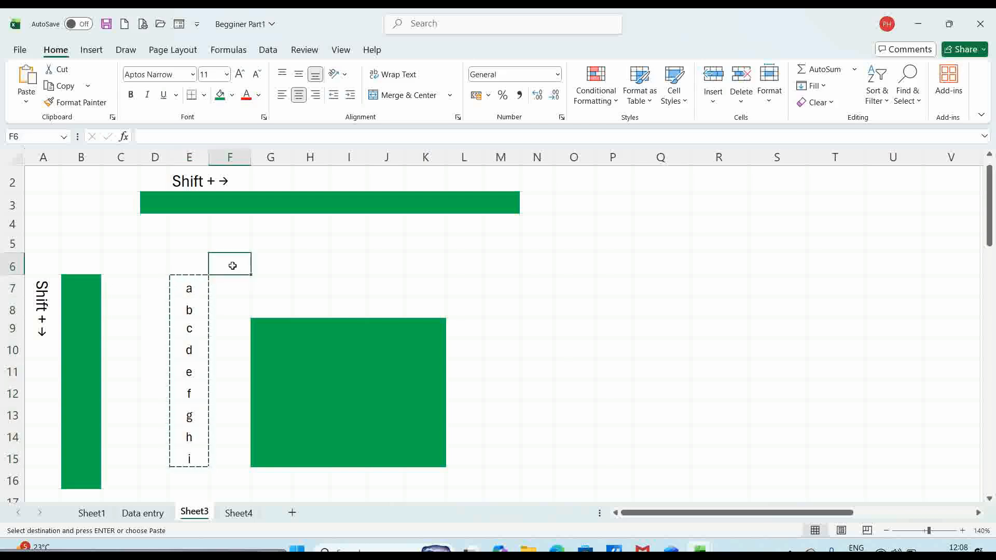
{"action": "left_click", "coordinate": [27, 103]}
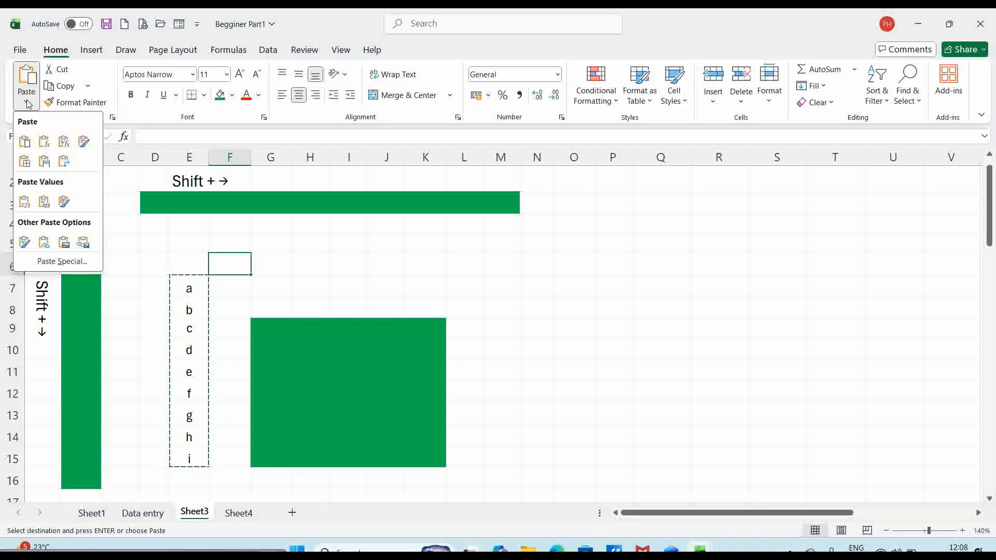
{"action": "left_click", "coordinate": [57, 262]}
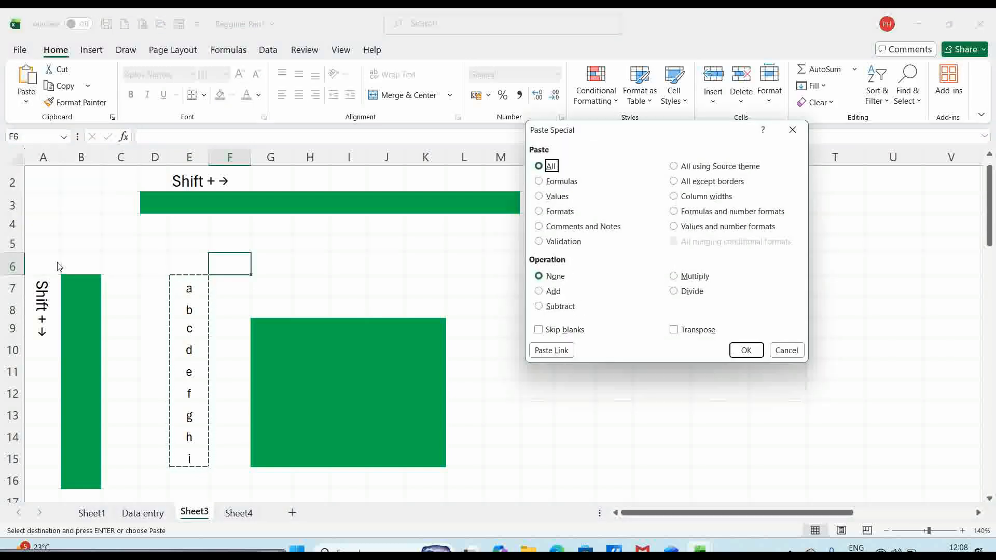
{"action": "left_click", "coordinate": [676, 332]}
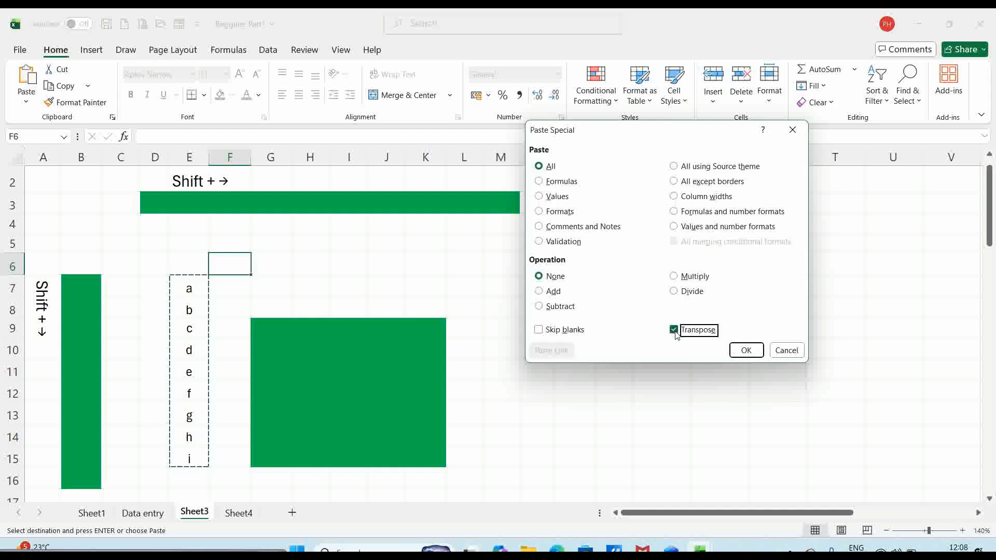
{"action": "left_click", "coordinate": [746, 351]}
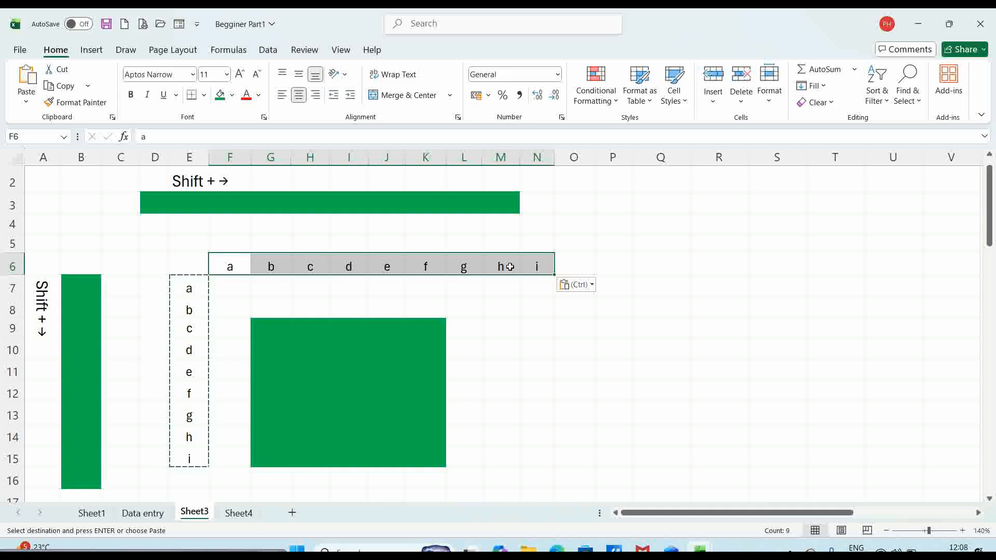
- Clear the copy border and select the transposed letters in F6:N6
{"action": "key", "text": "Escape"}
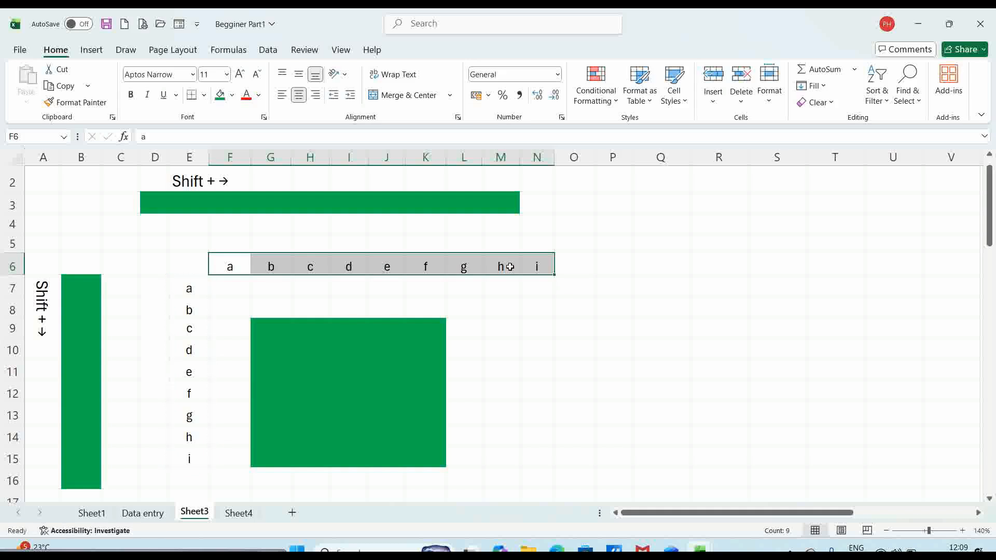
{"action": "left_click", "coordinate": [230, 268]}
{"action": "key", "text": "ctrl+shift+Right"}
- Give F6:N6 and E7:E15 a Light Green fill
{"action": "left_click", "coordinate": [232, 96]}
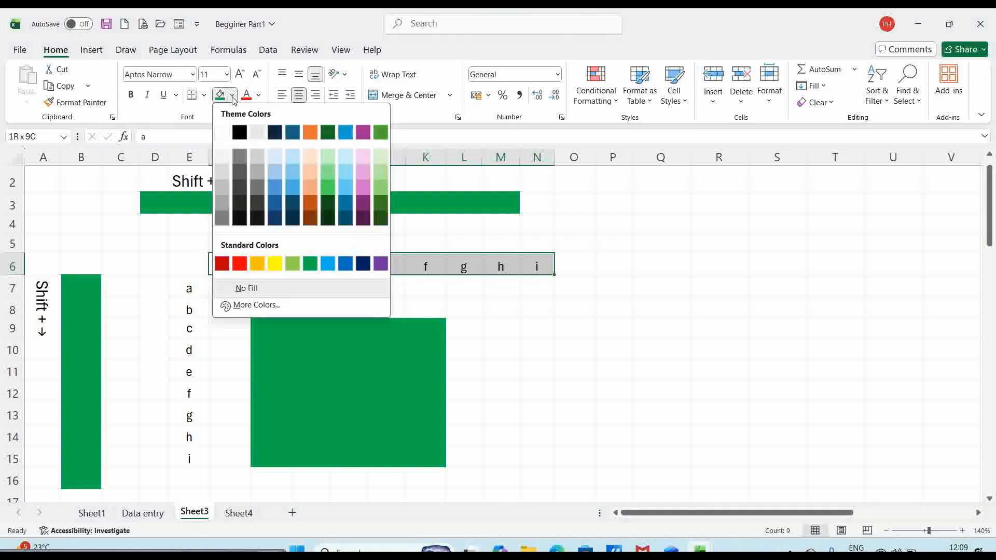
{"action": "left_click", "coordinate": [292, 265]}
{"action": "left_click", "coordinate": [188, 287]}
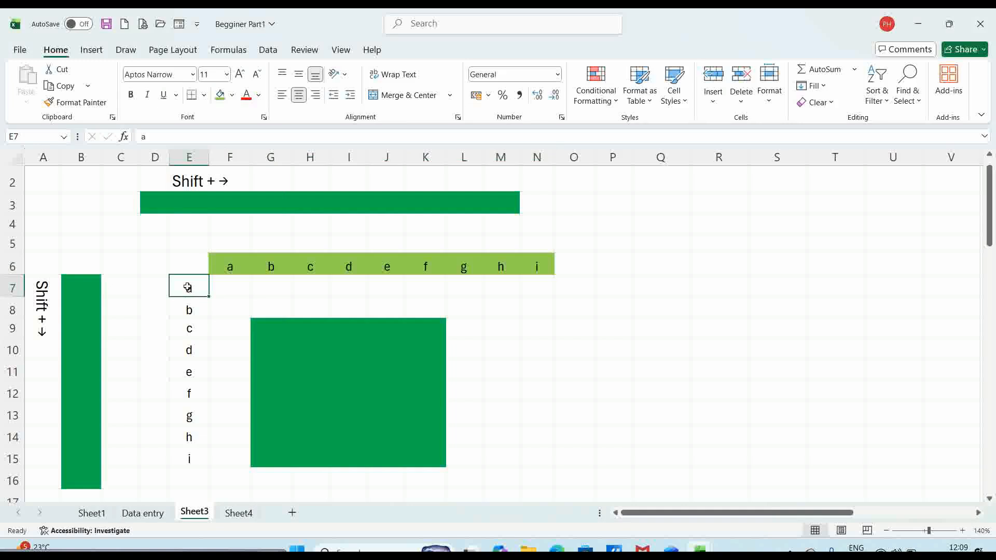
{"action": "key", "text": "ctrl+shift+Down"}
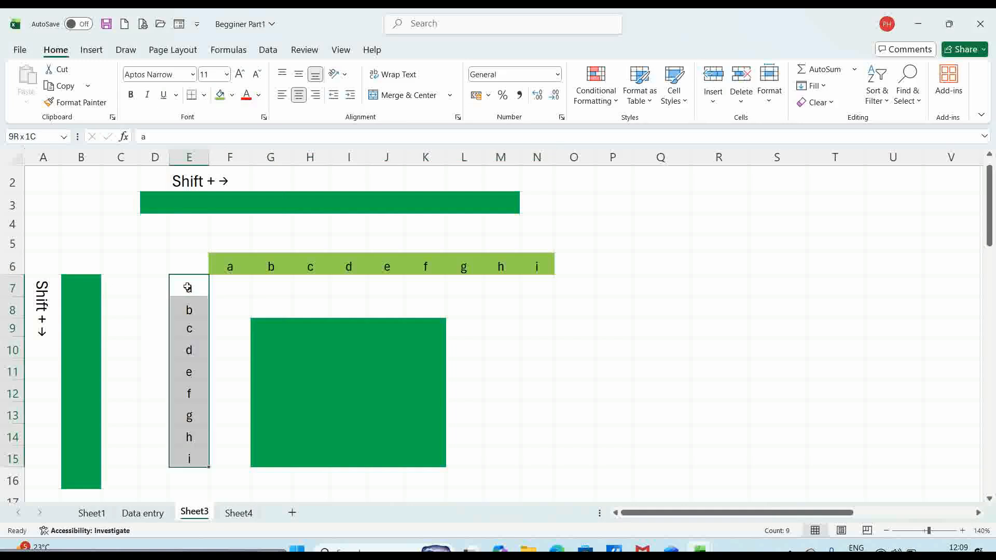
{"action": "left_click", "coordinate": [217, 95]}
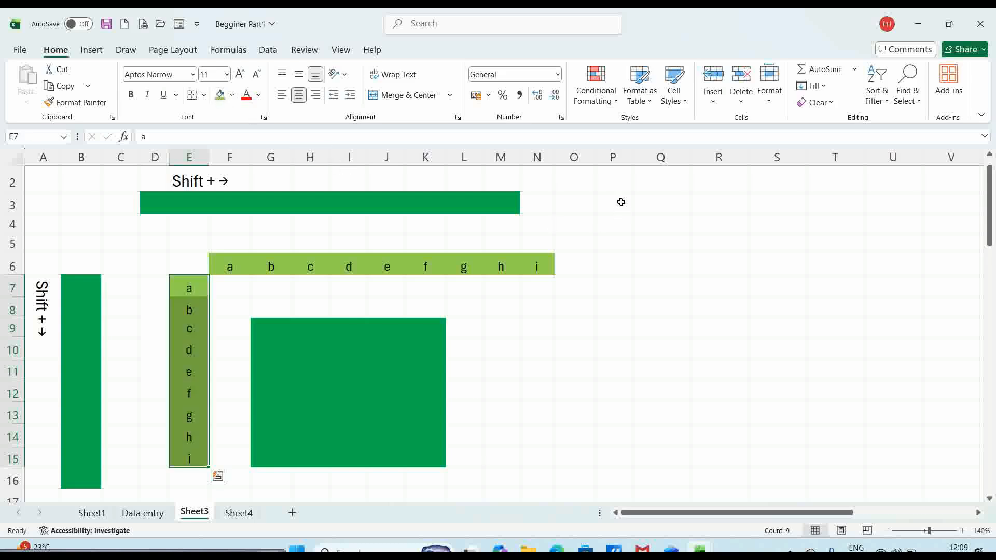
- Practise selecting the whole of column P, row 4 and the entire sheet
{"action": "left_click", "coordinate": [611, 157]}
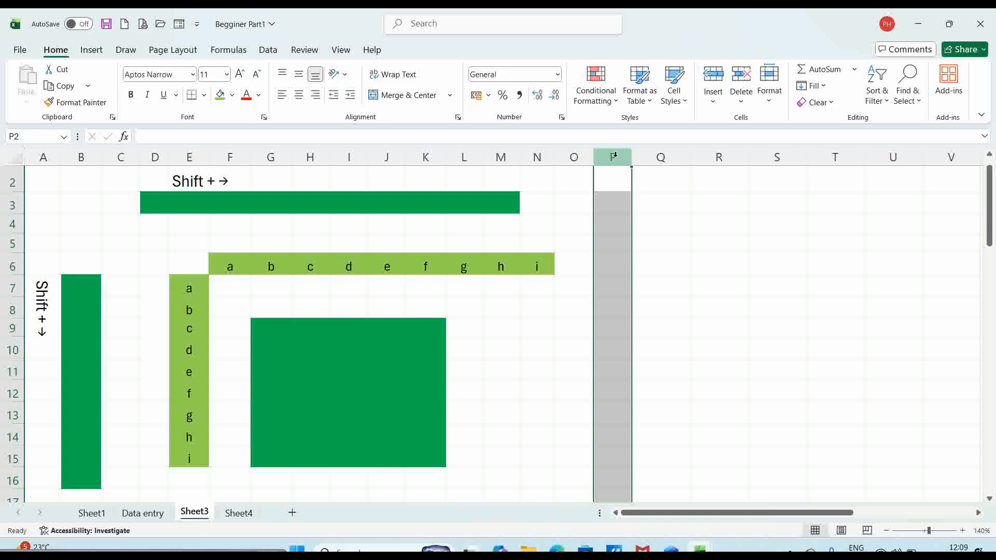
{"action": "left_click", "coordinate": [13, 224]}
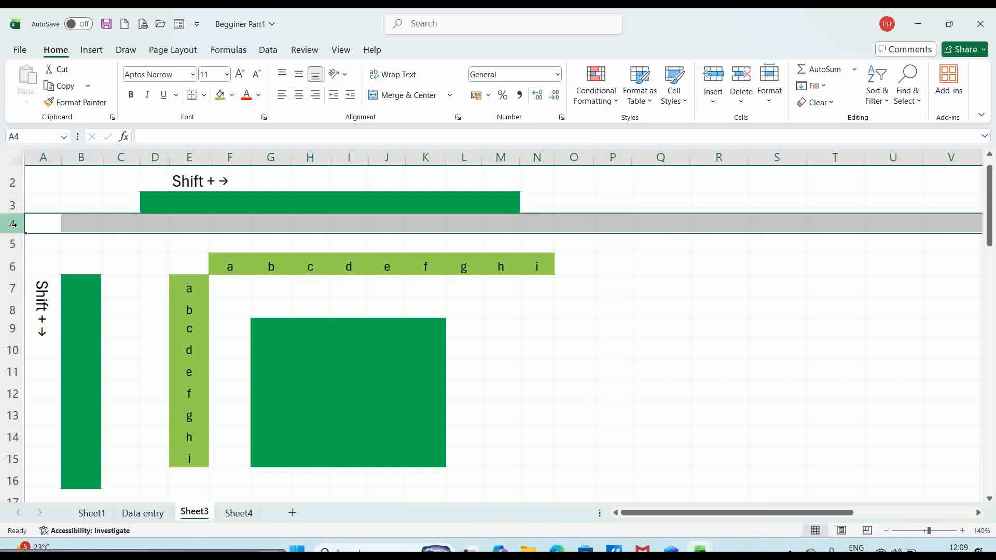
{"action": "left_click", "coordinate": [69, 198]}
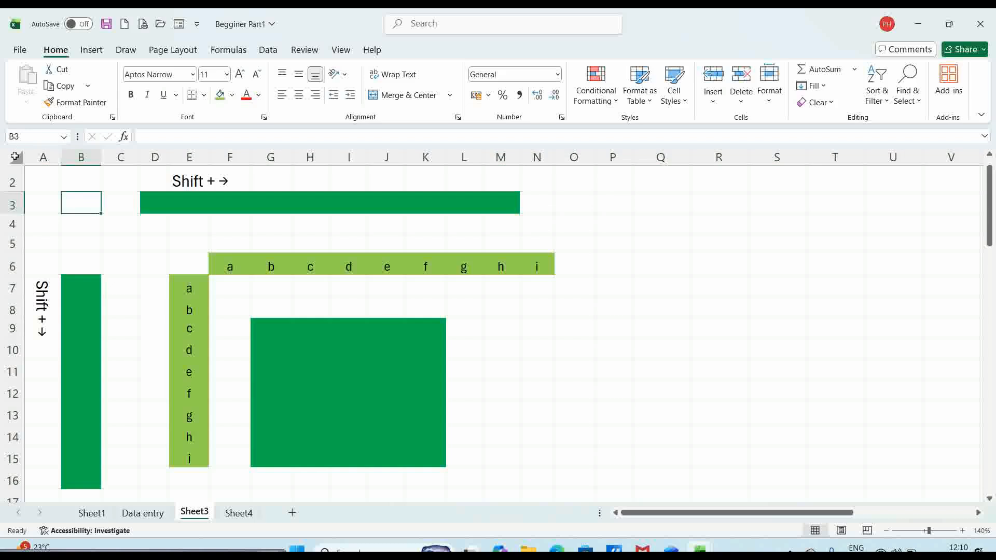
{"action": "left_click", "coordinate": [15, 156]}
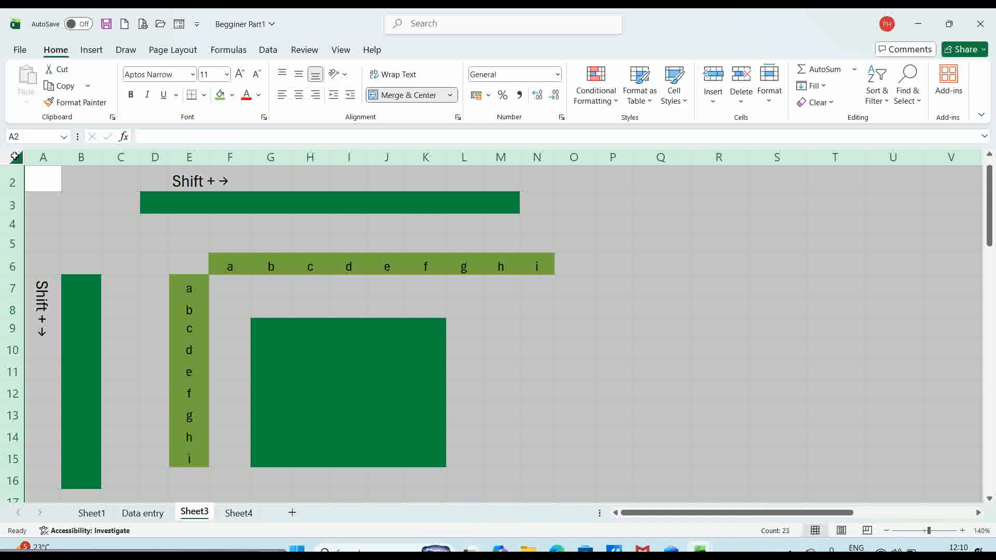
{"action": "left_click", "coordinate": [74, 228]}
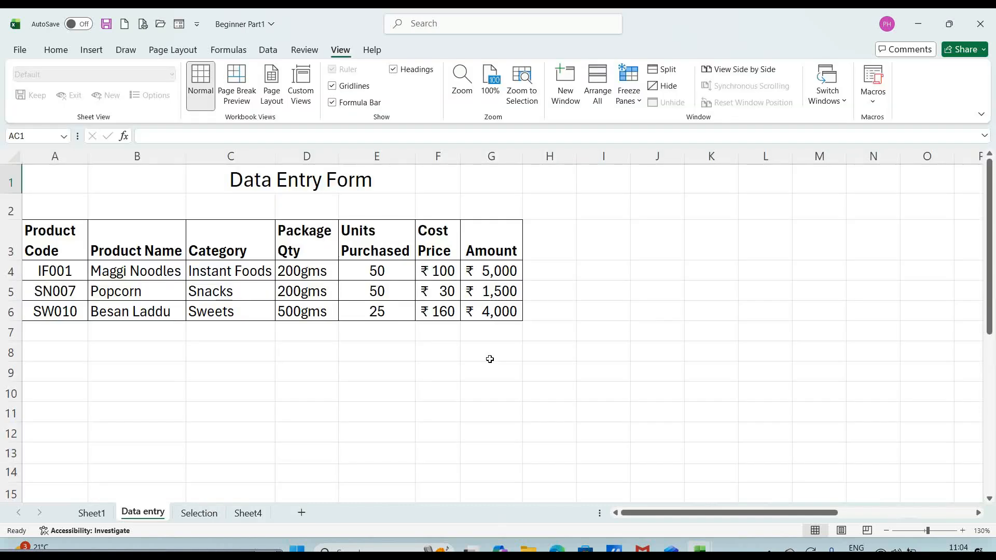
- Split the sheet at column H, scroll the right pane to the Excel Shortcut Keys list, then remove the split
{"action": "left_click", "coordinate": [564, 270]}
{"action": "key", "text": "Right"}
{"action": "key", "text": "Right"}
{"action": "key", "text": "Right"}
{"action": "key", "text": "Right"}
{"action": "key", "text": "Right"}
{"action": "key", "text": "Right"}
{"action": "key", "text": "Right"}
{"action": "key", "text": "Right"}
{"action": "key", "text": "Right"}
{"action": "key", "text": "Right"}
{"action": "key", "text": "Right"}
{"action": "key", "text": "Right"}
{"action": "key", "text": "Right"}
{"action": "key", "text": "Right"}
{"action": "key", "text": "Right"}
{"action": "key", "text": "Right"}
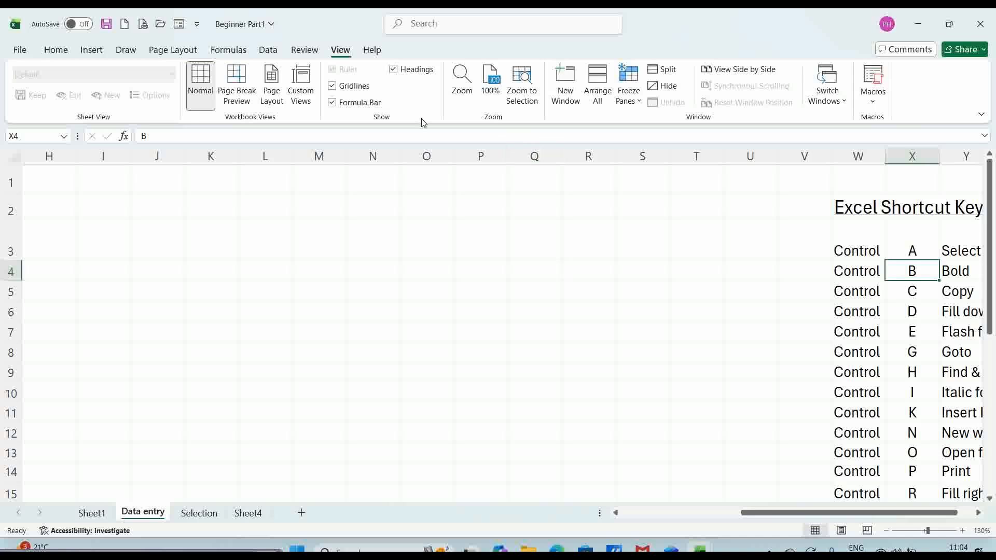
{"action": "left_click", "coordinate": [529, 234]}
{"action": "key", "text": "Home"}
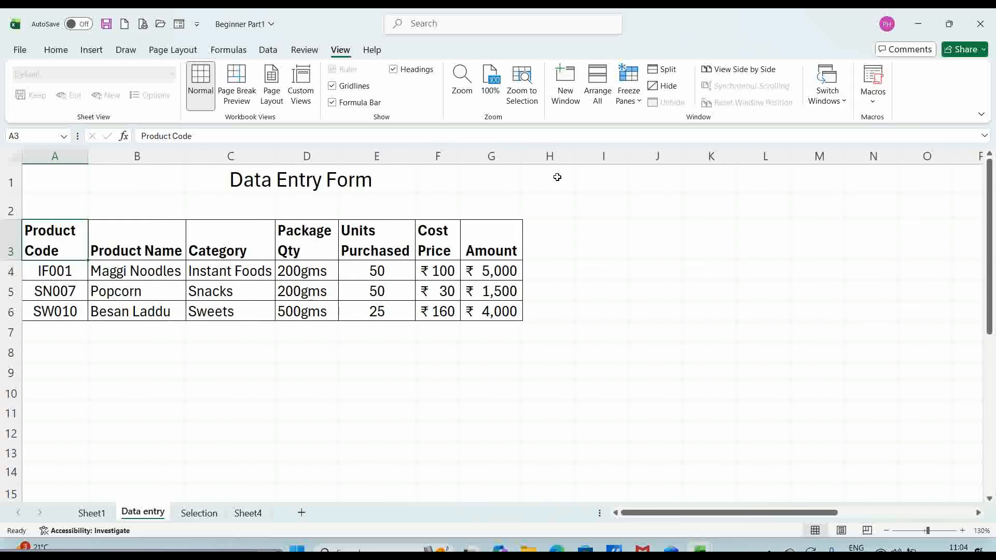
{"action": "left_click", "coordinate": [557, 178]}
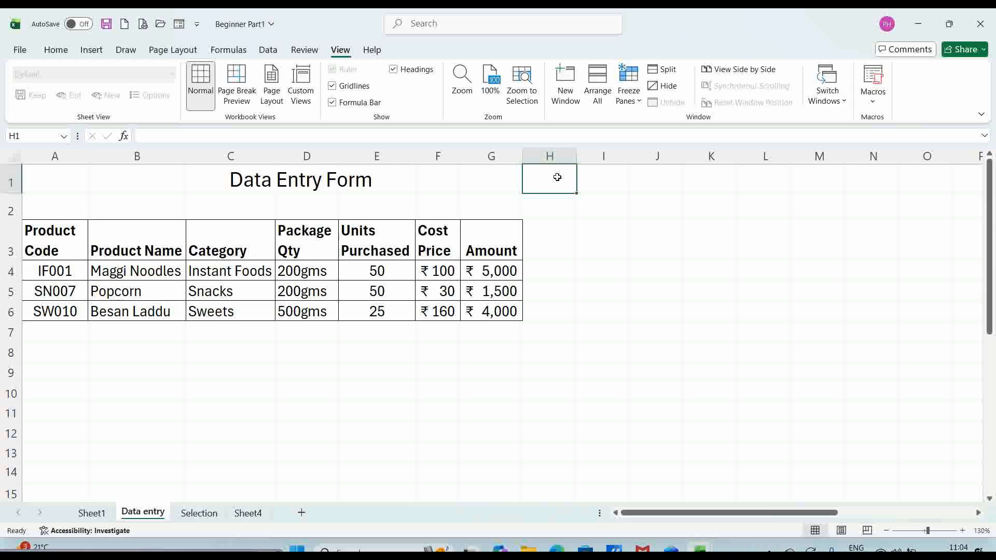
{"action": "left_click", "coordinate": [665, 73]}
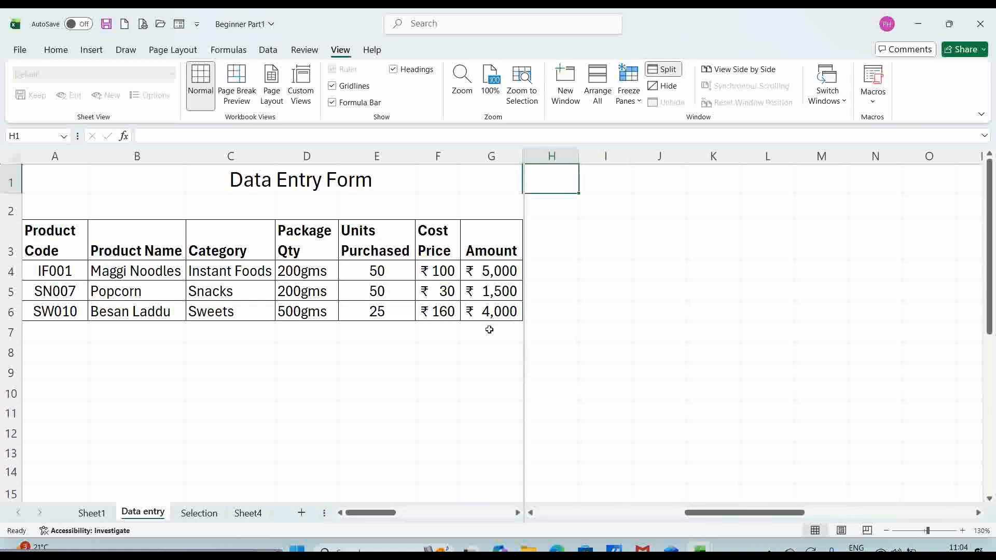
{"action": "key", "text": "Right"}
{"action": "key", "text": "Right"}
{"action": "key", "text": "Right"}
{"action": "key", "text": "Right"}
{"action": "key", "text": "Right"}
{"action": "key", "text": "Right"}
{"action": "key", "text": "Right"}
{"action": "key", "text": "Right"}
{"action": "key", "text": "Right"}
{"action": "key", "text": "Right"}
{"action": "key", "text": "Right"}
{"action": "key", "text": "Right"}
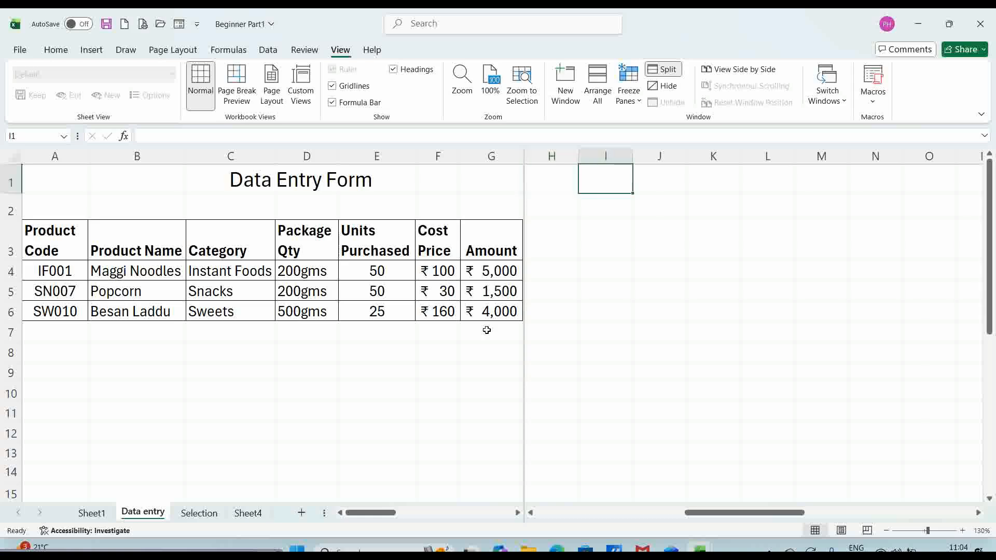
{"action": "key", "text": "Right"}
{"action": "key", "text": "Right"}
{"action": "key", "text": "Right"}
{"action": "key", "text": "Right"}
{"action": "key", "text": "Right"}
{"action": "key", "text": "Right"}
{"action": "key", "text": "Right"}
{"action": "key", "text": "Right"}
{"action": "key", "text": "Right"}
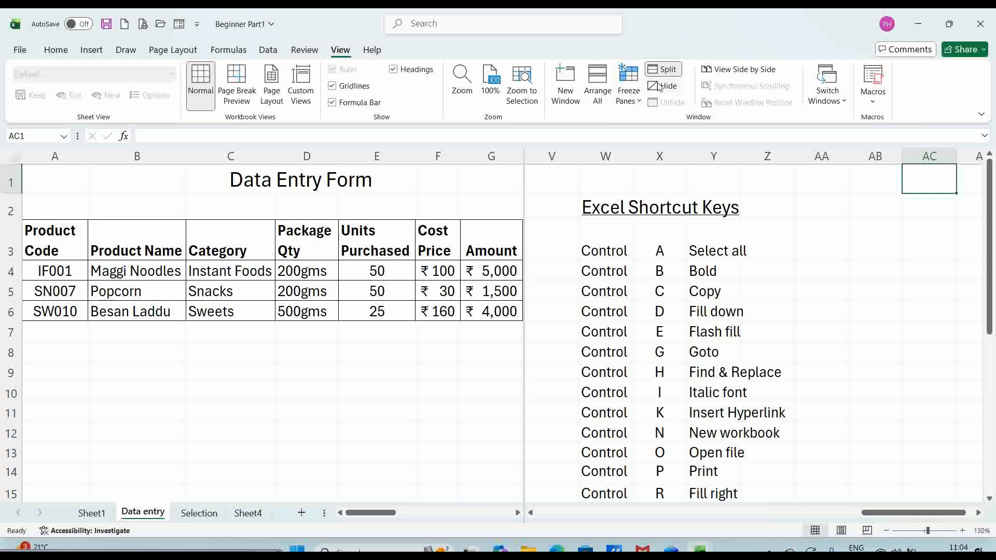
{"action": "left_click", "coordinate": [667, 70]}
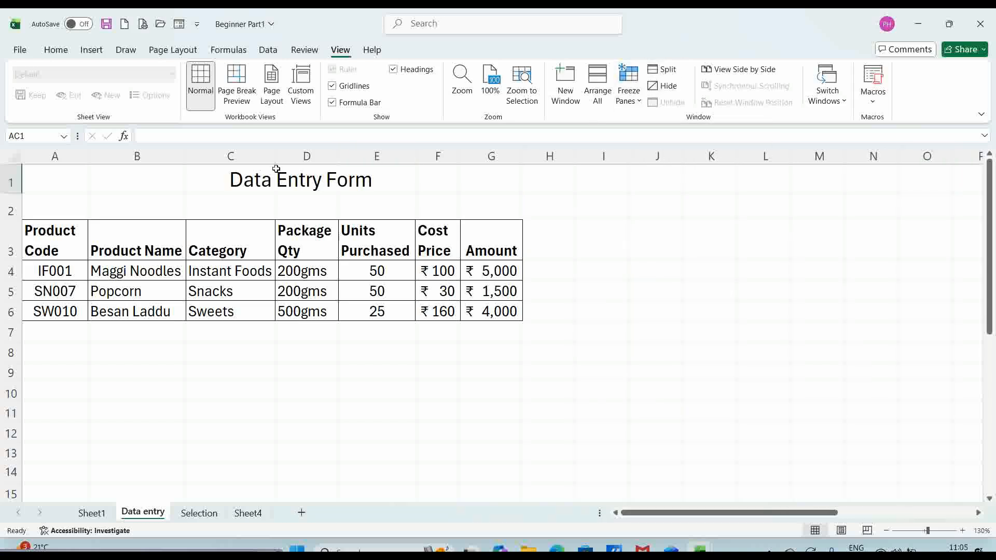
- Split above row 9 into top and bottom panes, remove it, then split into four panes at H8
{"action": "left_click", "coordinate": [38, 371]}
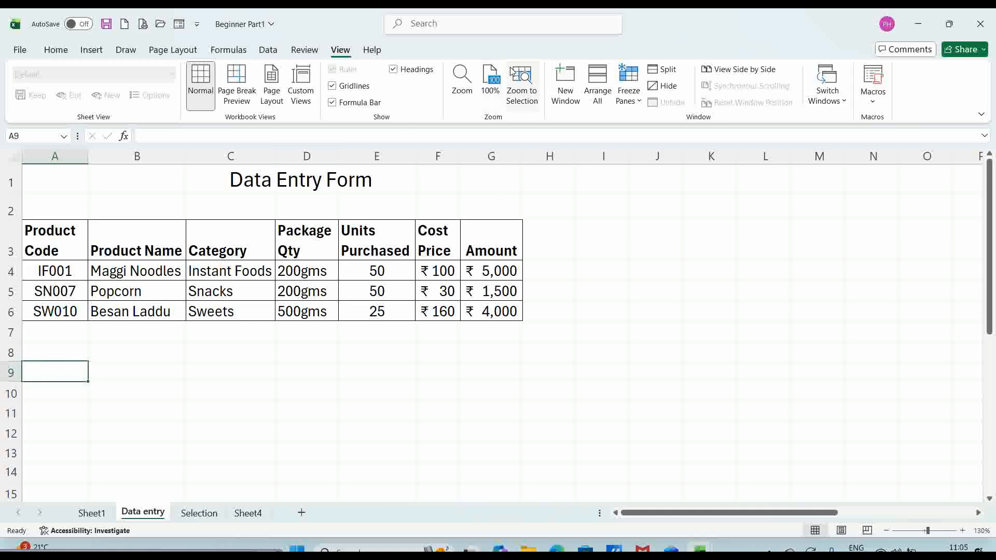
{"action": "left_click", "coordinate": [665, 70]}
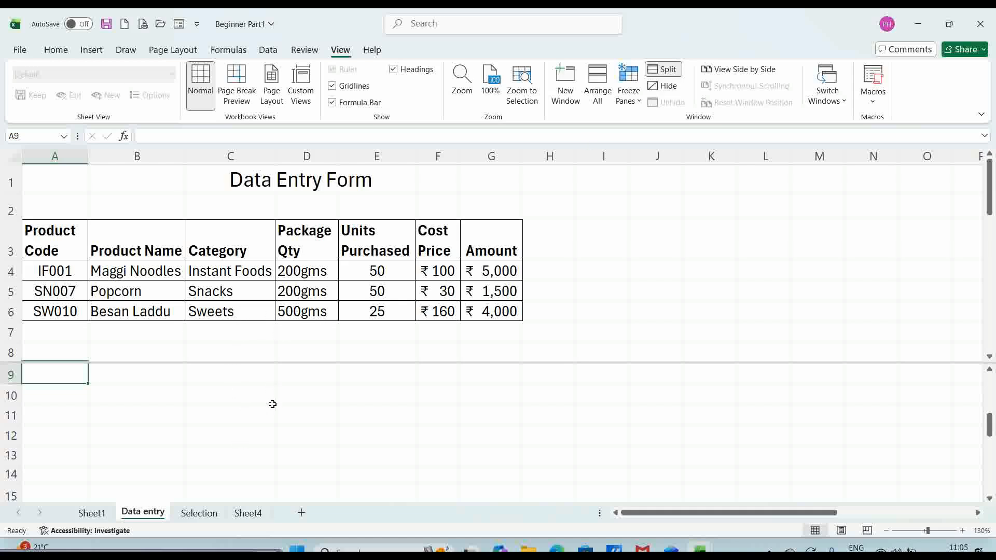
{"action": "left_click", "coordinate": [670, 73]}
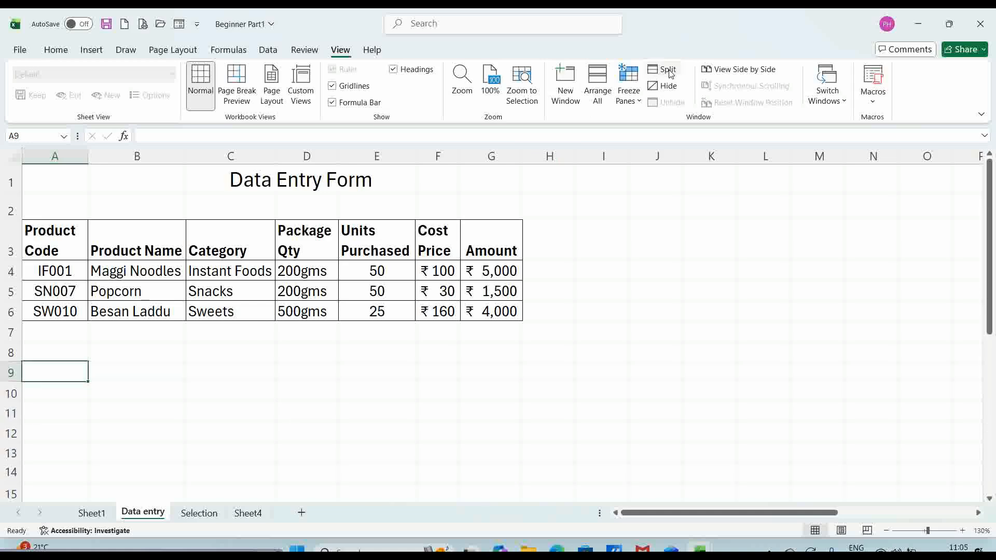
{"action": "left_click", "coordinate": [554, 347]}
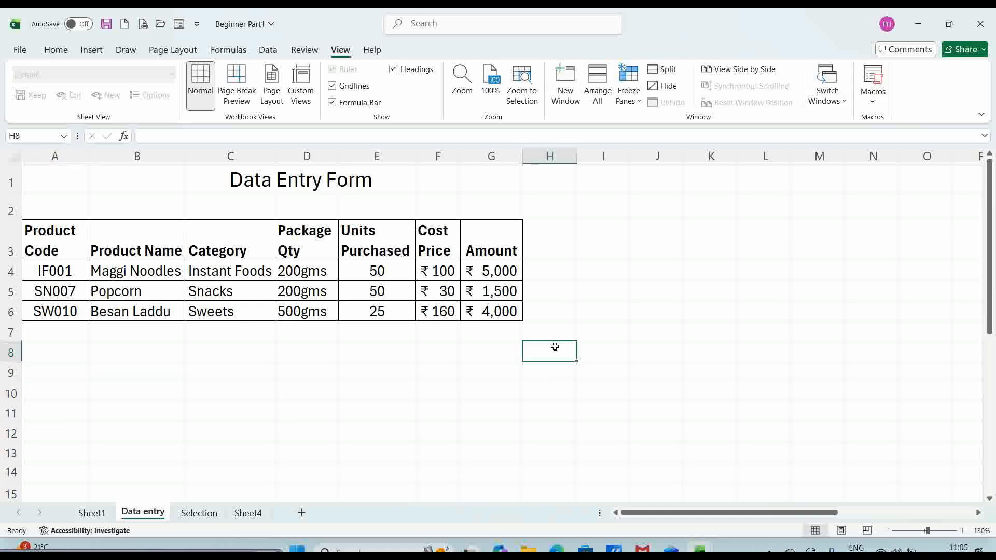
{"action": "left_click", "coordinate": [670, 72]}
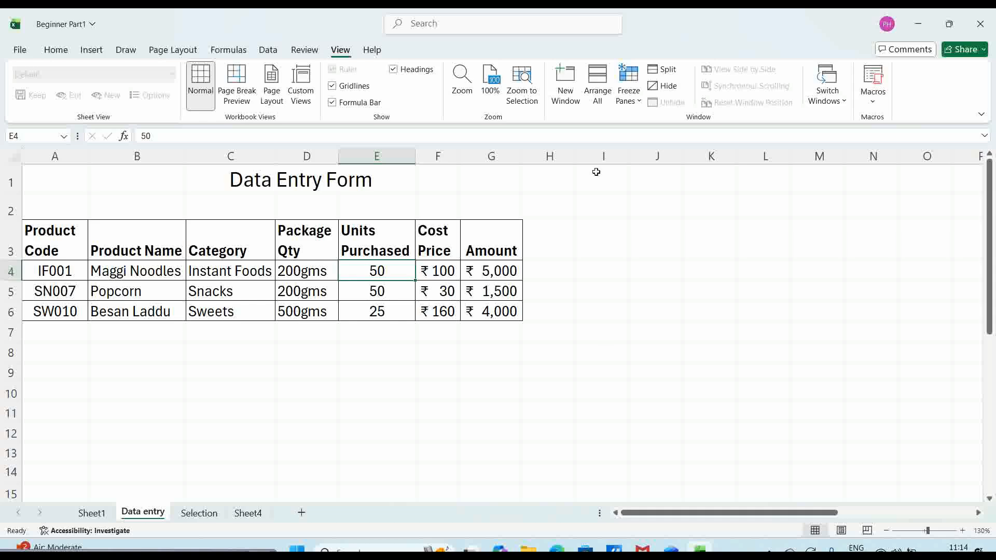
- Open a second window, Beginner Part1 - 2, with View > New Window and show its Selection sheet
{"action": "left_click", "coordinate": [565, 80]}
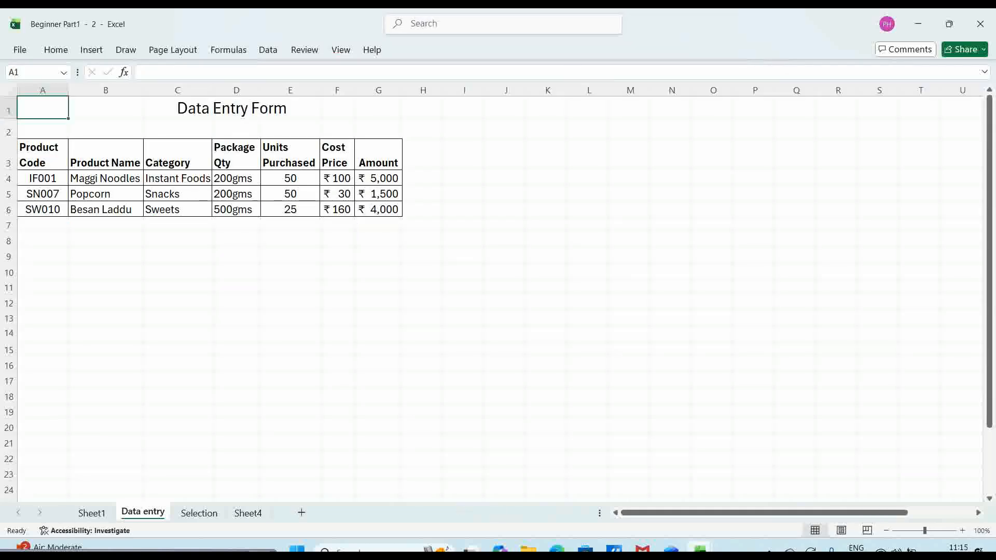
{"action": "mouse_move", "coordinate": [700, 548]}
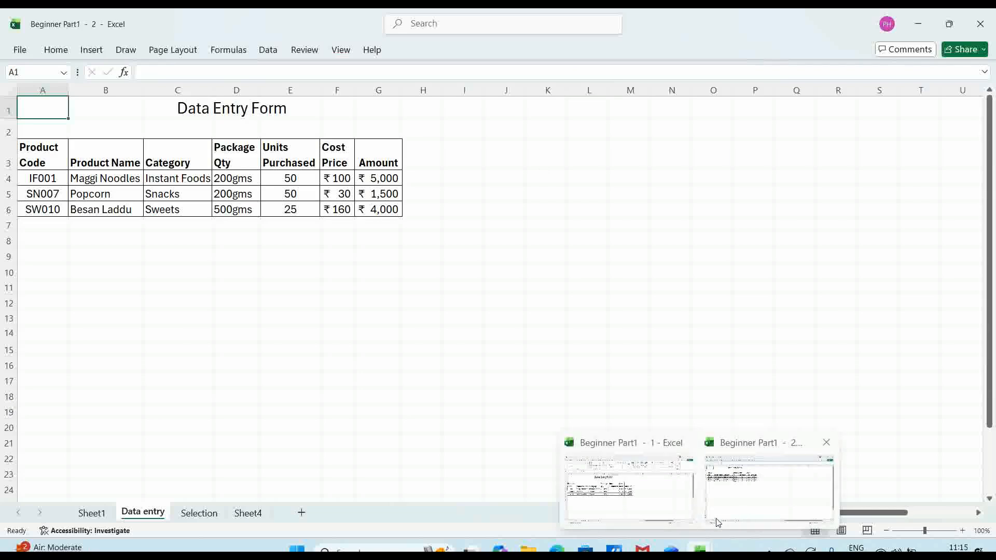
{"action": "left_click", "coordinate": [199, 513]}
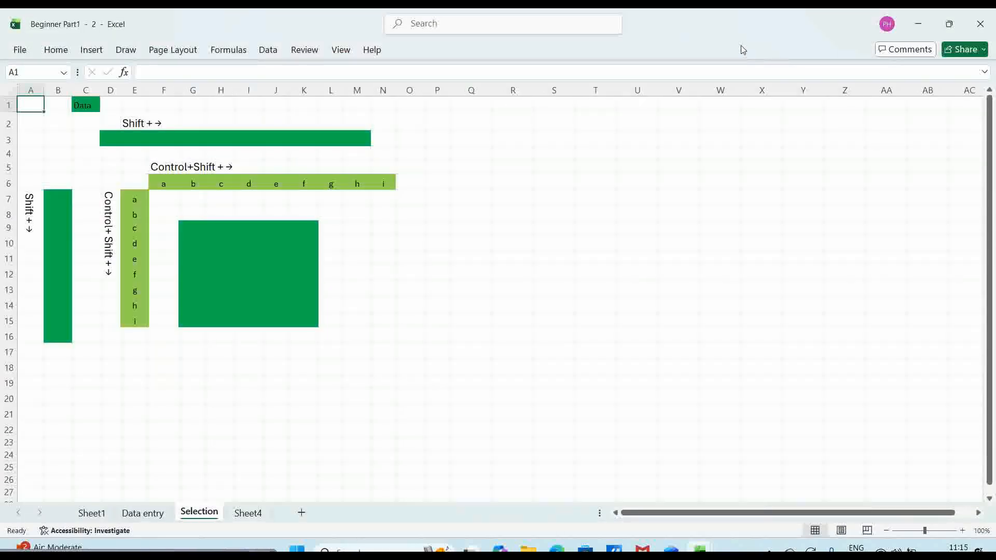
{"action": "mouse_move", "coordinate": [949, 24]}
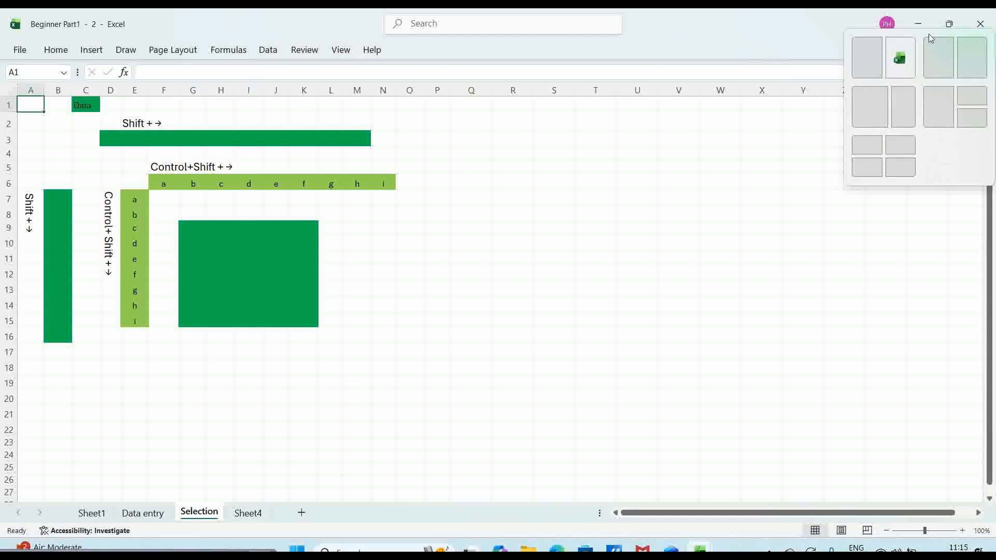
- Snap the window to the left half of the screen, then bring Beginner Part1 back in front of Chrome
{"action": "left_click", "coordinate": [880, 61]}
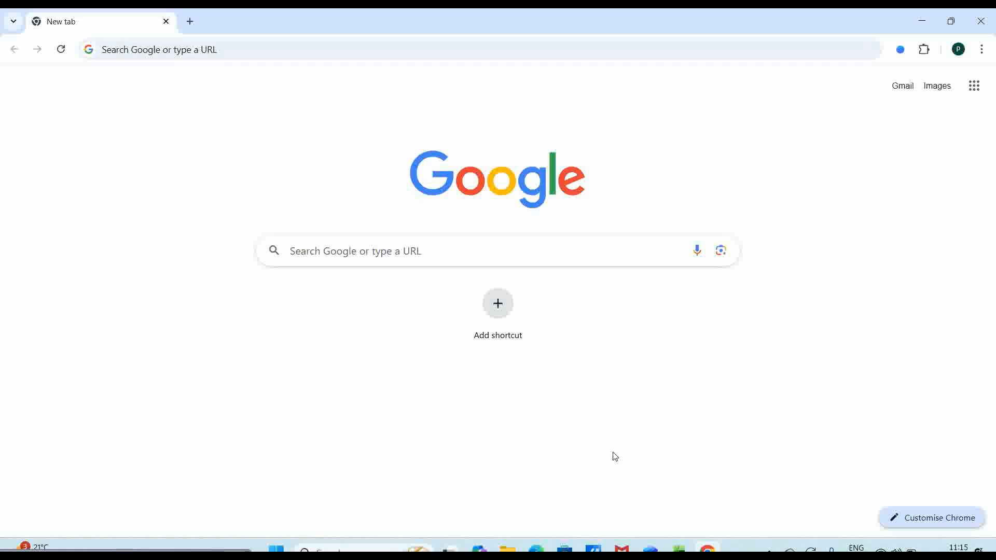
{"action": "mouse_move", "coordinate": [681, 549]}
{"action": "left_click", "coordinate": [681, 550]}
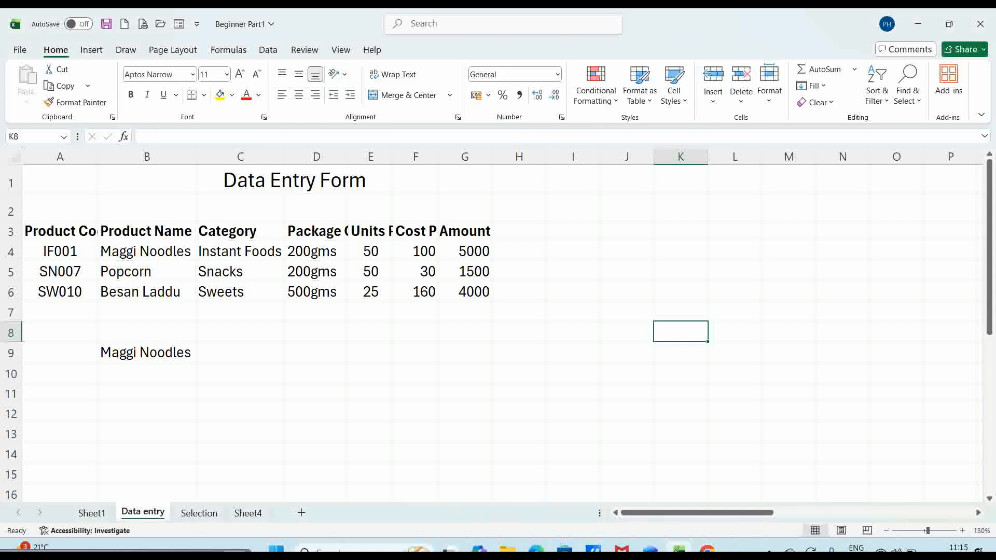
- Bring Chrome forward, then switch back and forth between Excel and Chrome with Alt+Tab
{"action": "mouse_move", "coordinate": [708, 550]}
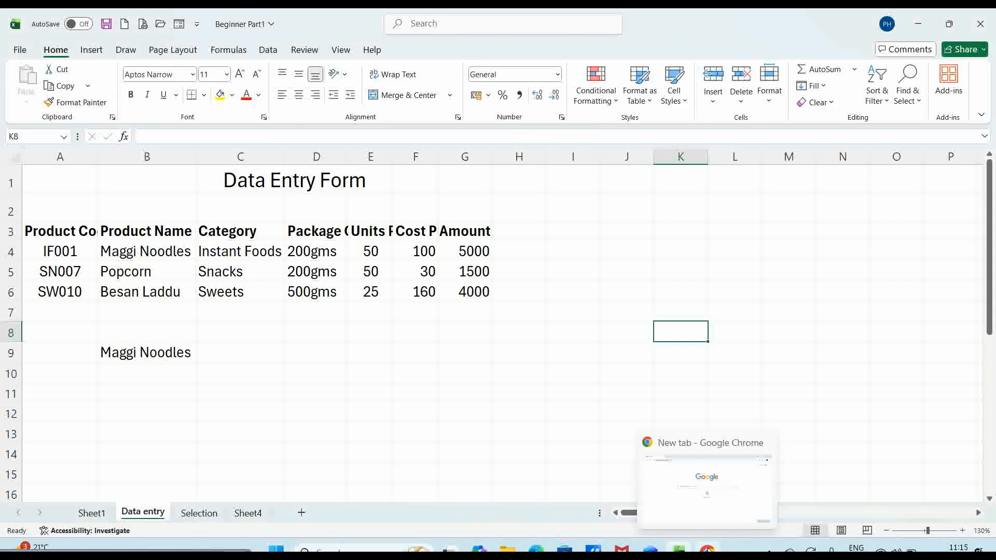
{"action": "left_click", "coordinate": [707, 550]}
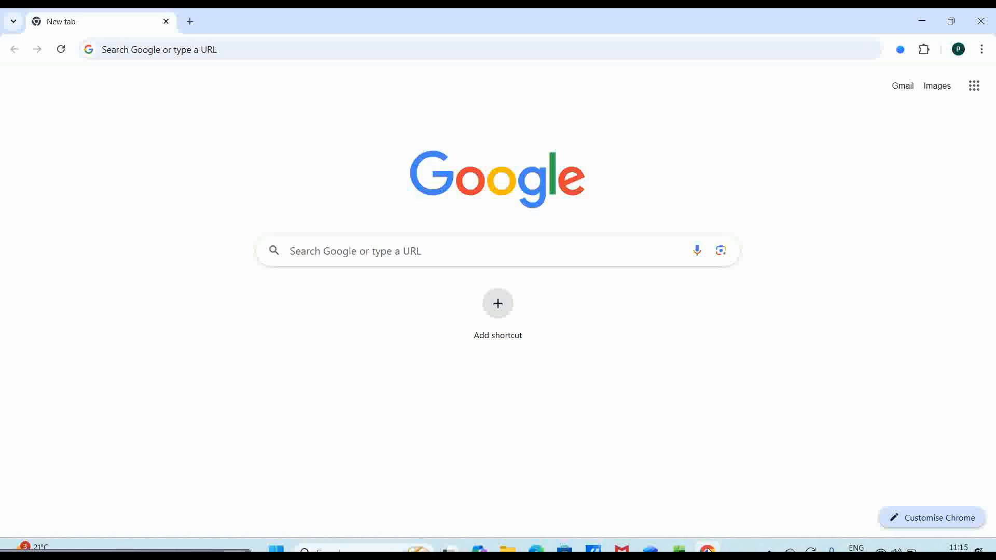
{"action": "key", "text": "alt+Tab"}
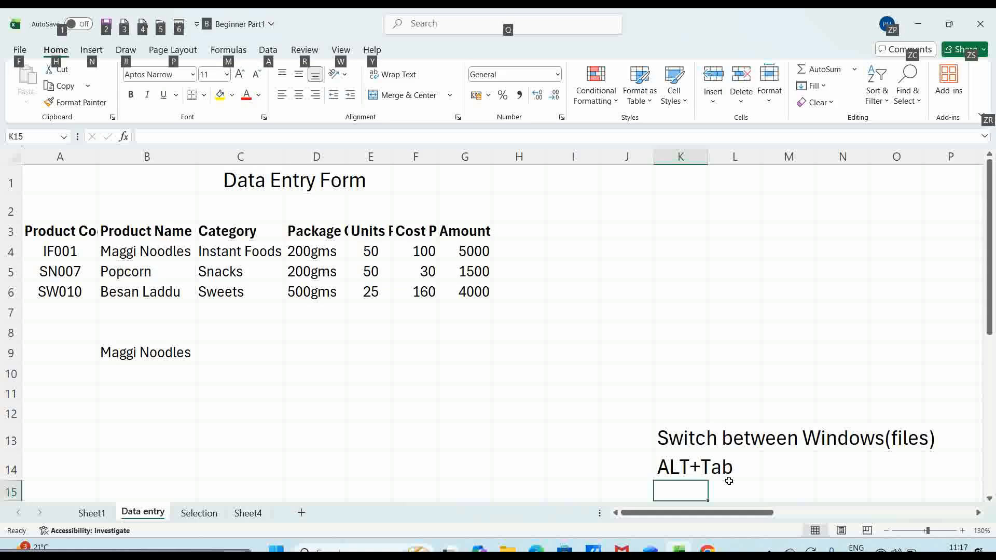
{"action": "key", "text": "alt+Tab"}
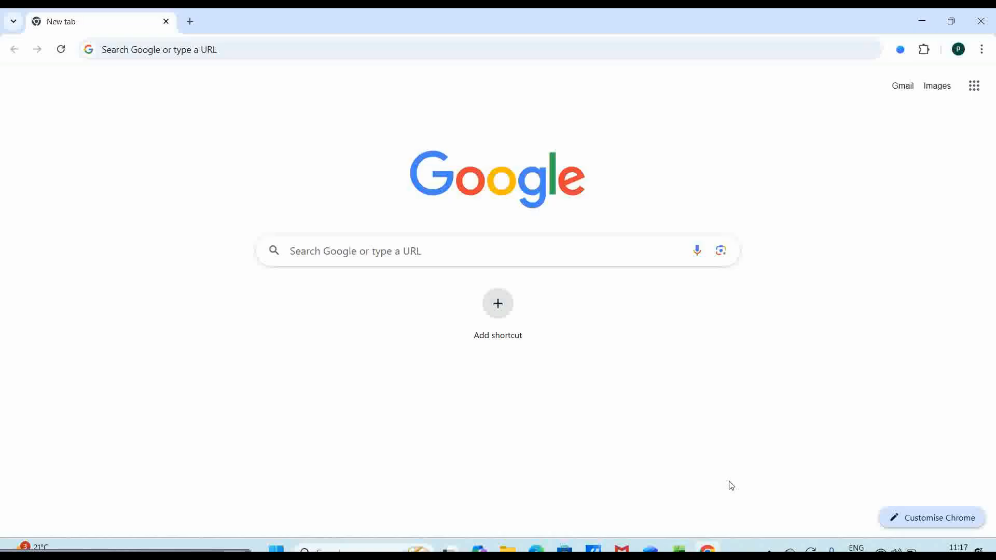
{"action": "key", "text": "alt+Tab"}
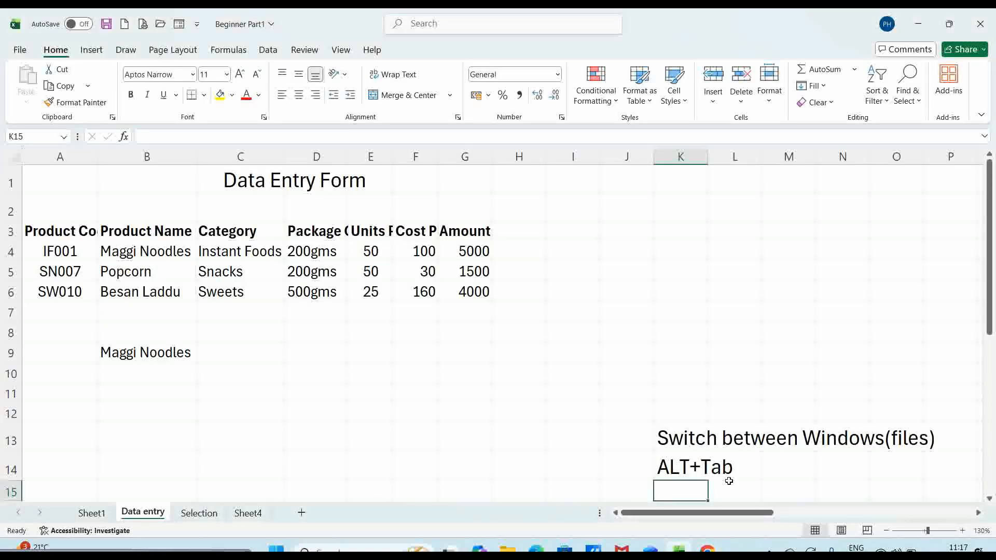
{"action": "key", "text": "alt+Tab"}
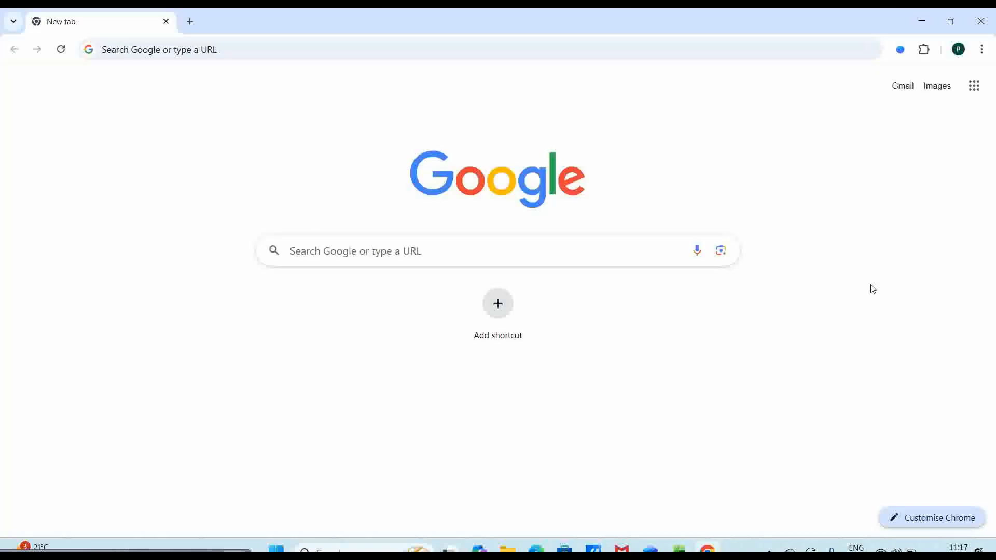
- Use snap layouts to tile Excel on the left, with Chrome and Explorer on the right
{"action": "mouse_move", "coordinate": [952, 24]}
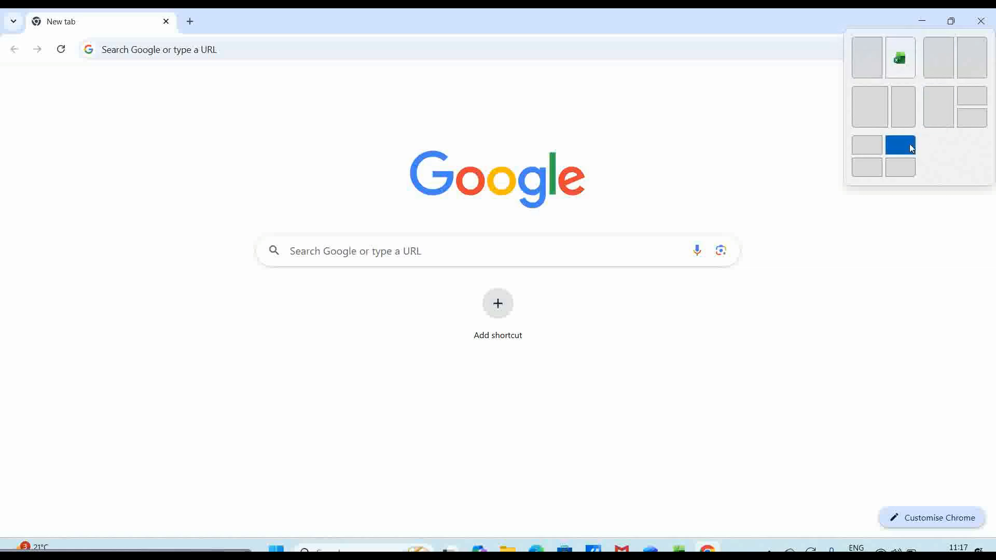
{"action": "left_click", "coordinate": [878, 63]}
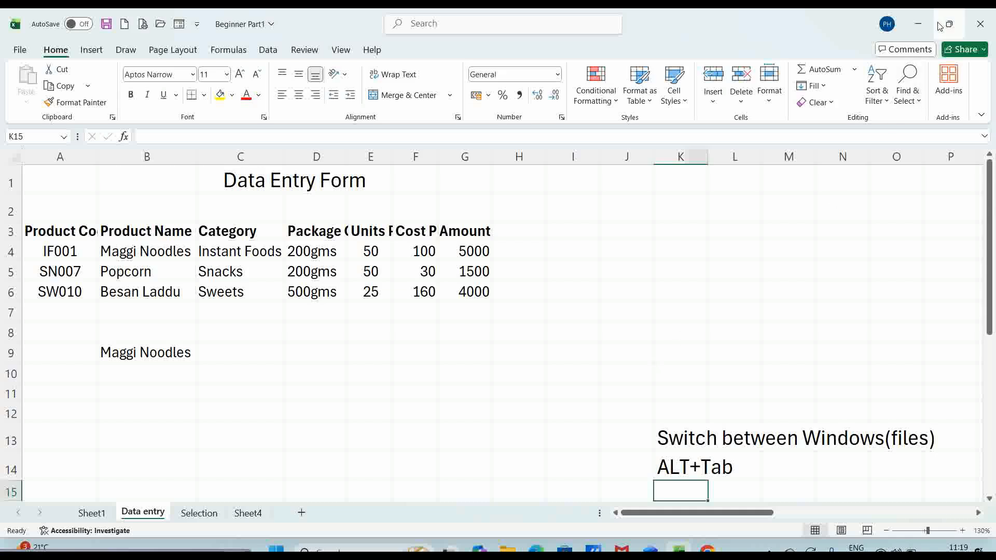
{"action": "mouse_move", "coordinate": [953, 25]}
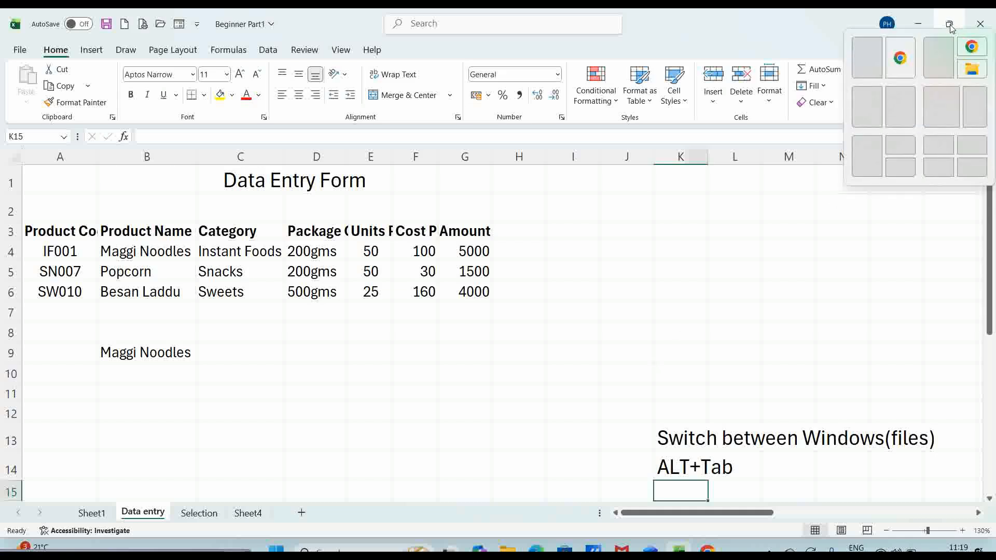
{"action": "left_click", "coordinate": [942, 63]}
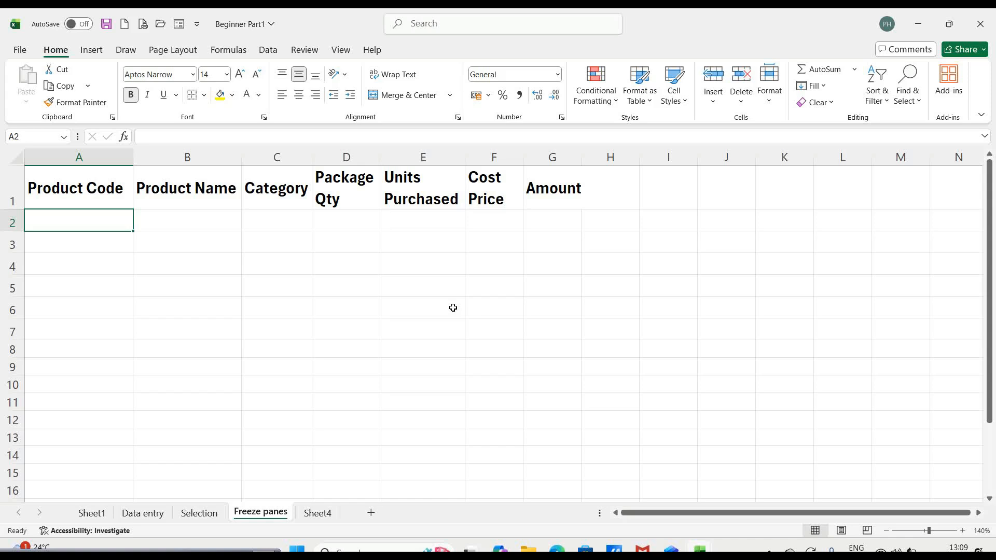
- Move down the Freeze panes sheet to confirm the header row scrolls away, then open the View ribbon
{"action": "key", "text": "Down"}
{"action": "key", "text": "Down"}
{"action": "key", "text": "Down"}
{"action": "key", "text": "Down"}
{"action": "key", "text": "Down"}
{"action": "key", "text": "Down"}
{"action": "key", "text": "Down"}
{"action": "key", "text": "Down"}
{"action": "key", "text": "Down"}
{"action": "key", "text": "Down"}
{"action": "key", "text": "Down"}
{"action": "key", "text": "Down"}
{"action": "key", "text": "Down"}
{"action": "key", "text": "Down"}
{"action": "key", "text": "Down"}
{"action": "key", "text": "Down"}
{"action": "key", "text": "Down"}
{"action": "key", "text": "Down"}
{"action": "key", "text": "Down"}
{"action": "key", "text": "Down"}
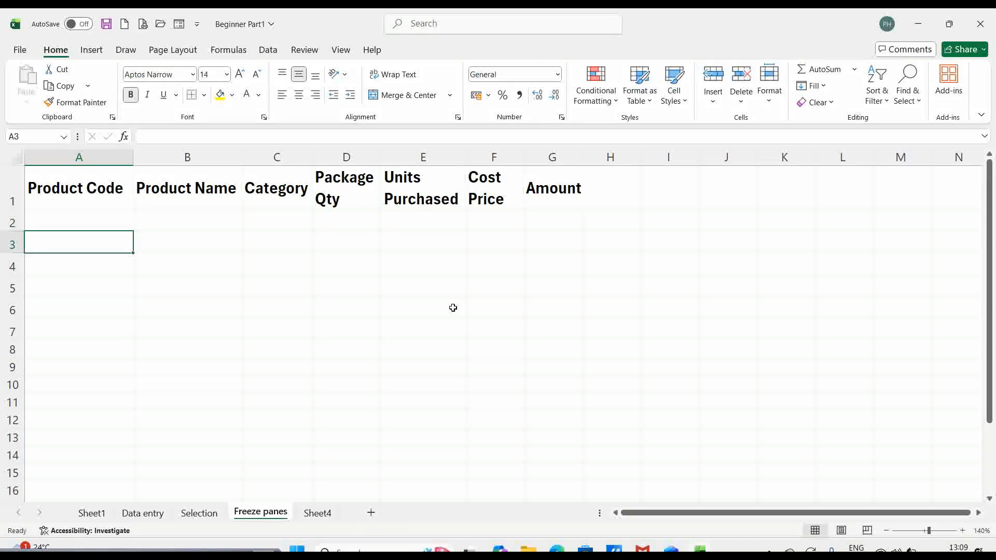
{"action": "key", "text": "Down"}
{"action": "key", "text": "Down"}
{"action": "key", "text": "Down"}
{"action": "key", "text": "Down"}
{"action": "key", "text": "Down"}
{"action": "key", "text": "Down"}
{"action": "key", "text": "Down"}
{"action": "key", "text": "Down"}
{"action": "key", "text": "Down"}
{"action": "key", "text": "Down"}
{"action": "key", "text": "Down"}
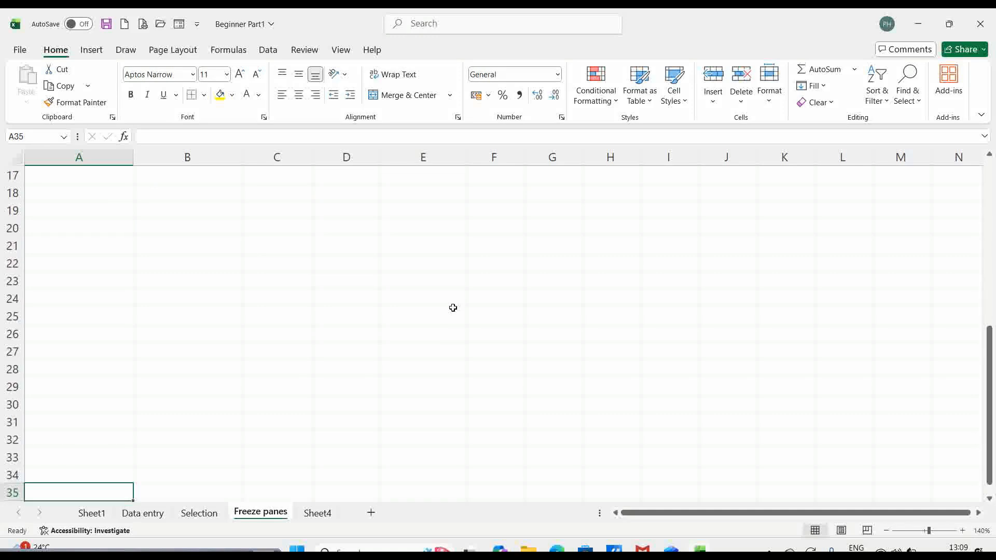
{"action": "left_click", "coordinate": [340, 50]}
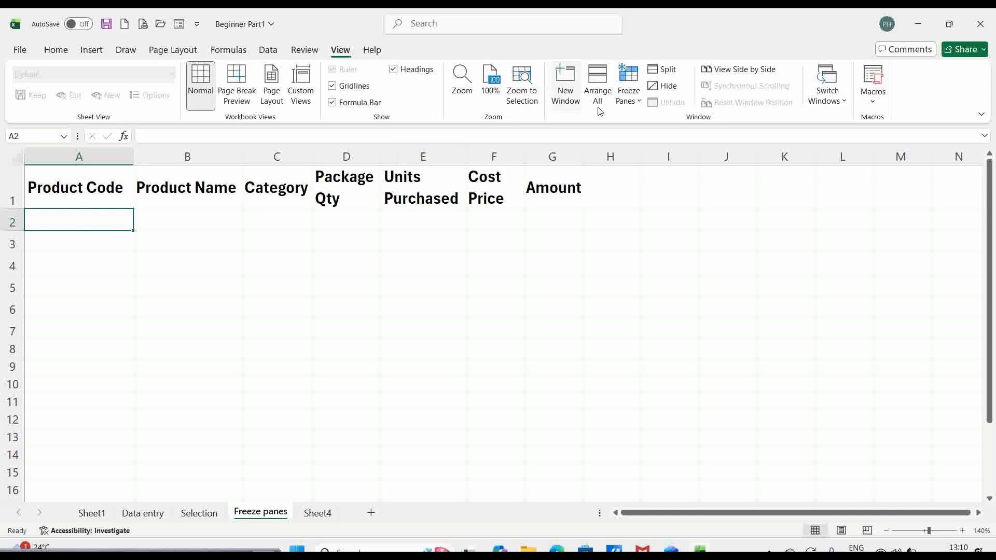
{"action": "left_click", "coordinate": [640, 103]}
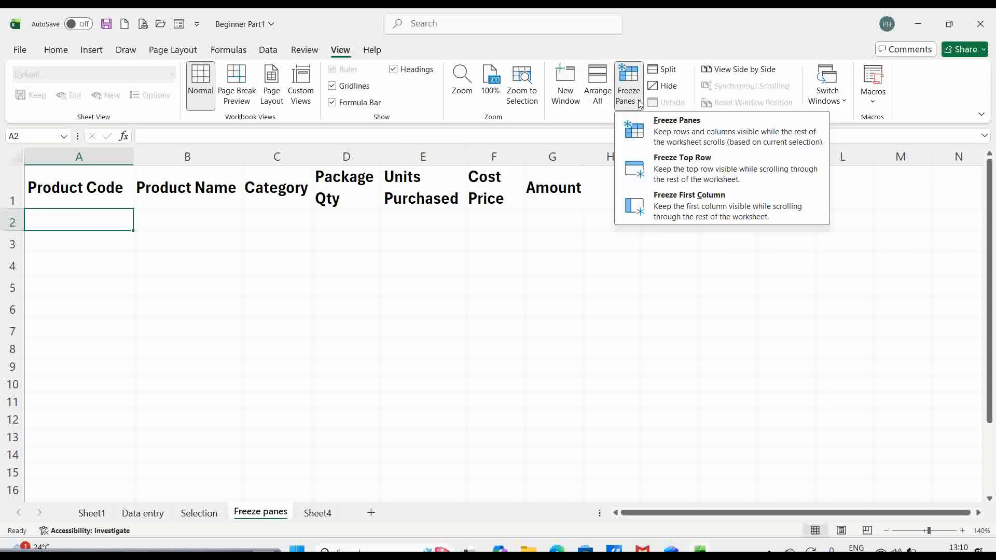
{"action": "left_click", "coordinate": [653, 136]}
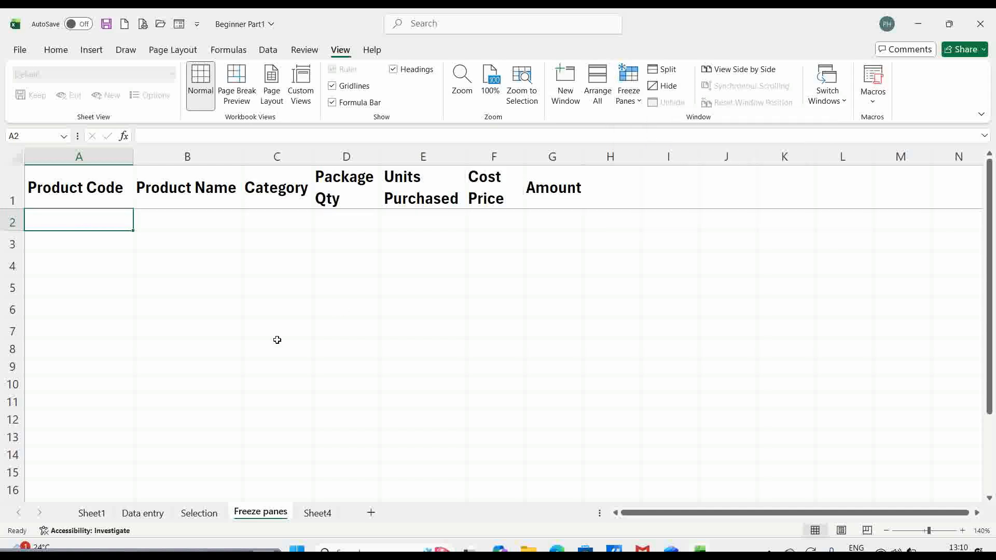
{"action": "key", "text": "Down"}
{"action": "key", "text": "Down"}
{"action": "key", "text": "Down"}
{"action": "key", "text": "Down"}
{"action": "key", "text": "Down"}
{"action": "key", "text": "Down"}
{"action": "key", "text": "Down"}
{"action": "key", "text": "Down"}
{"action": "key", "text": "Down"}
{"action": "key", "text": "Down"}
{"action": "key", "text": "Down"}
{"action": "key", "text": "Down"}
{"action": "key", "text": "Down"}
{"action": "key", "text": "Down"}
{"action": "key", "text": "Down"}
{"action": "key", "text": "Down"}
{"action": "key", "text": "Down"}
{"action": "key", "text": "Down"}
{"action": "key", "text": "Down"}
{"action": "key", "text": "Down"}
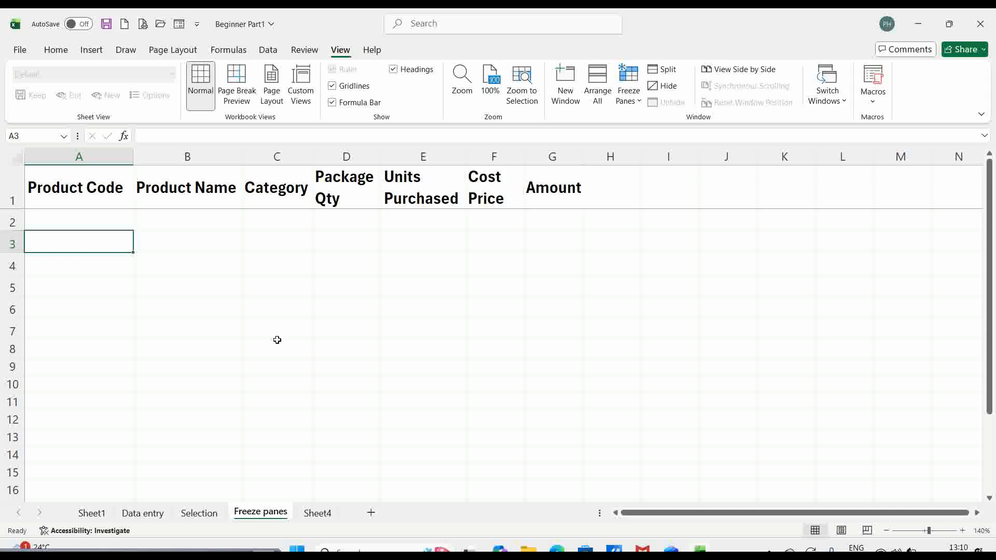
{"action": "key", "text": "Down"}
{"action": "key", "text": "Down"}
{"action": "key", "text": "Down"}
{"action": "key", "text": "Down"}
{"action": "key", "text": "Down"}
{"action": "key", "text": "Down"}
{"action": "key", "text": "Down"}
{"action": "key", "text": "Down"}
{"action": "key", "text": "Down"}
{"action": "key", "text": "Down"}
{"action": "key", "text": "Down"}
{"action": "key", "text": "Down"}
{"action": "key", "text": "Down"}
{"action": "key", "text": "Down"}
{"action": "key", "text": "Down"}
{"action": "key", "text": "Down"}
{"action": "key", "text": "Down"}
{"action": "key", "text": "Down"}
{"action": "key", "text": "Down"}
{"action": "key", "text": "Down"}
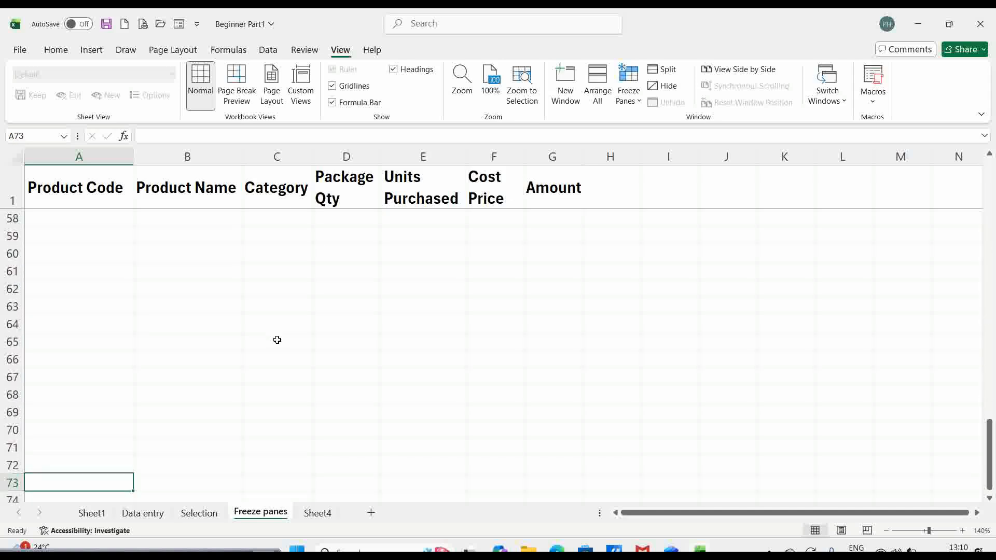
{"action": "key", "text": "ctrl+Home"}
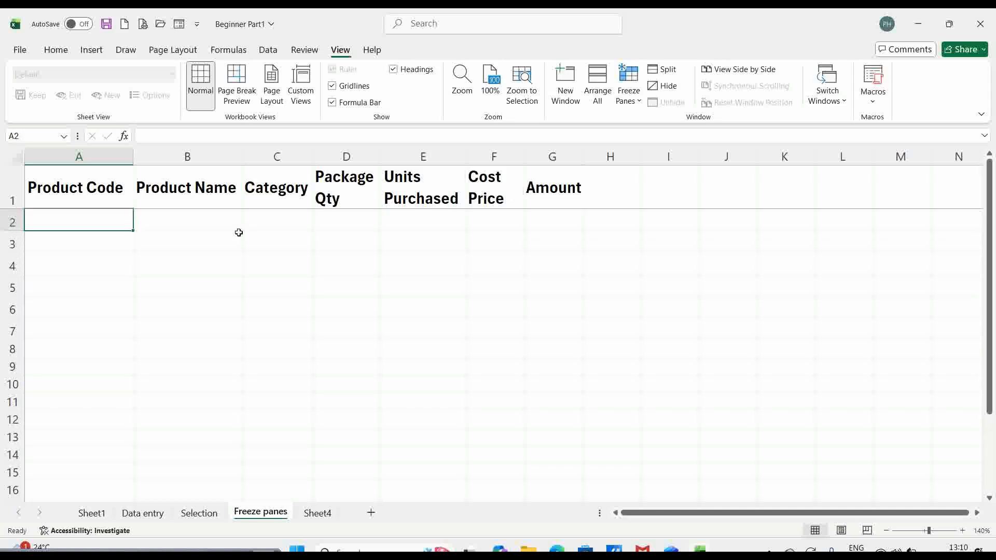
{"action": "left_click", "coordinate": [640, 101]}
{"action": "left_click", "coordinate": [639, 134]}
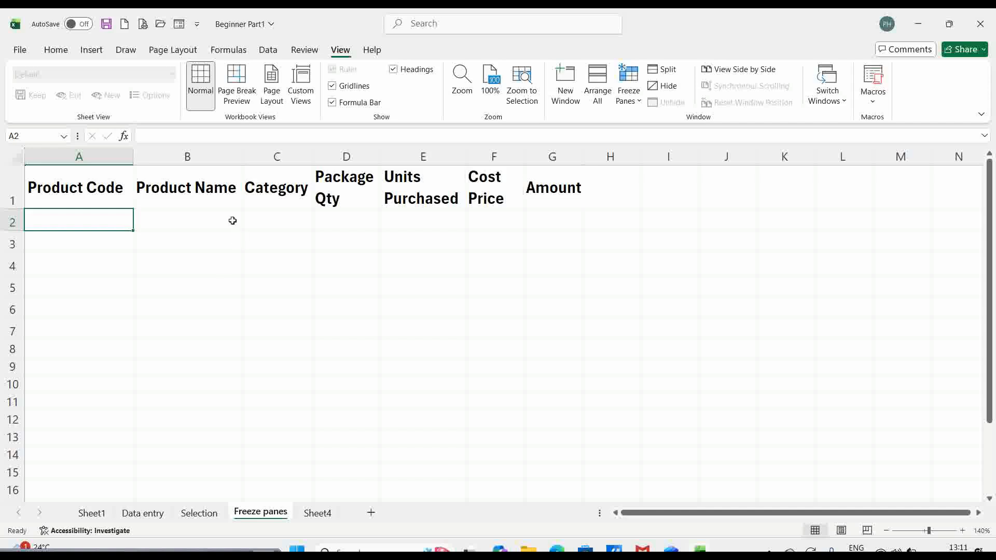
- Copy the headers in B1:G1 and Paste Special them transposed down column A
{"action": "left_click", "coordinate": [217, 186]}
{"action": "key", "text": "shift+Right"}
{"action": "key", "text": "shift+Right"}
{"action": "key", "text": "shift+Right"}
{"action": "key", "text": "shift+Right"}
{"action": "key", "text": "shift+Right"}
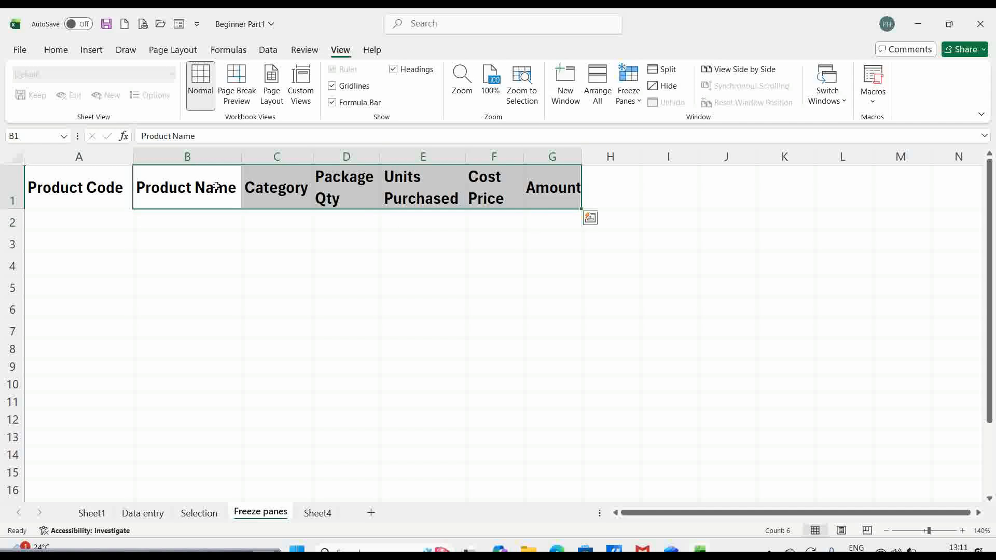
{"action": "key", "text": "ctrl+c"}
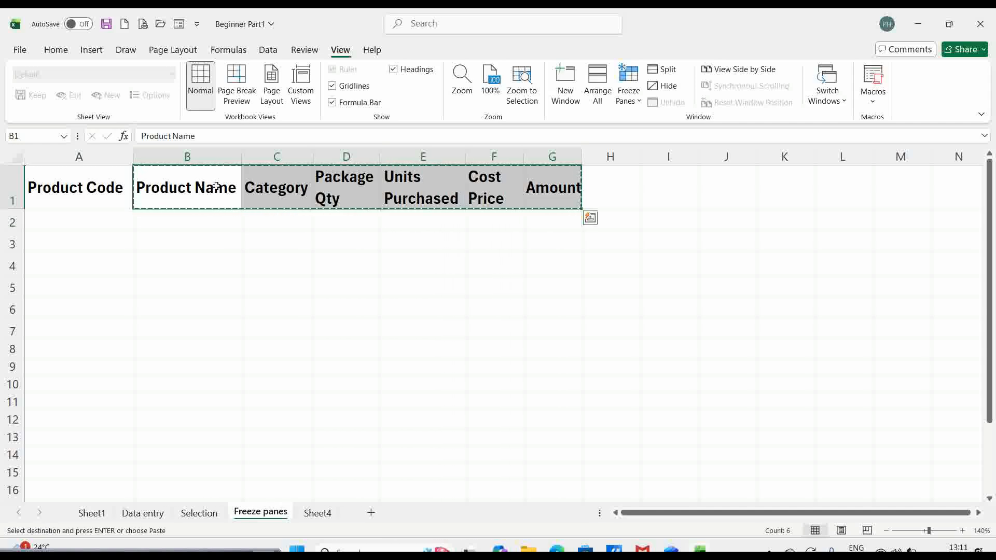
{"action": "key", "text": "ctrl+alt+v"}
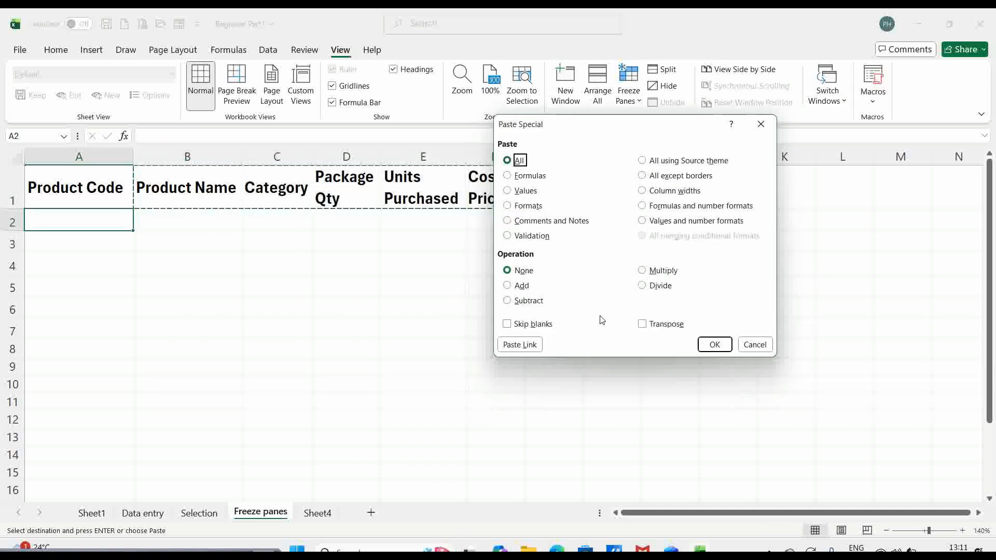
{"action": "left_click", "coordinate": [643, 325]}
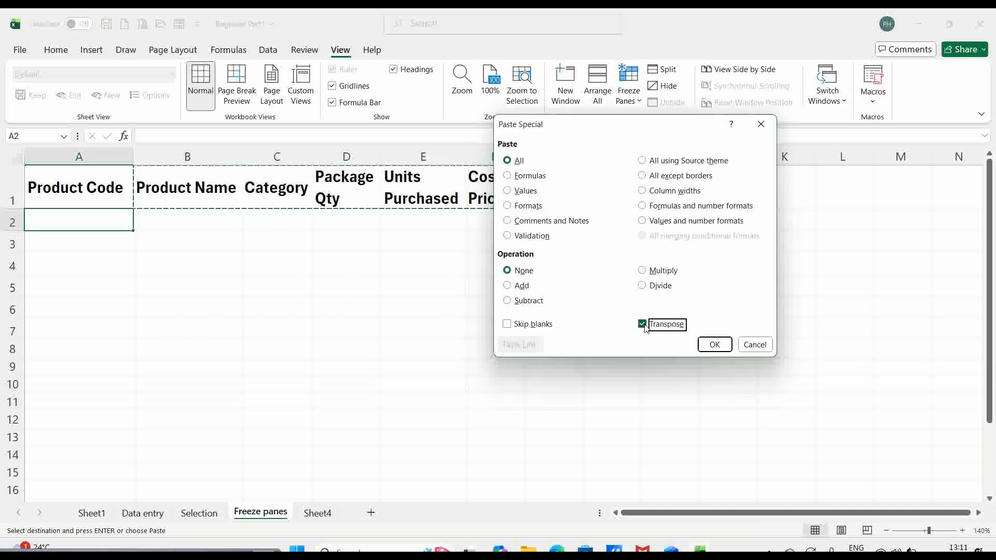
{"action": "left_click", "coordinate": [715, 344]}
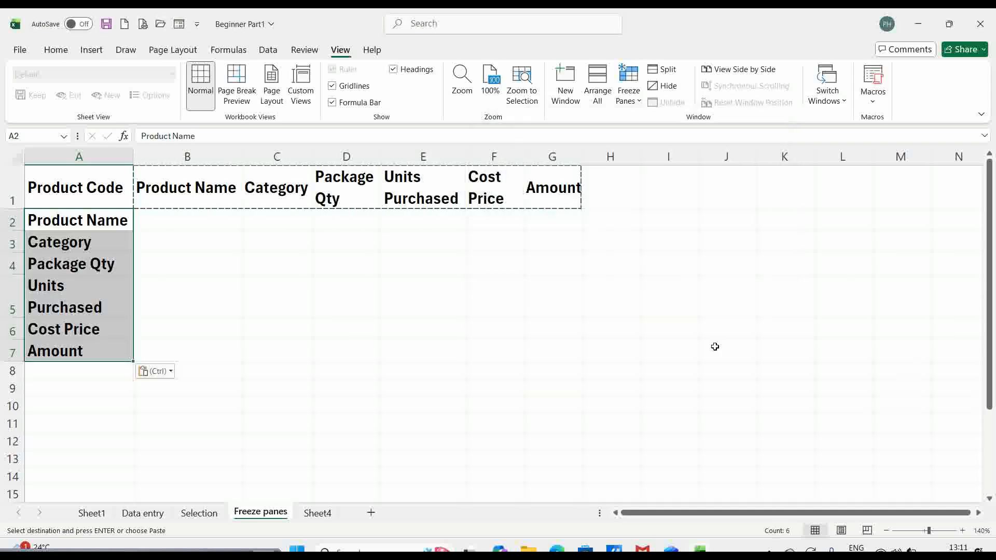
{"action": "key", "text": "Escape"}
- Clear the original headers from B1:G1
{"action": "left_click", "coordinate": [182, 181]}
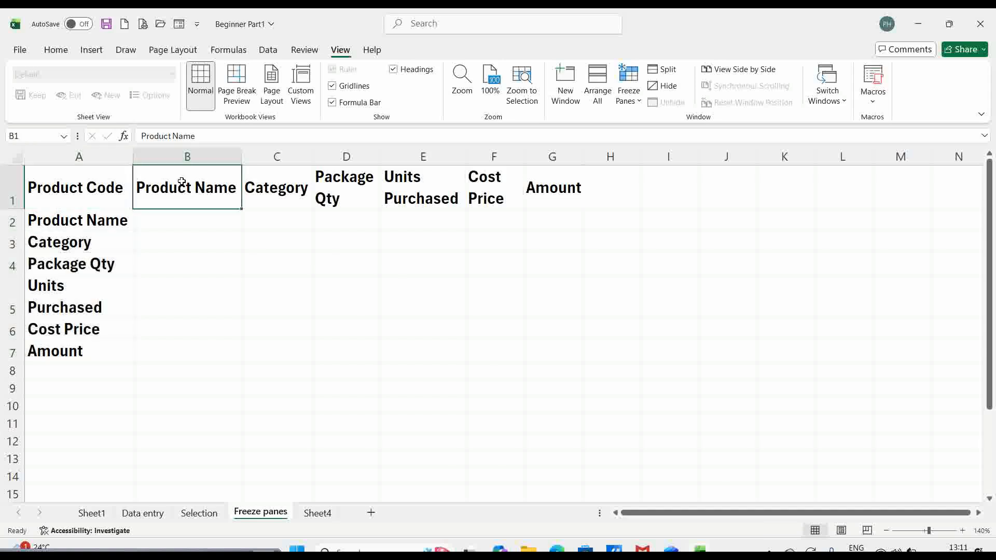
{"action": "key", "text": "shift+Right"}
{"action": "key", "text": "shift+Right"}
{"action": "key", "text": "shift+Right"}
{"action": "key", "text": "shift+Right"}
{"action": "key", "text": "shift+Right"}
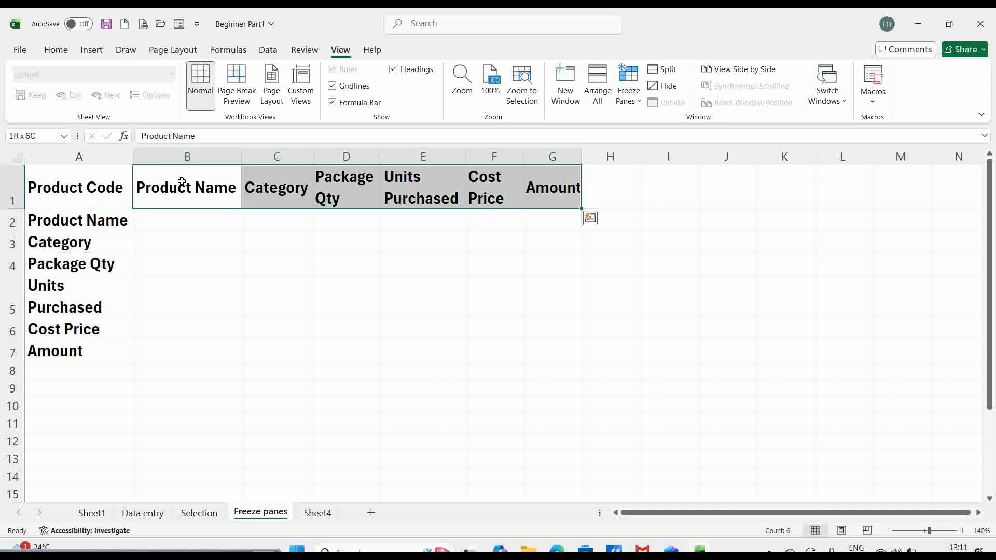
{"action": "key", "text": "Delete"}
{"action": "left_click", "coordinate": [180, 232]}
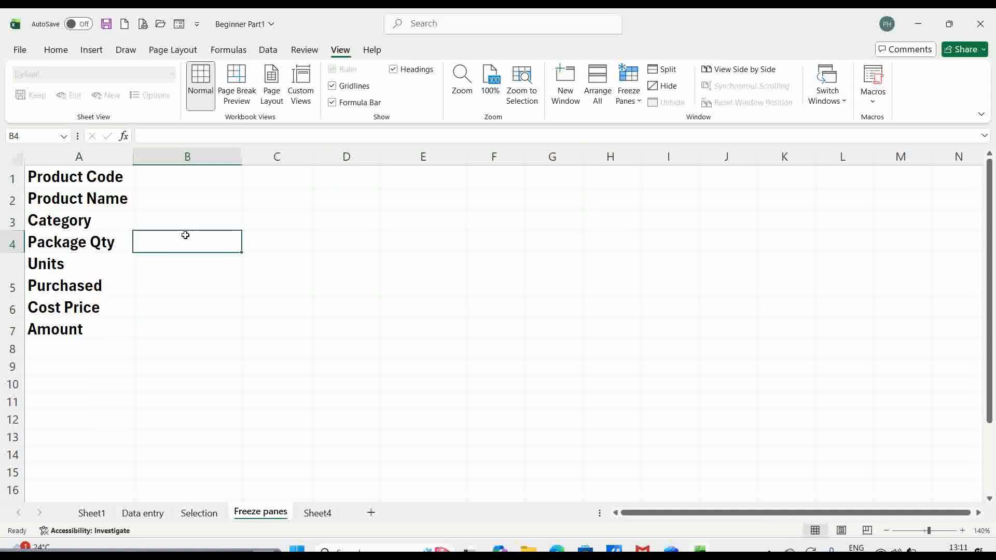
- Select B1 and apply Freeze Panes so column A stays fixed
{"action": "left_click", "coordinate": [179, 175]}
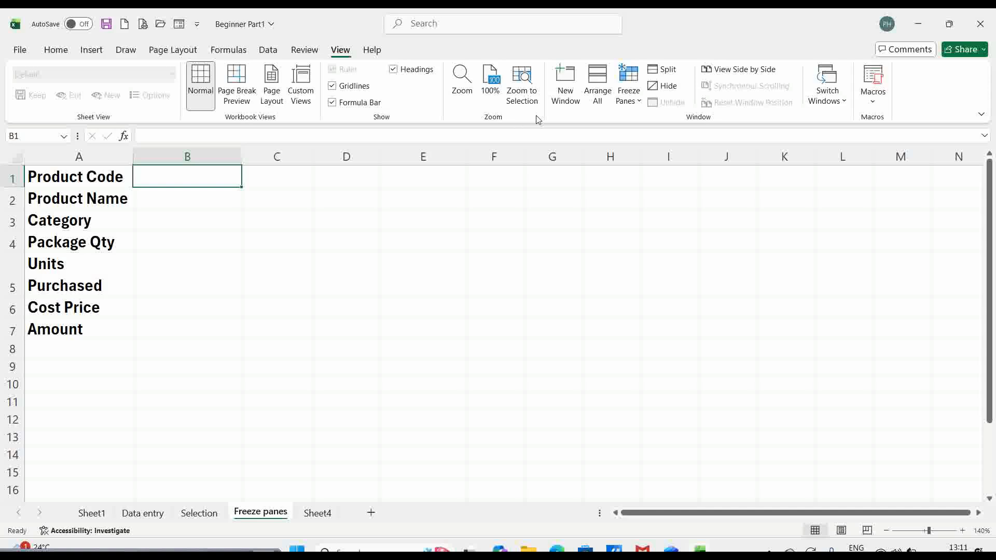
{"action": "left_click", "coordinate": [639, 101]}
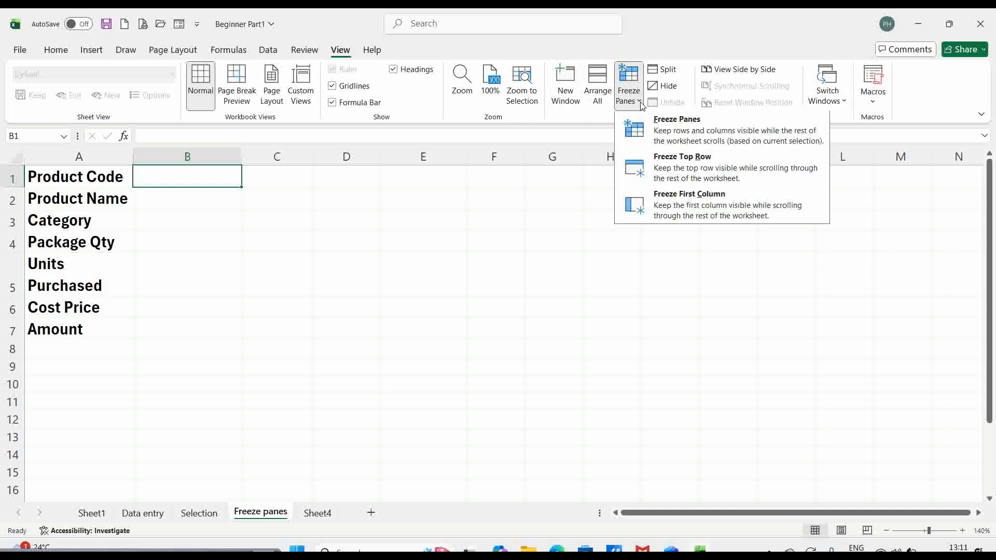
{"action": "left_click", "coordinate": [662, 131]}
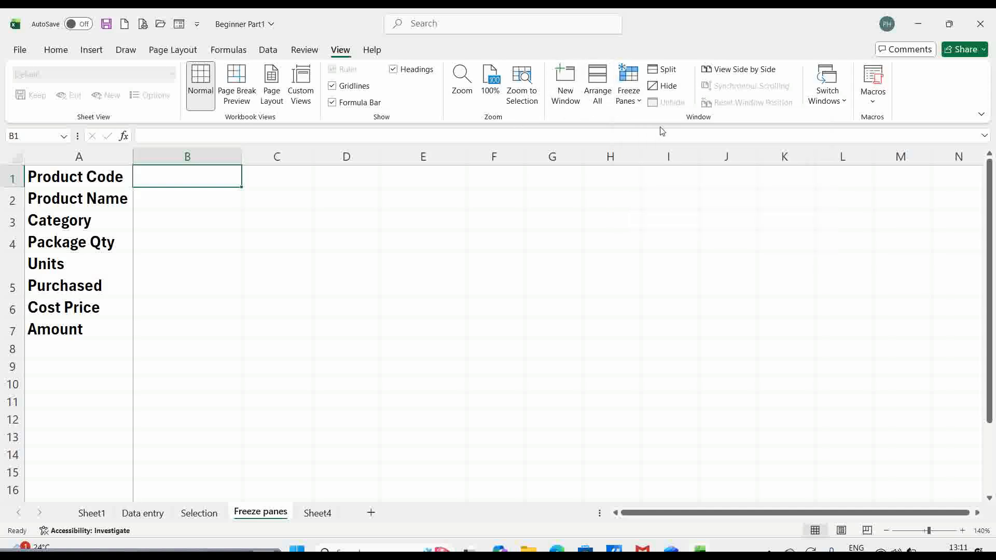
- Scroll right to column AA to confirm column A stays put, then return with Ctrl+Home
{"action": "key", "text": "Right"}
{"action": "key", "text": "Right"}
{"action": "key", "text": "Right"}
{"action": "key", "text": "Right"}
{"action": "key", "text": "Right"}
{"action": "key", "text": "Right"}
{"action": "key", "text": "Right"}
{"action": "key", "text": "Right"}
{"action": "key", "text": "Right"}
{"action": "key", "text": "Right"}
{"action": "key", "text": "Right"}
{"action": "key", "text": "Right"}
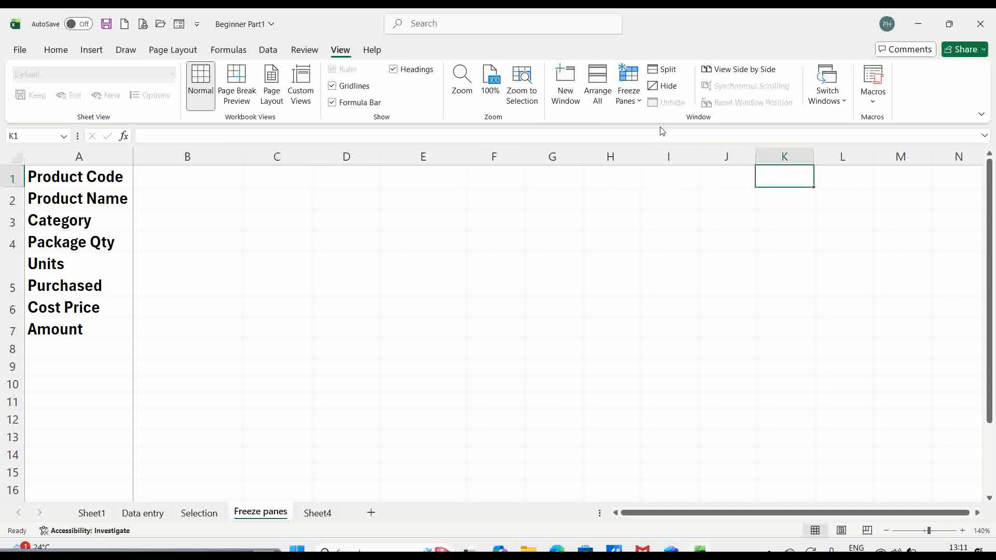
{"action": "key", "text": "Right"}
{"action": "key", "text": "Right"}
{"action": "key", "text": "Right"}
{"action": "key", "text": "Right"}
{"action": "key", "text": "Right"}
{"action": "key", "text": "Right"}
{"action": "key", "text": "Right"}
{"action": "key", "text": "Right"}
{"action": "key", "text": "Right"}
{"action": "key", "text": "Right"}
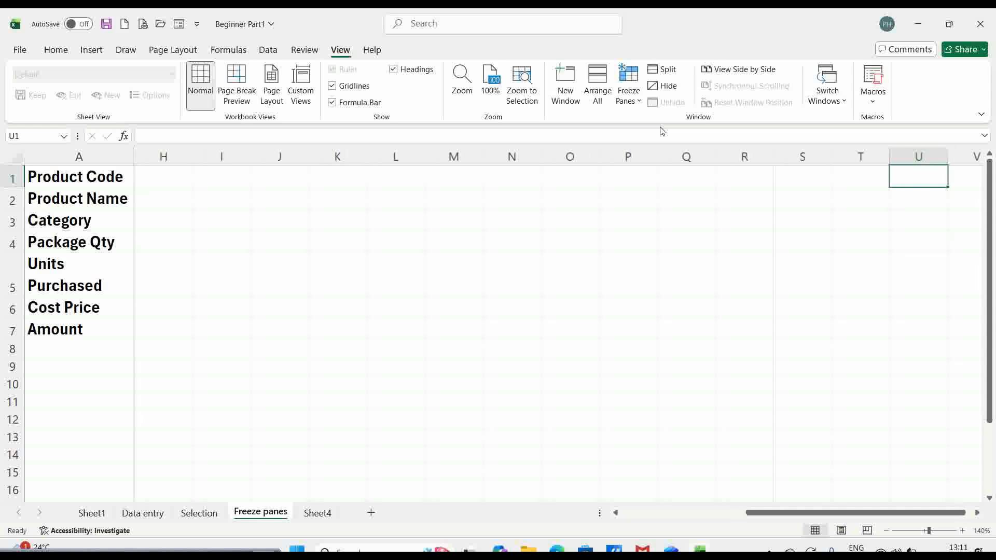
{"action": "key", "text": "Right"}
{"action": "key", "text": "Right"}
{"action": "key", "text": "Right"}
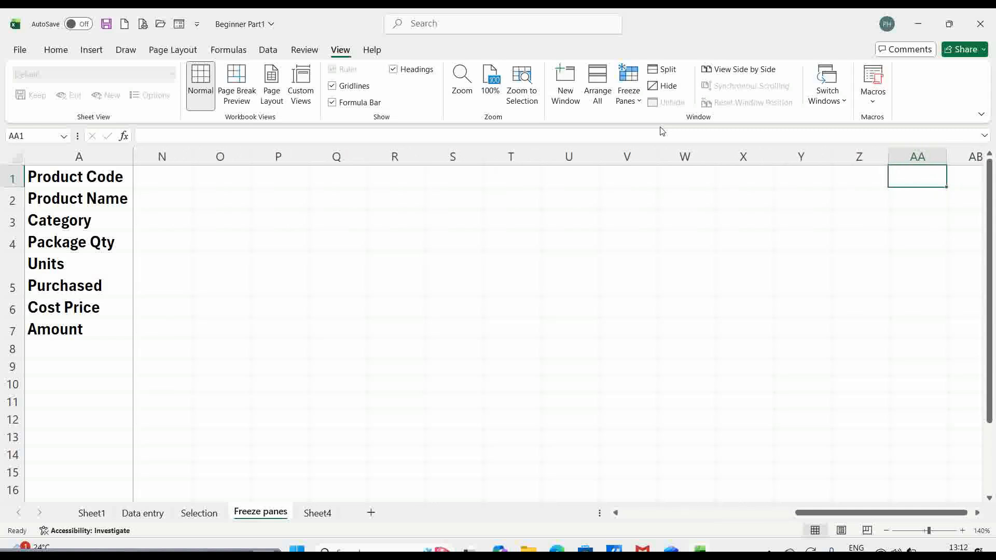
{"action": "key", "text": "ctrl+Home"}
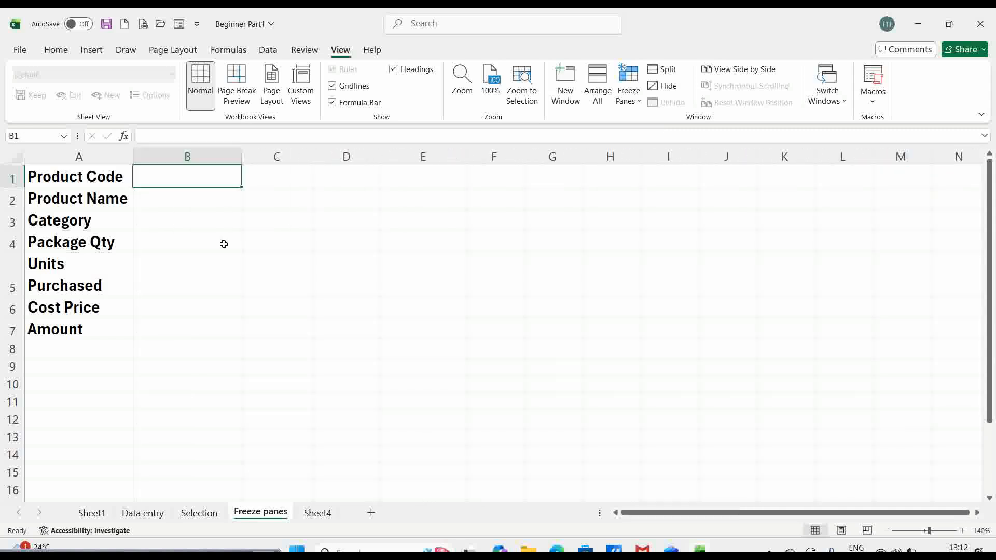